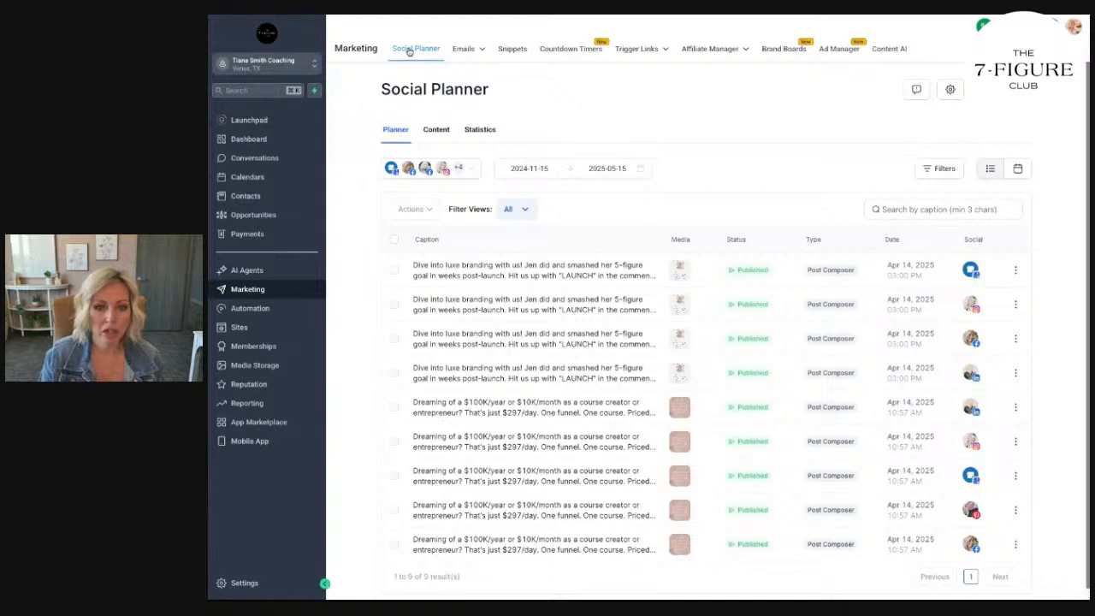
{"action": "left_click", "coordinate": [462, 167]}
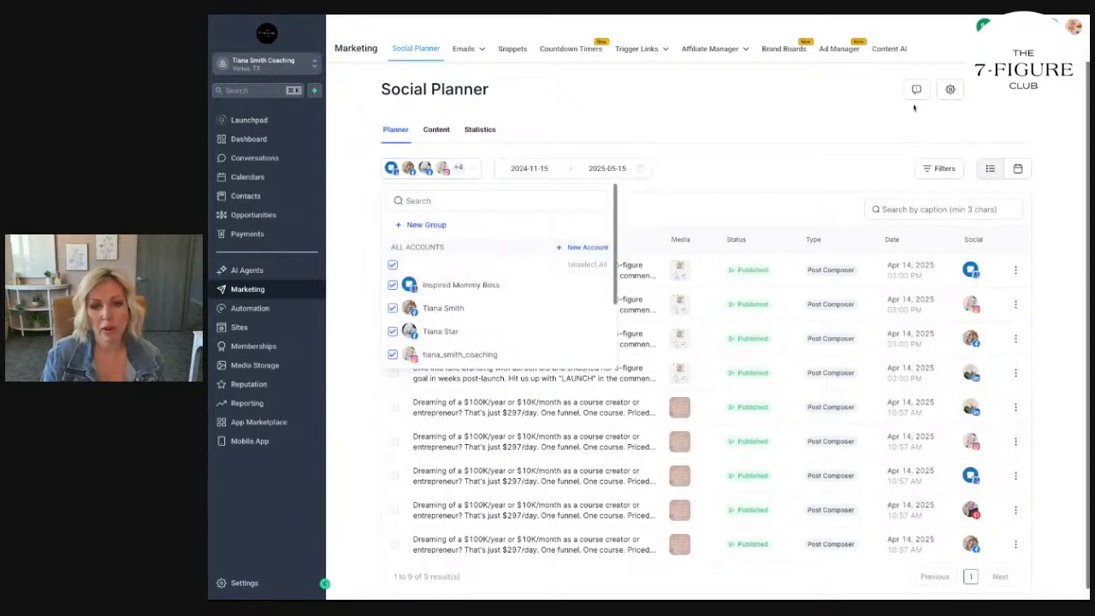
{"action": "left_click", "coordinate": [714, 110]}
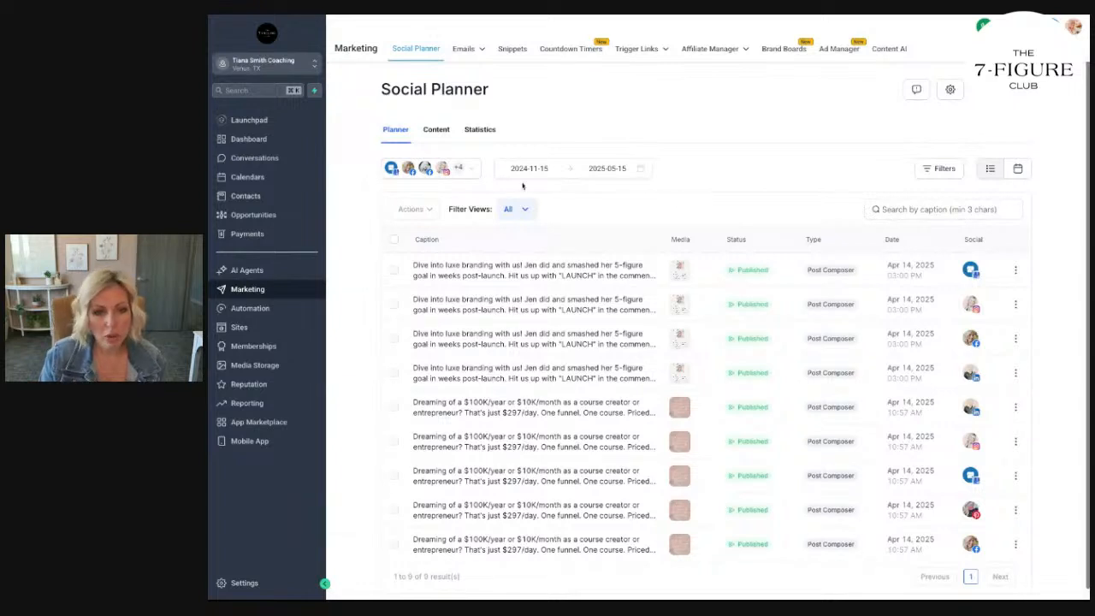
{"action": "left_click", "coordinate": [469, 168]}
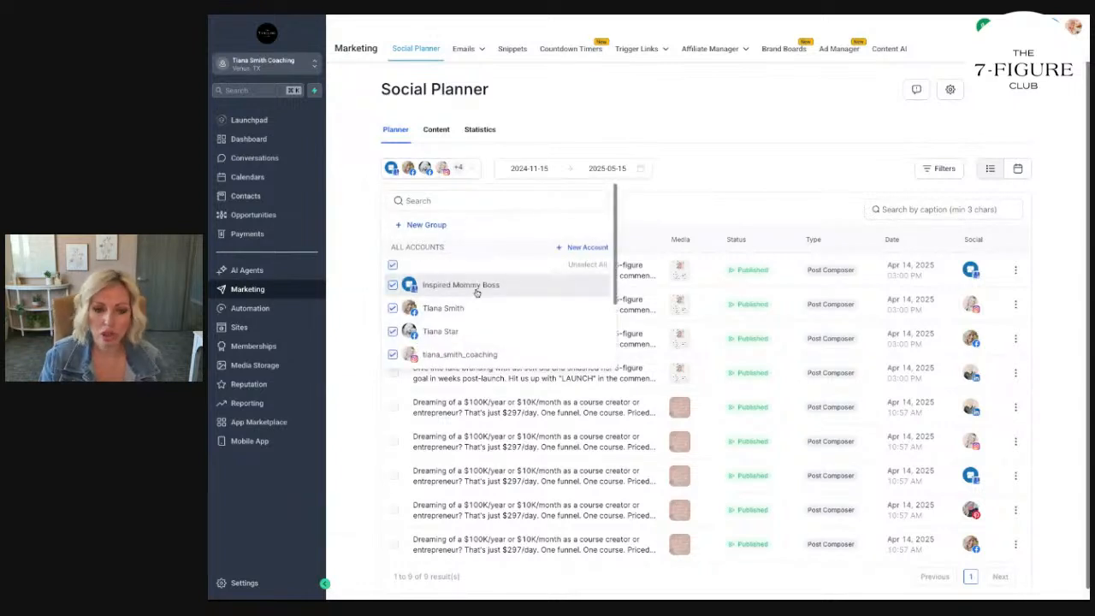
{"action": "scroll", "coordinate": [476, 293], "scroll_direction": "down", "scroll_amount": 1}
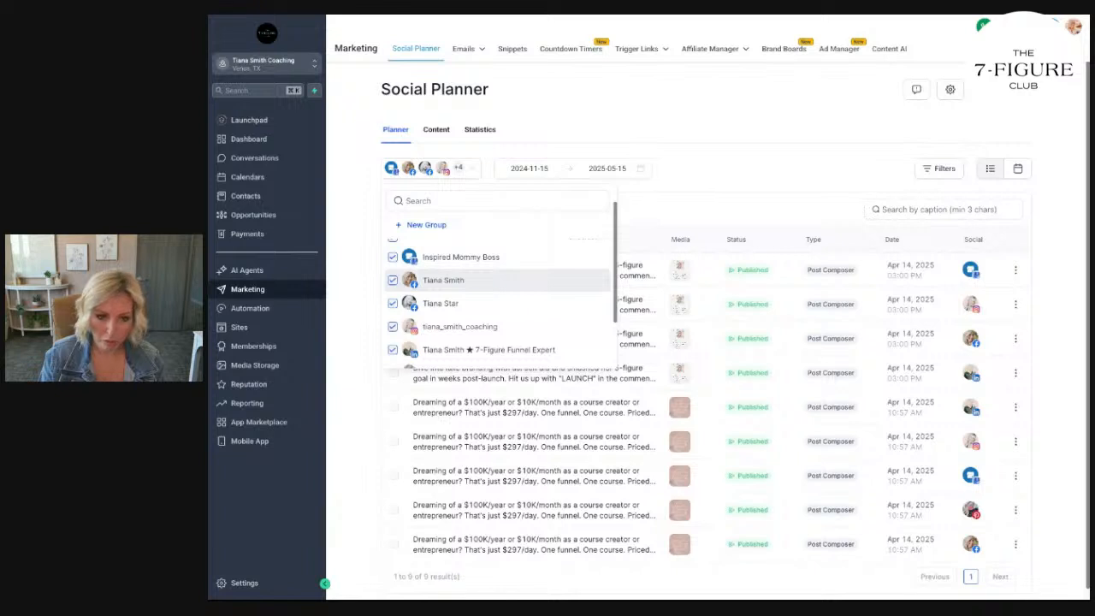
{"action": "scroll", "coordinate": [497, 317], "scroll_direction": "down", "scroll_amount": 2}
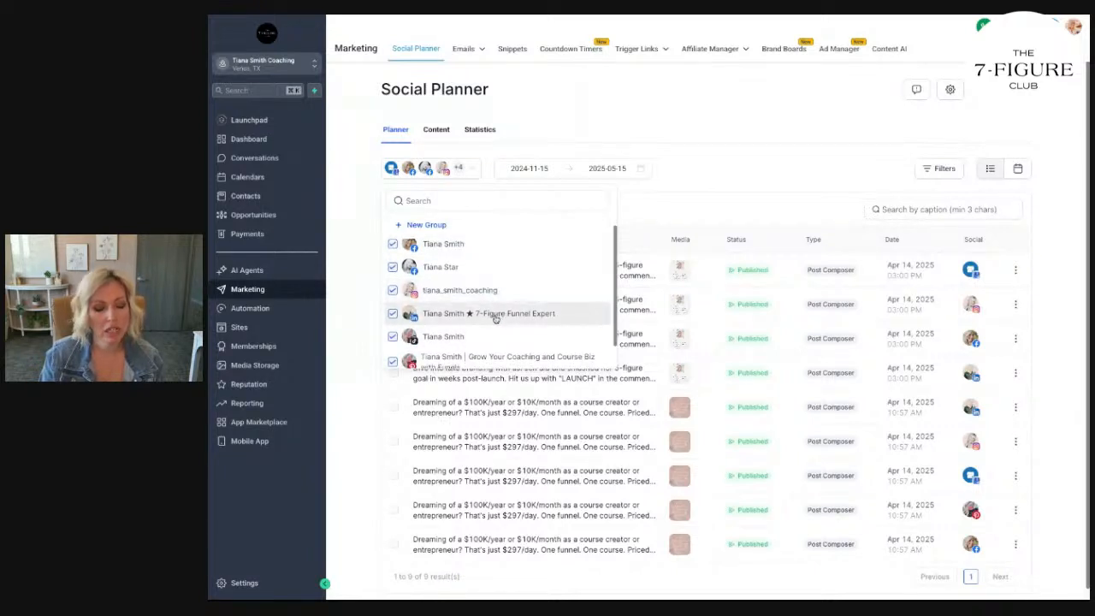
{"action": "scroll", "coordinate": [492, 334], "scroll_direction": "down", "scroll_amount": 2}
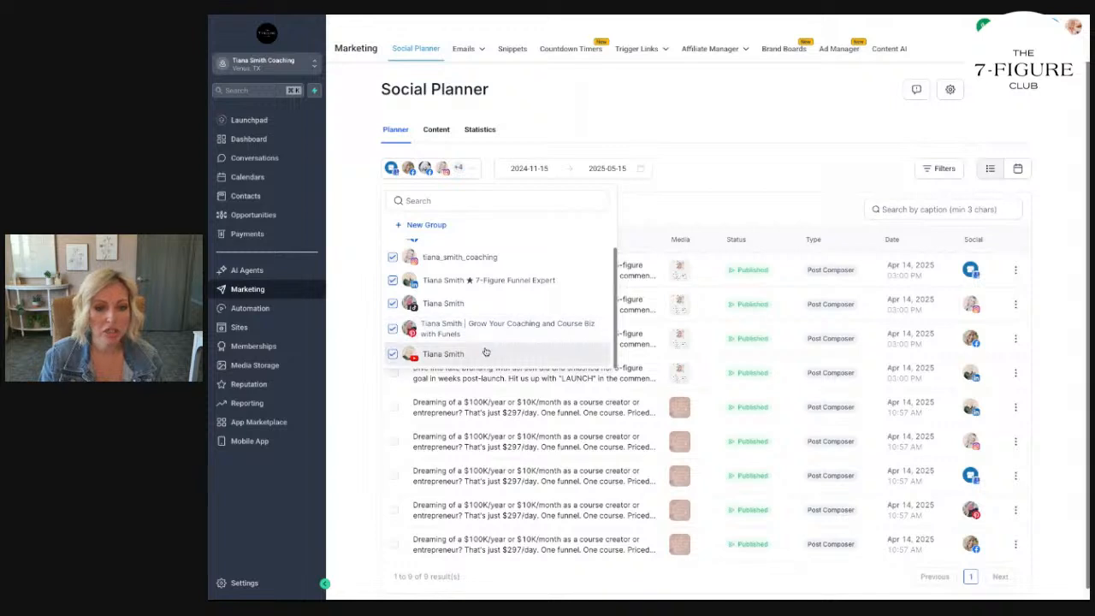
{"action": "left_click", "coordinate": [710, 211]}
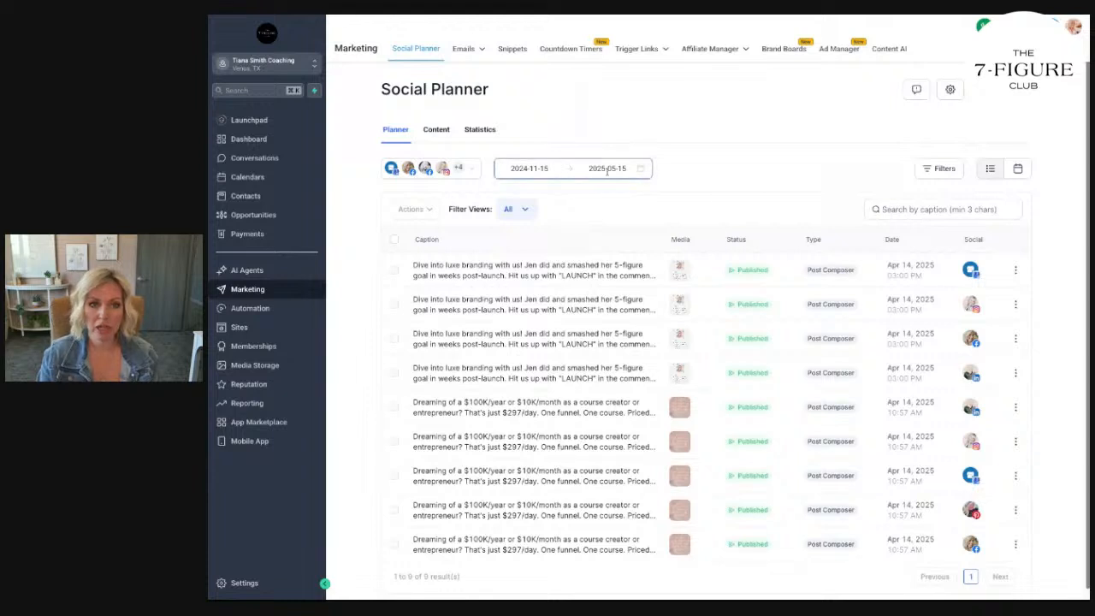
Start a new social post from the Social Planner
{"action": "left_click", "coordinate": [1001, 90]}
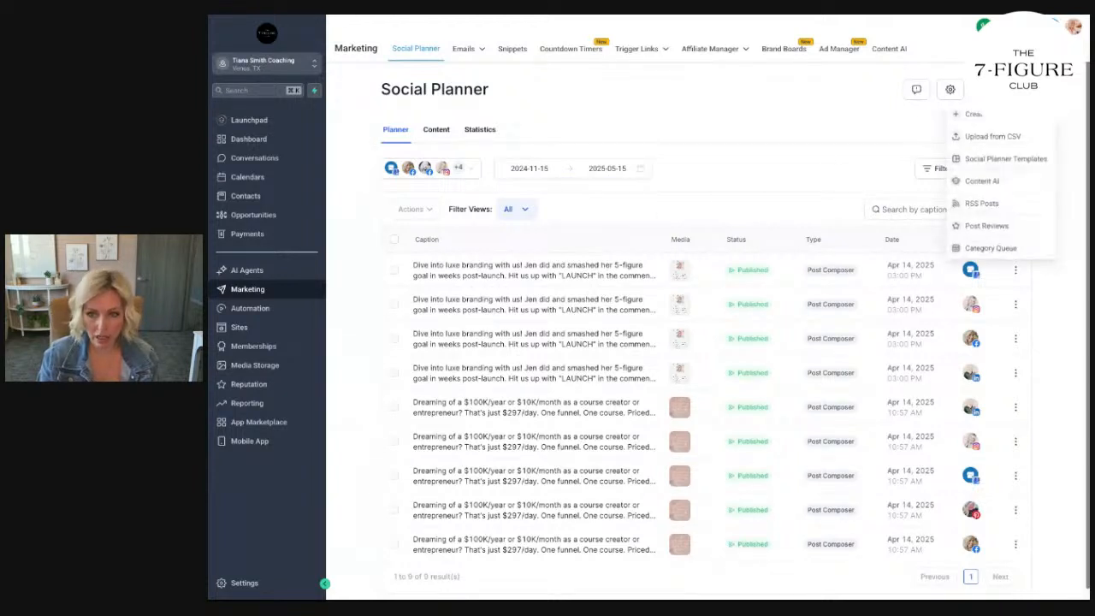
{"action": "left_click", "coordinate": [989, 120]}
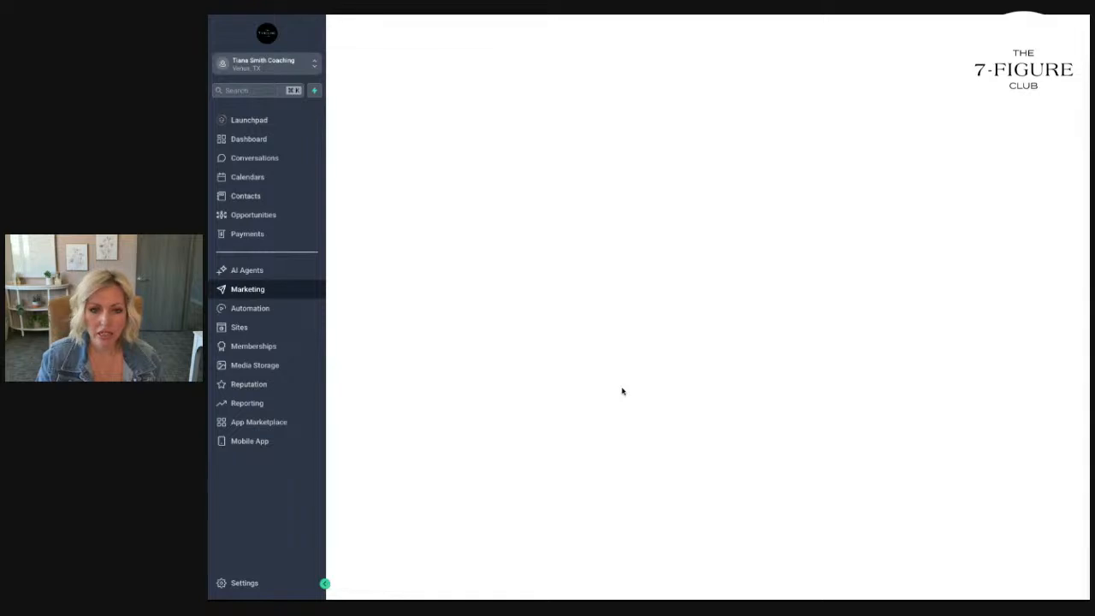
Select the first Facebook account and the Instagram, LinkedIn and Pinterest accounts as the post's destinations
{"action": "left_click", "coordinate": [531, 90]}
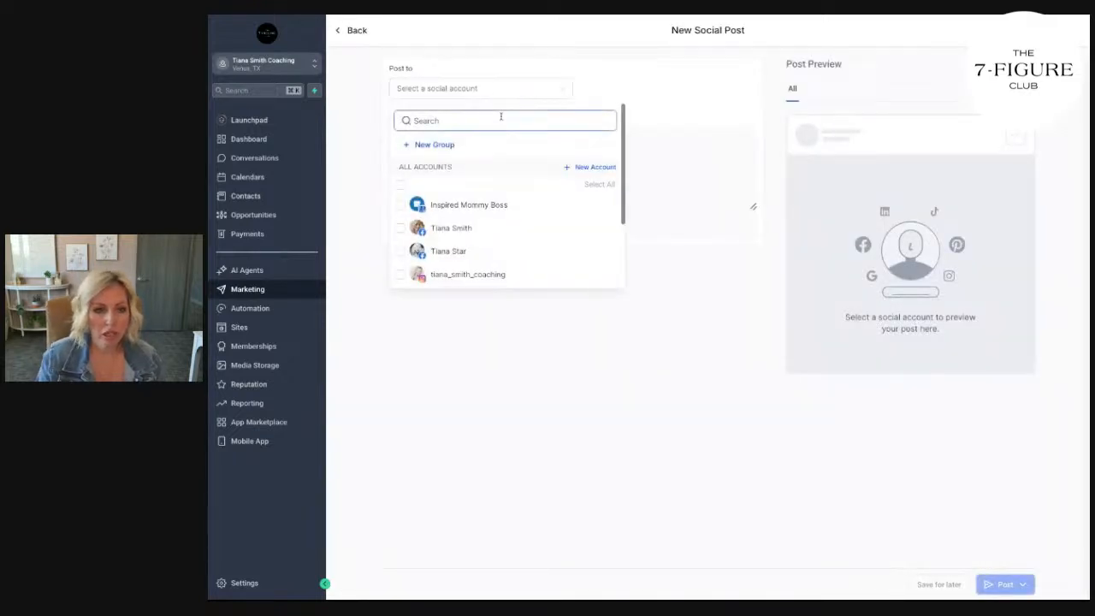
{"action": "left_click", "coordinate": [461, 229]}
{"action": "scroll", "coordinate": [457, 225], "scroll_direction": "down", "scroll_amount": 2}
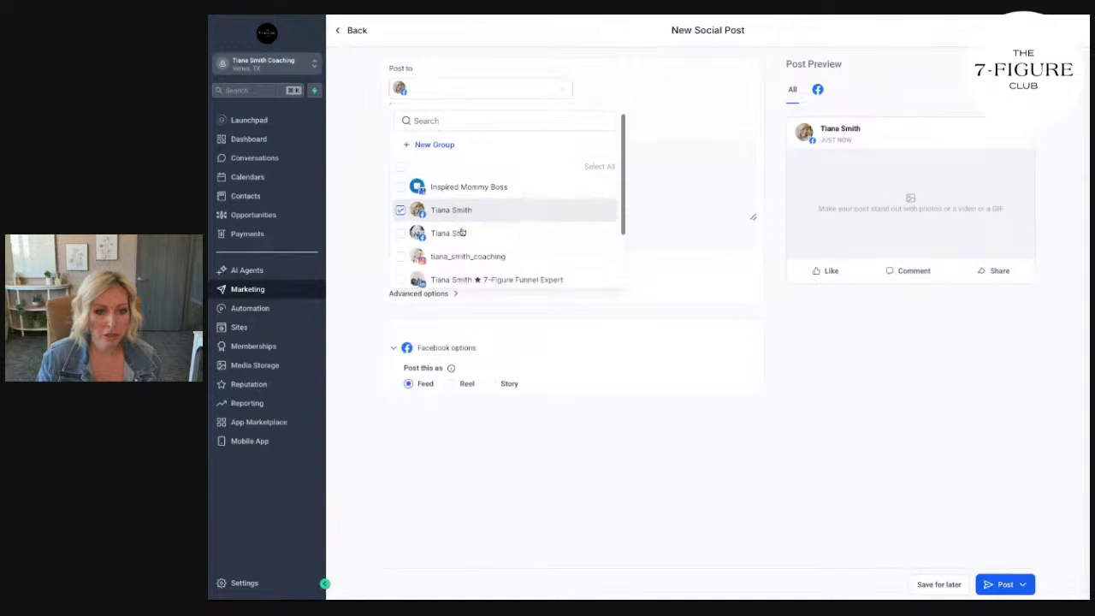
{"action": "left_click", "coordinate": [466, 212]}
{"action": "left_click", "coordinate": [458, 233]}
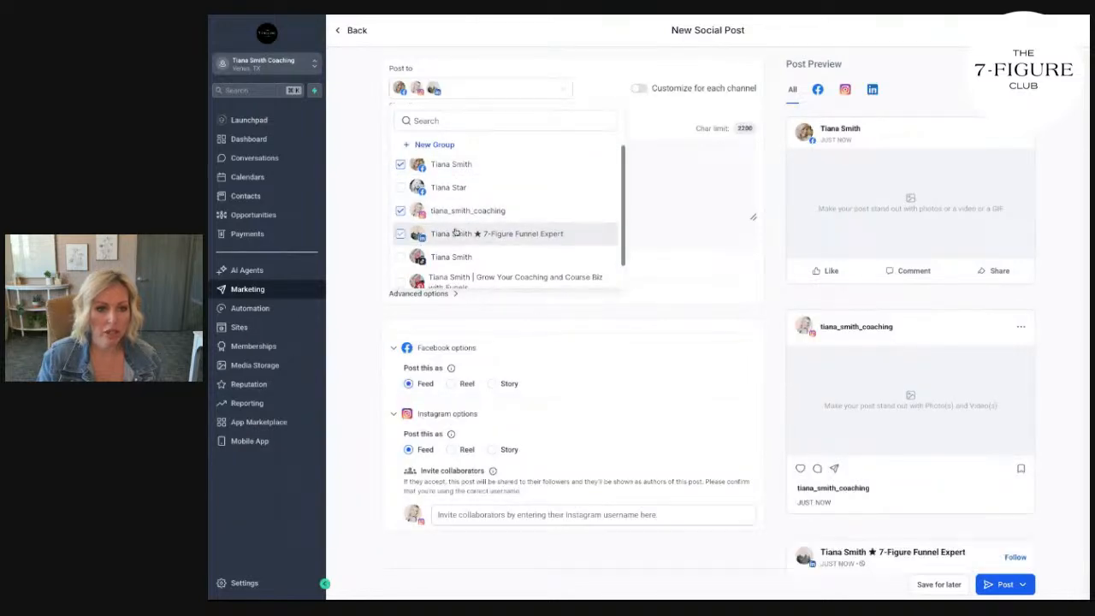
{"action": "scroll", "coordinate": [456, 233], "scroll_direction": "down", "scroll_amount": 1}
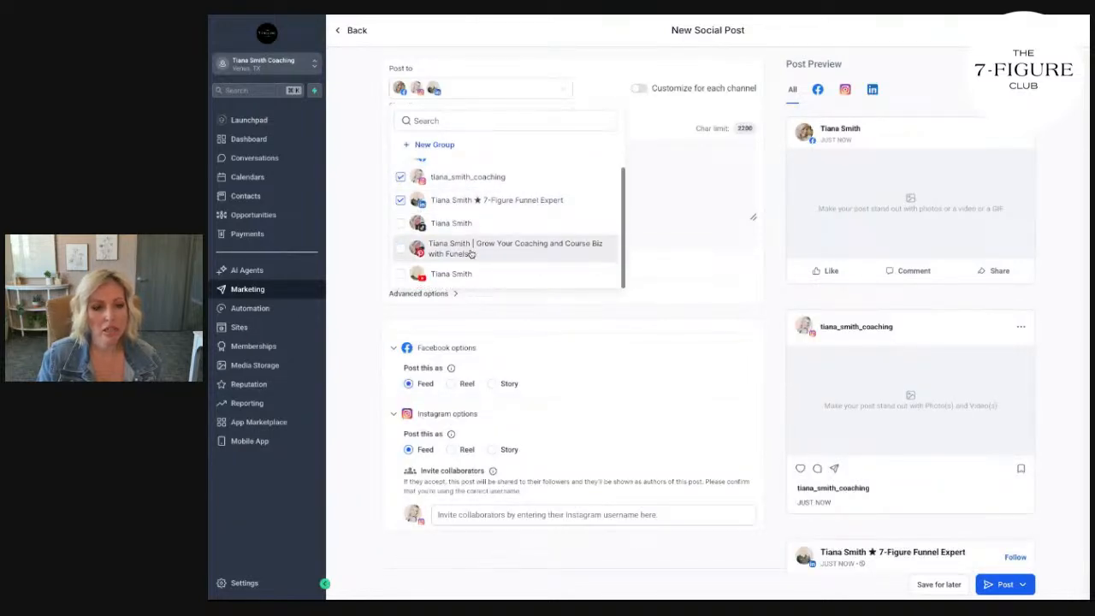
{"action": "left_click", "coordinate": [470, 254]}
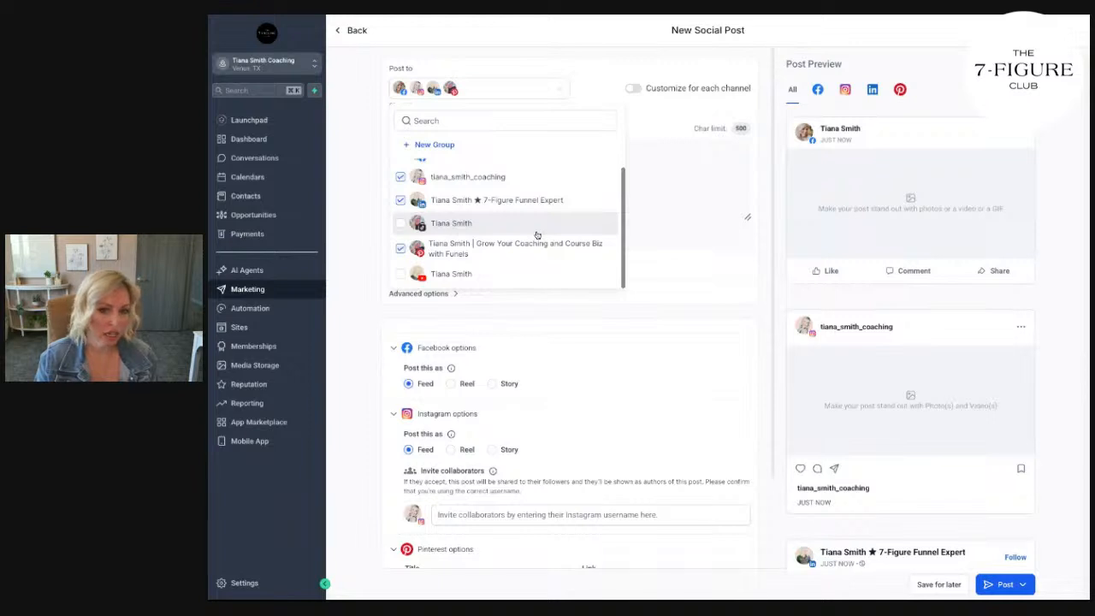
{"action": "left_click", "coordinate": [697, 184]}
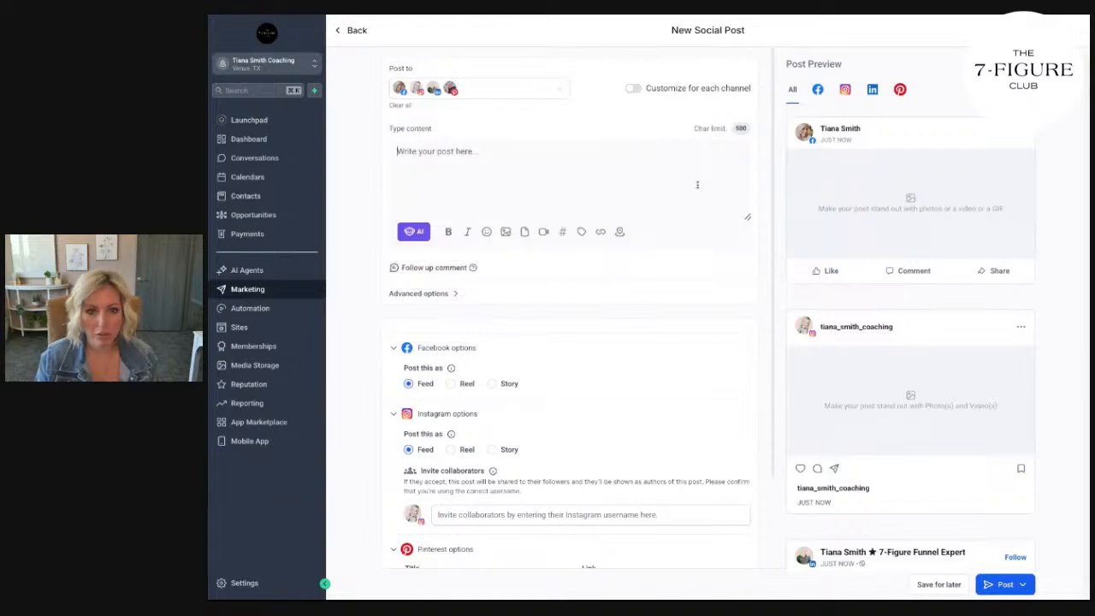
Switch to the Canva content templates and look over the standalone post designs on pages 13 to 15
{"action": "left_click", "coordinate": [516, 151]}
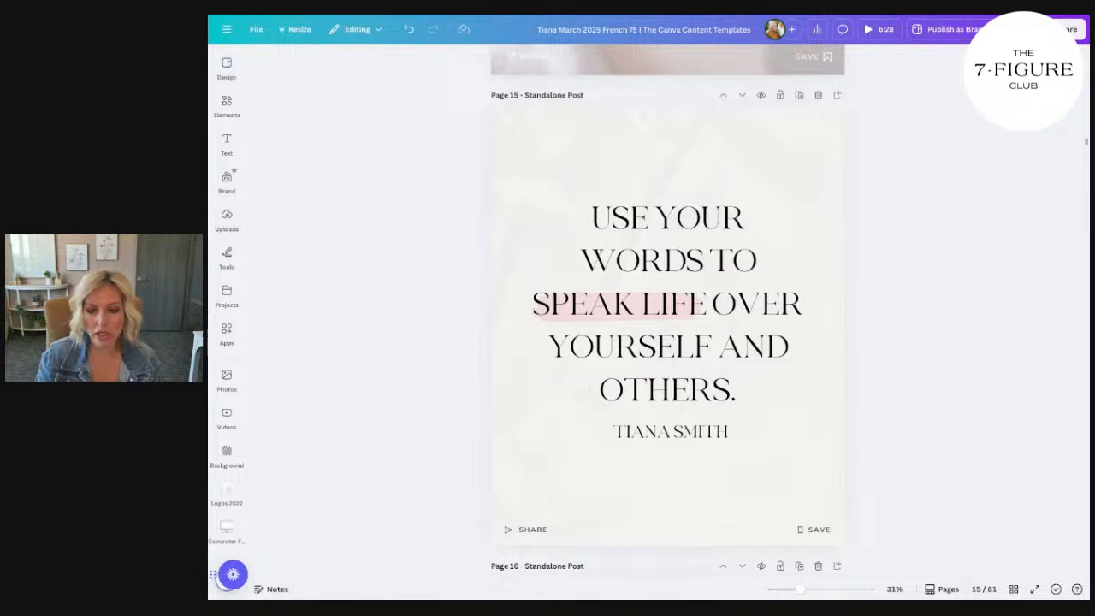
{"action": "scroll", "coordinate": [847, 261], "scroll_direction": "up", "scroll_amount": 5}
{"action": "scroll", "coordinate": [667, 313], "scroll_direction": "up", "scroll_amount": 7}
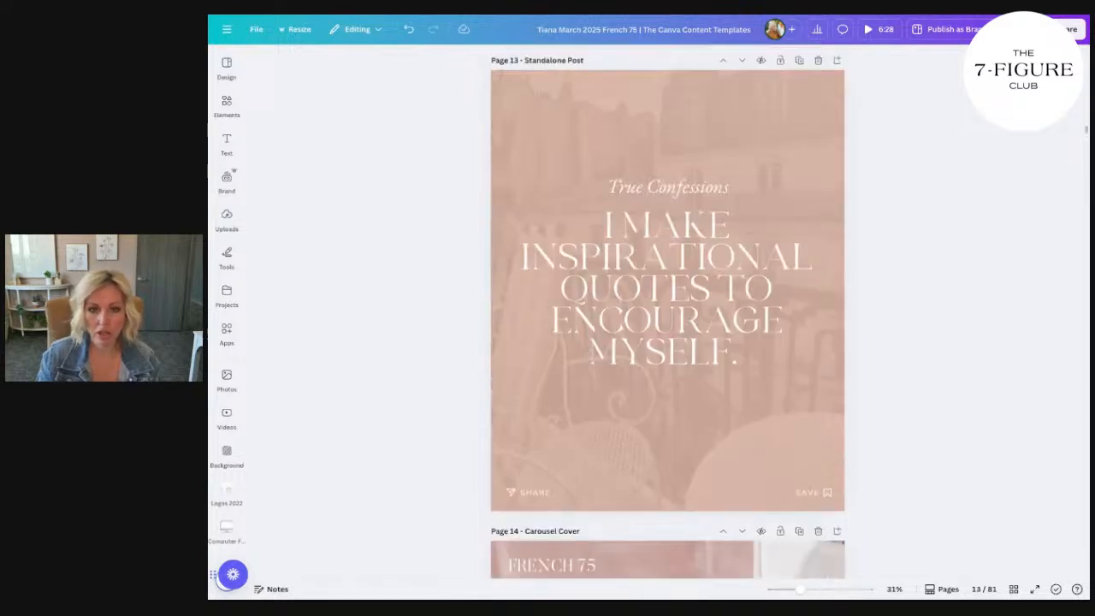
{"action": "scroll", "coordinate": [668, 313], "scroll_direction": "down", "scroll_amount": 12}
{"action": "scroll", "coordinate": [858, 250], "scroll_direction": "up", "scroll_amount": 1}
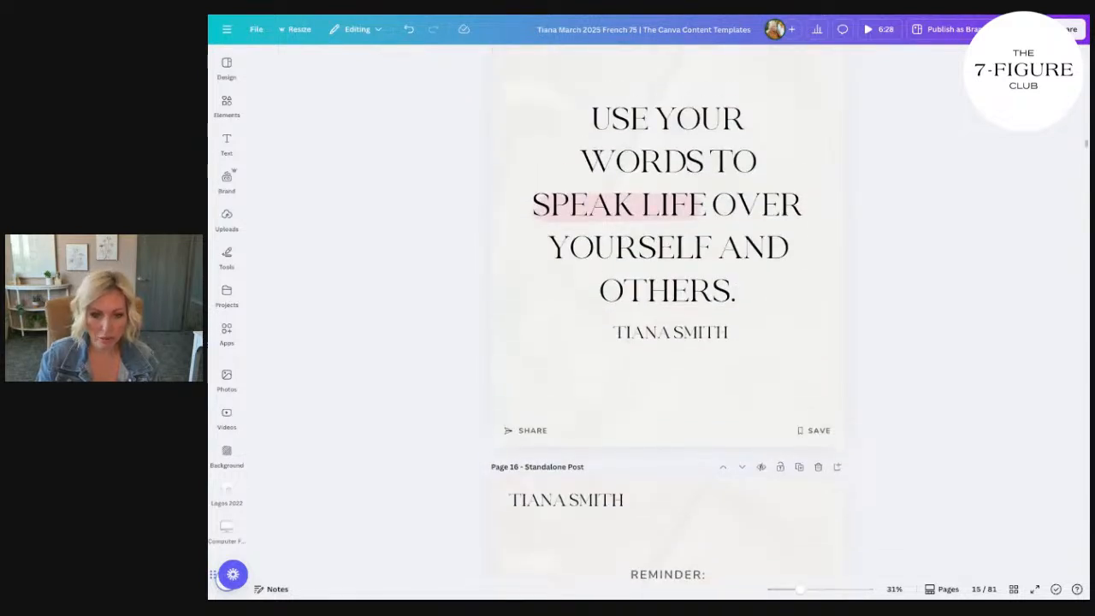
{"action": "scroll", "coordinate": [858, 250], "scroll_direction": "up", "scroll_amount": 1}
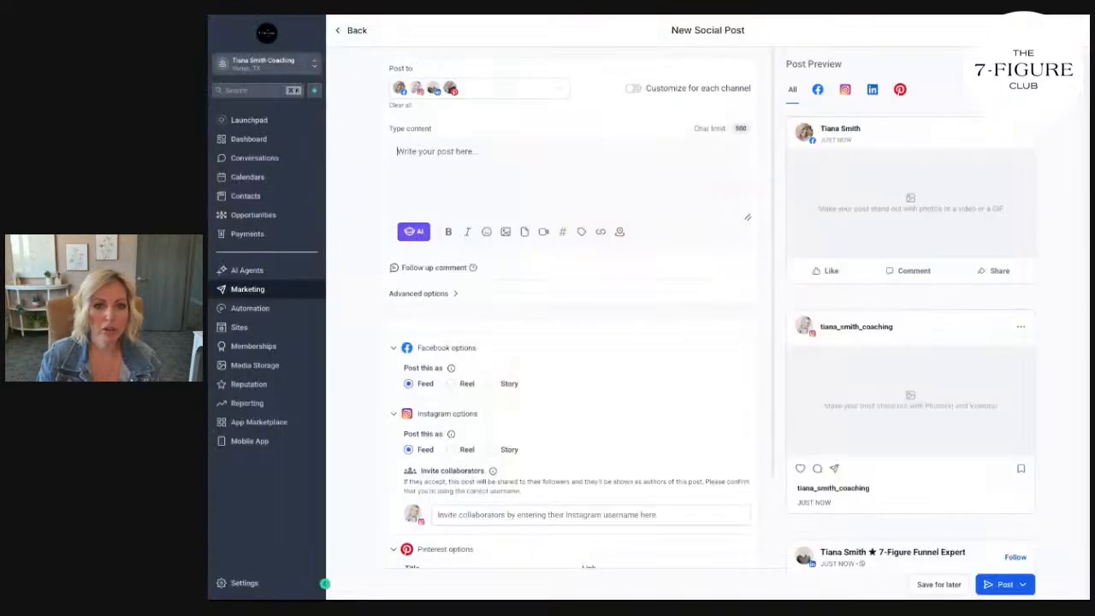
Return to the new social post and try to add an image from the media library
{"action": "left_click", "coordinate": [506, 231]}
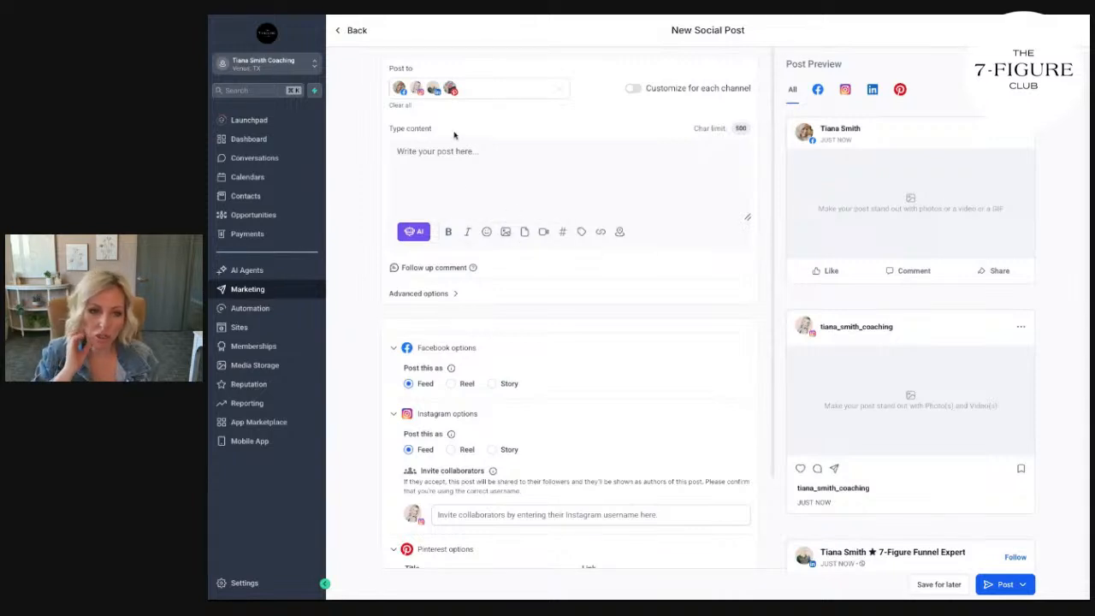
{"action": "mouse_move", "coordinate": [507, 232]}
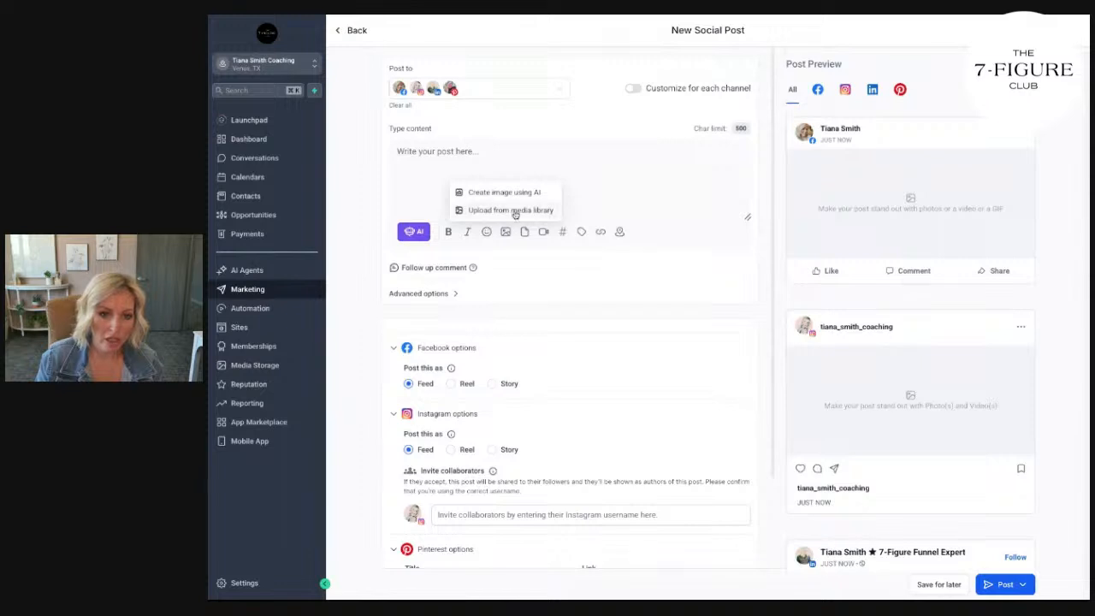
{"action": "left_click", "coordinate": [516, 211]}
{"action": "scroll", "coordinate": [515, 215], "scroll_direction": "down", "scroll_amount": 1}
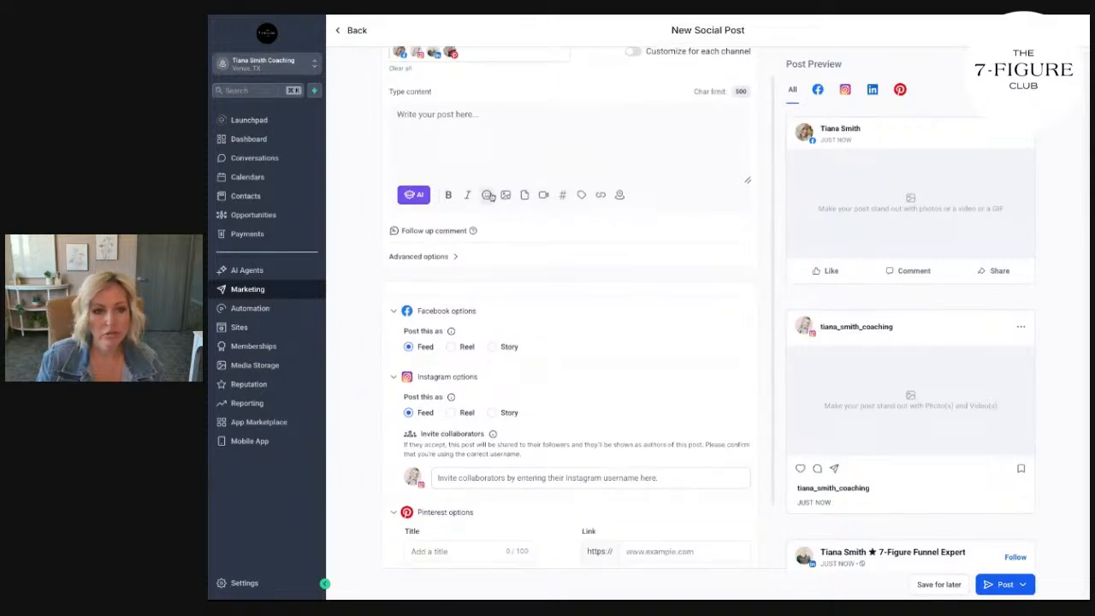
{"action": "mouse_move", "coordinate": [506, 196]}
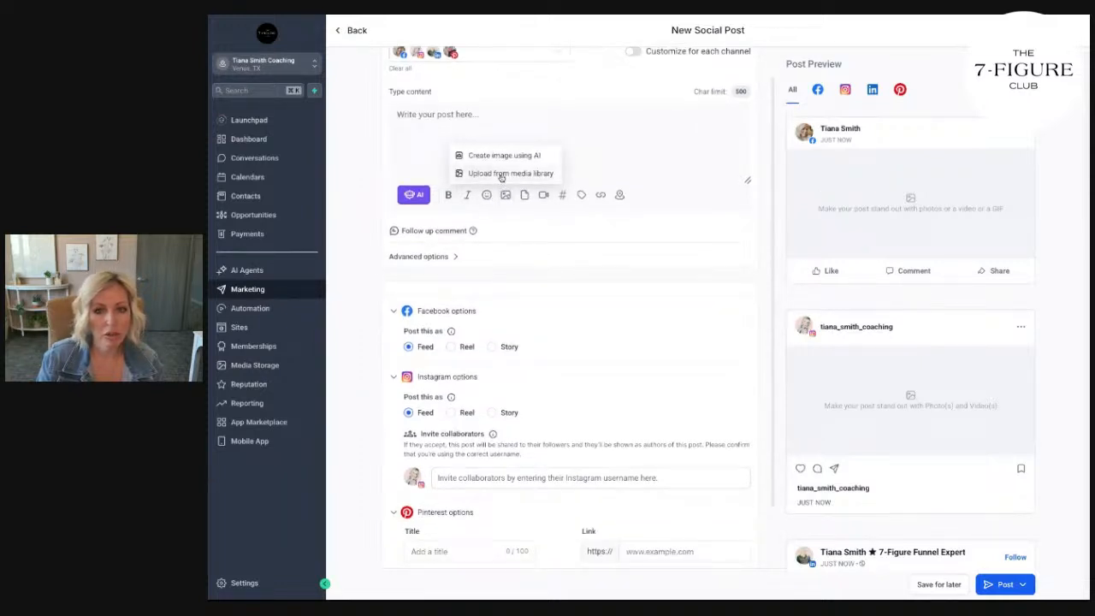
{"action": "left_click", "coordinate": [483, 173]}
{"action": "scroll", "coordinate": [503, 178], "scroll_direction": "up", "scroll_amount": 1}
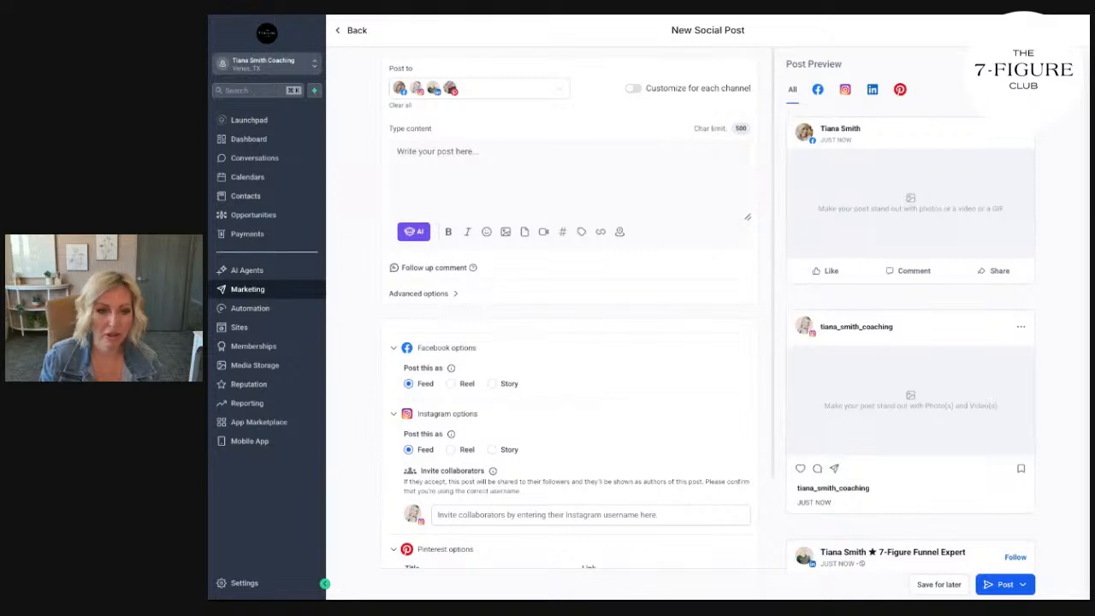
Reload the post composer and choose the Google My Business, first Facebook, Instagram, LinkedIn and Pinterest accounts as destinations
{"action": "key", "text": "super+r"}
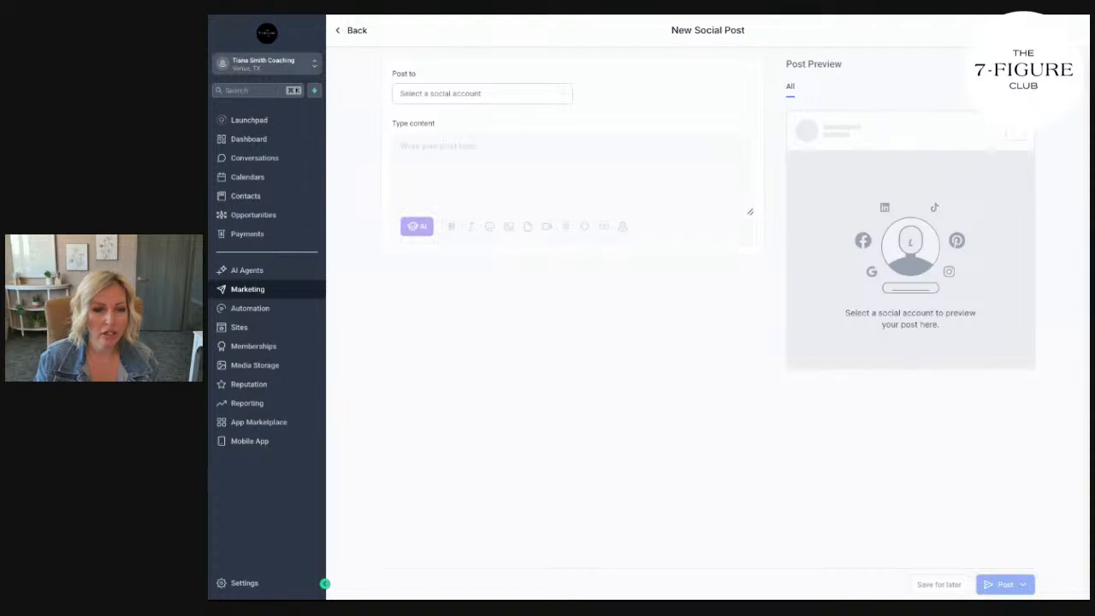
{"action": "left_click", "coordinate": [534, 98]}
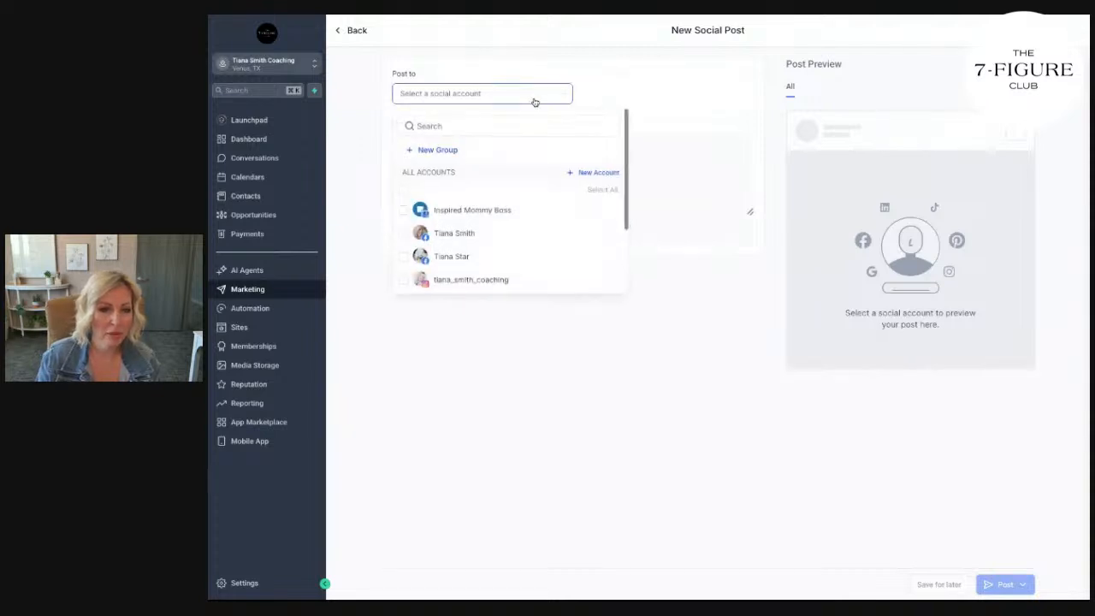
{"action": "left_click", "coordinate": [510, 228]}
{"action": "left_click", "coordinate": [504, 213]}
{"action": "scroll", "coordinate": [486, 260], "scroll_direction": "down", "scroll_amount": 1}
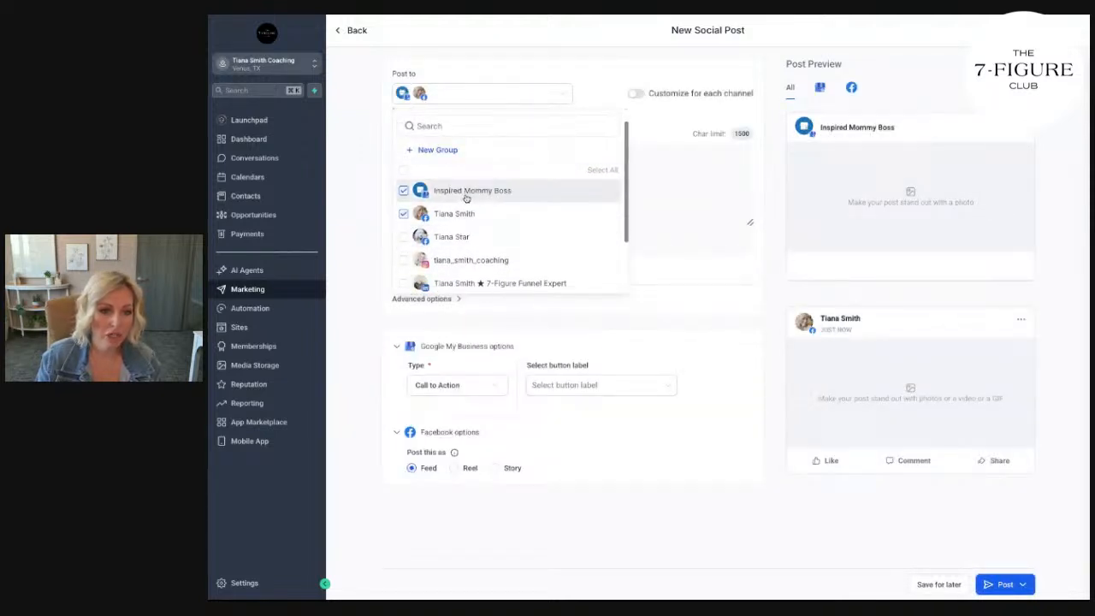
{"action": "left_click", "coordinate": [494, 261]}
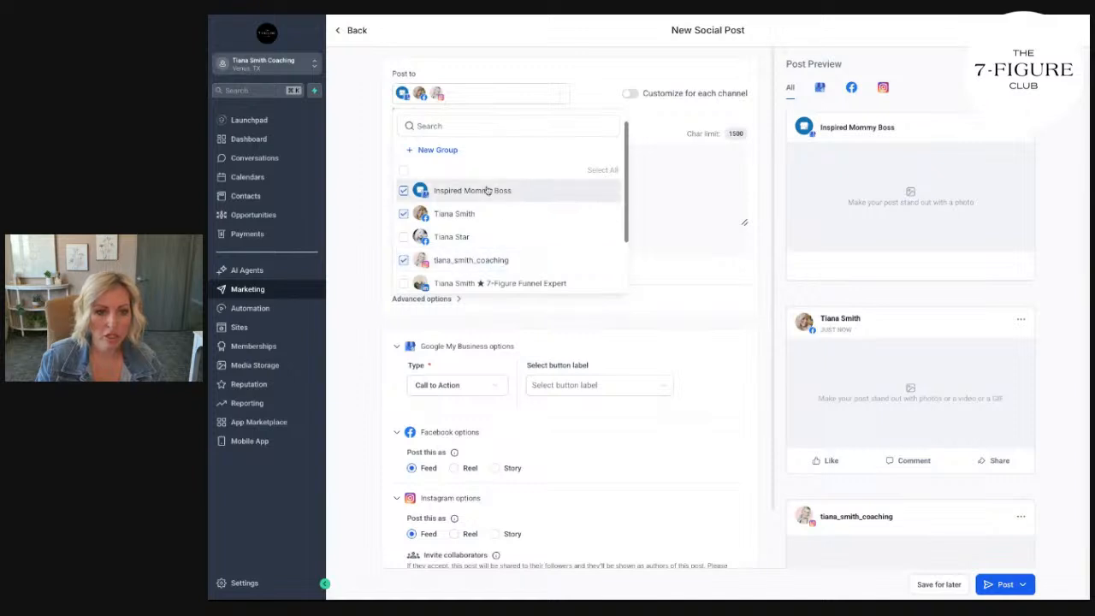
{"action": "scroll", "coordinate": [494, 220], "scroll_direction": "down", "scroll_amount": 3}
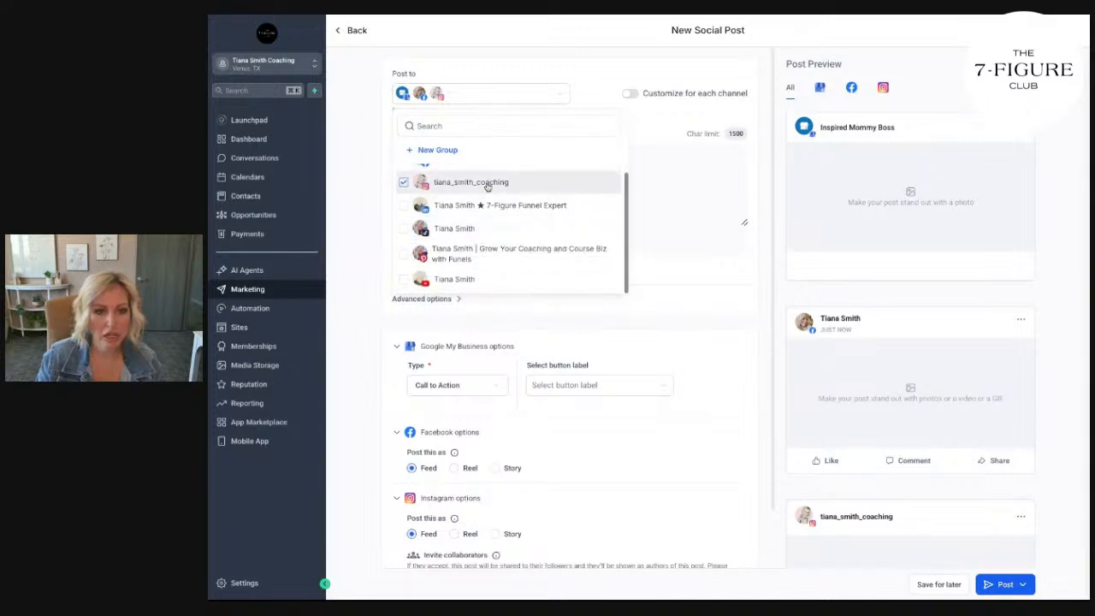
{"action": "left_click", "coordinate": [471, 209]}
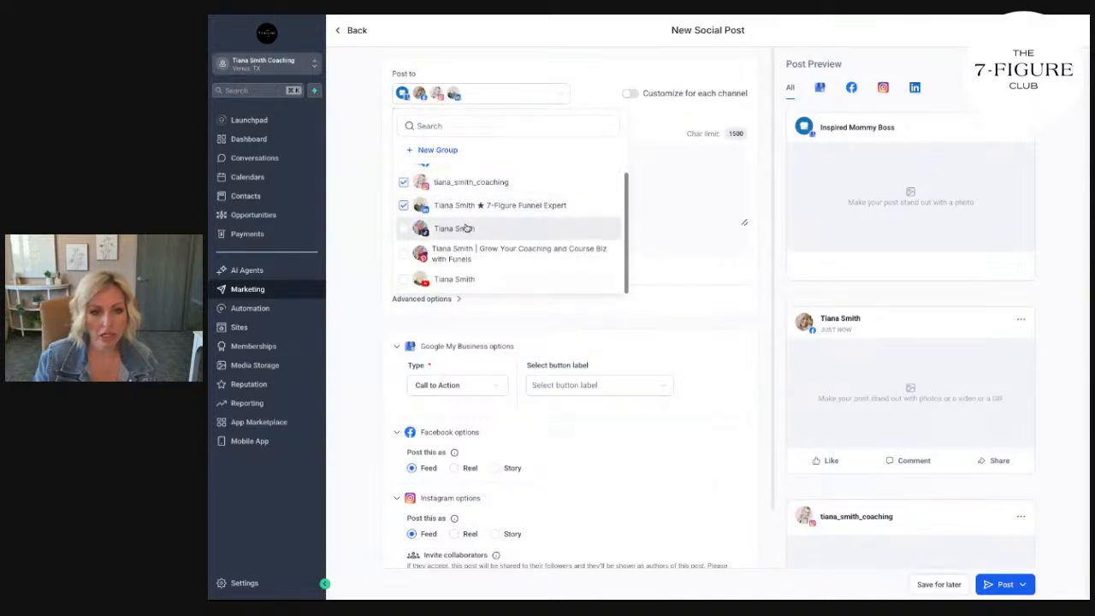
{"action": "left_click", "coordinate": [466, 268]}
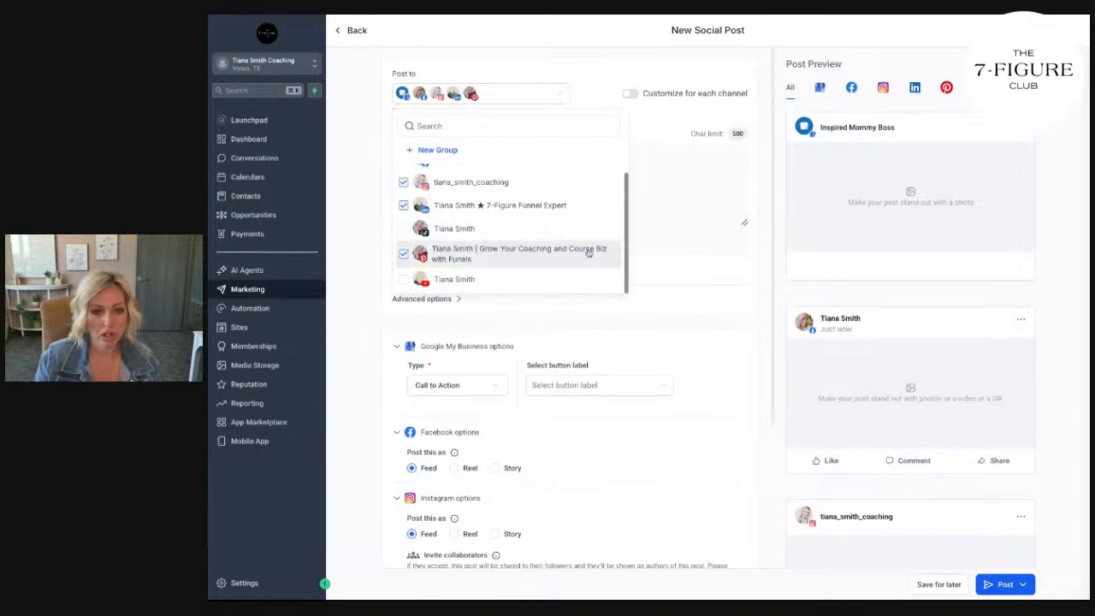
{"action": "left_click", "coordinate": [576, 180]}
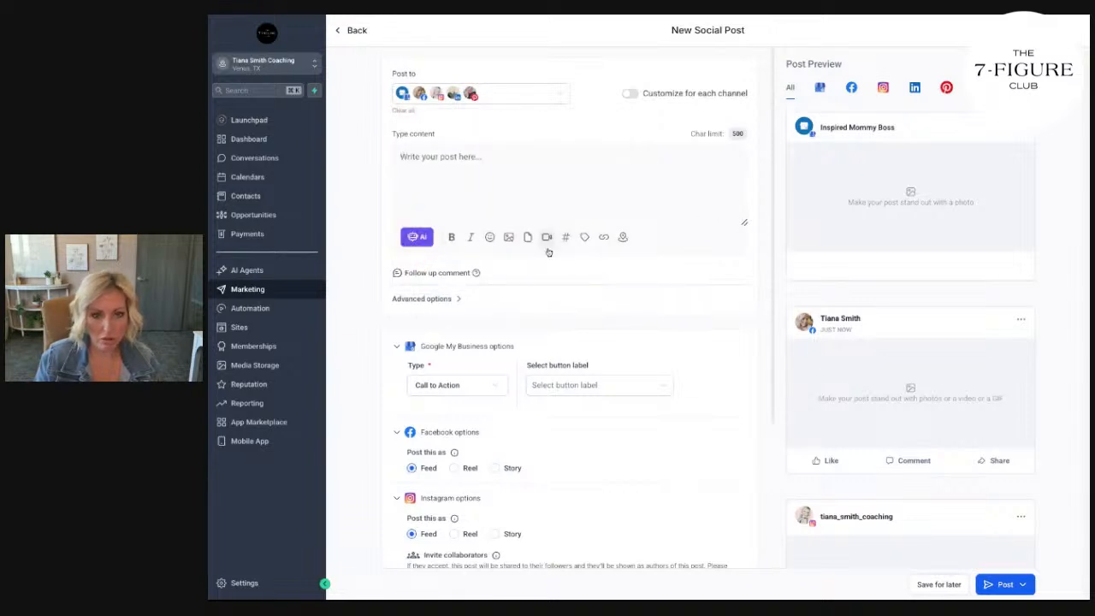
Check the Social Media Graphics and Templates folder in the media library for a post image, and switch back to the Canva design
{"action": "left_click", "coordinate": [508, 237]}
{"action": "left_click", "coordinate": [508, 216]}
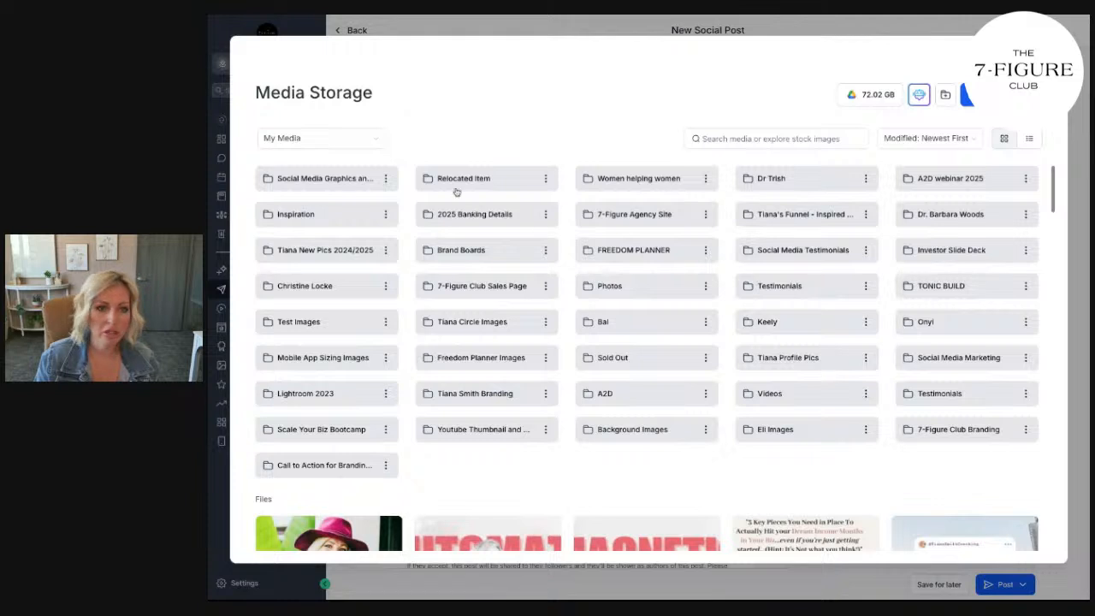
{"action": "left_click", "coordinate": [359, 185]}
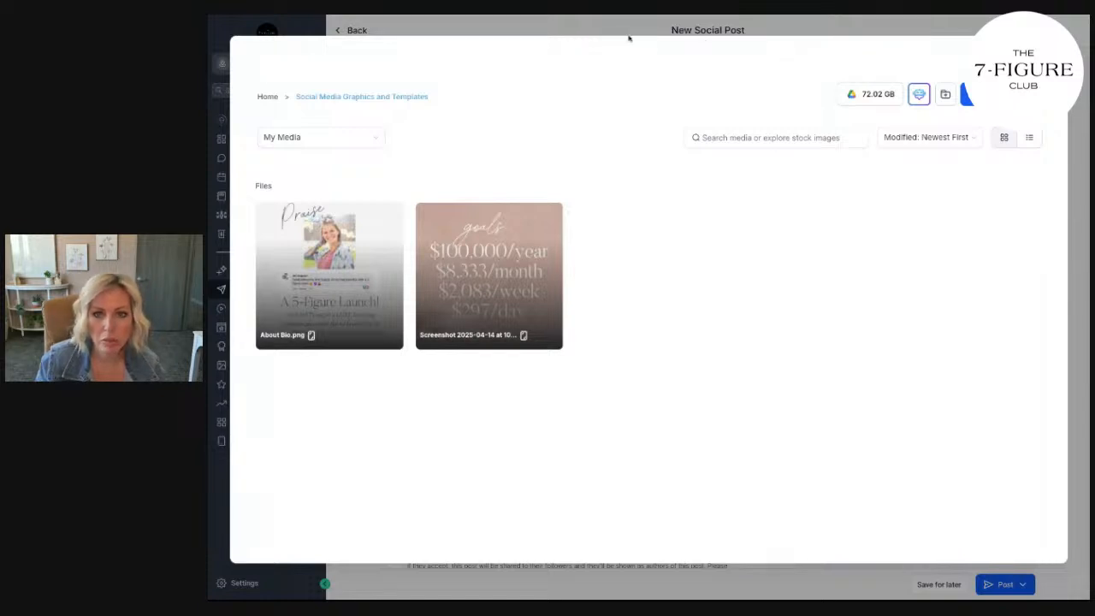
{"action": "left_click", "coordinate": [1042, 59]}
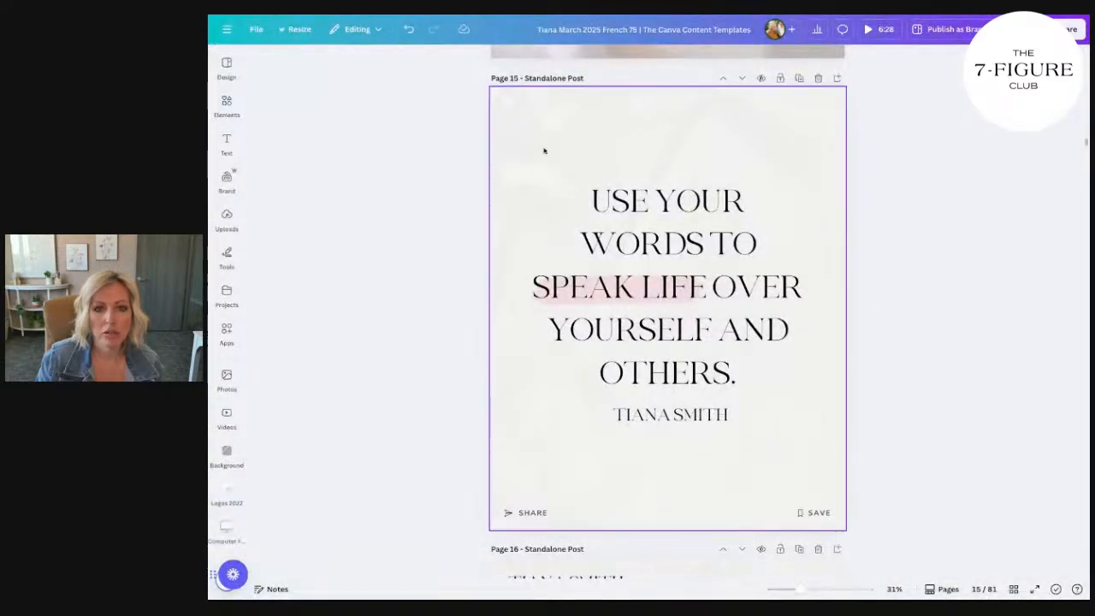
Download page 15, the standalone "Use your words to speak life" quote post, from the Canva design as a PNG
{"action": "left_click", "coordinate": [1070, 29]}
{"action": "left_click", "coordinate": [903, 248]}
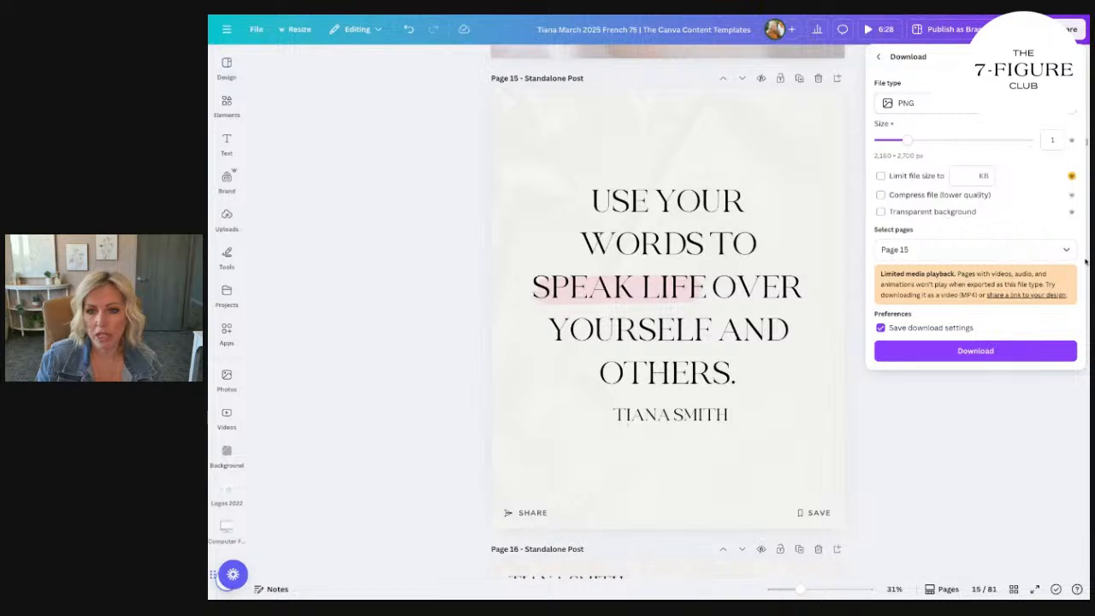
{"action": "left_click", "coordinate": [976, 351]}
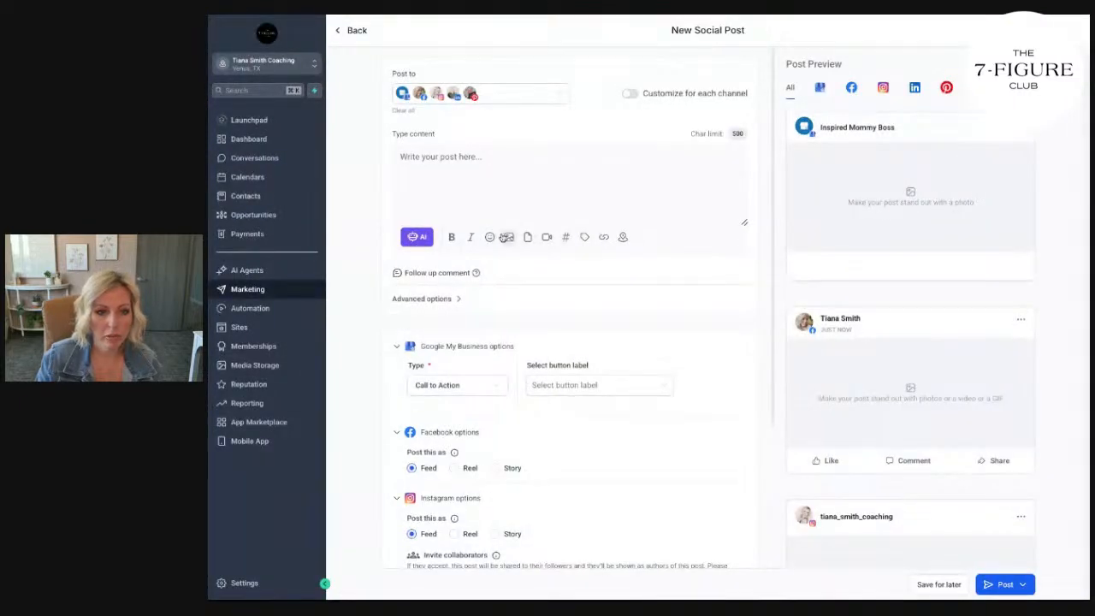
Back in the new social post, upload the downloaded standalone post PNG to the Social Media Graphics and Templates folder and attach it to the post
{"action": "left_click", "coordinate": [511, 214]}
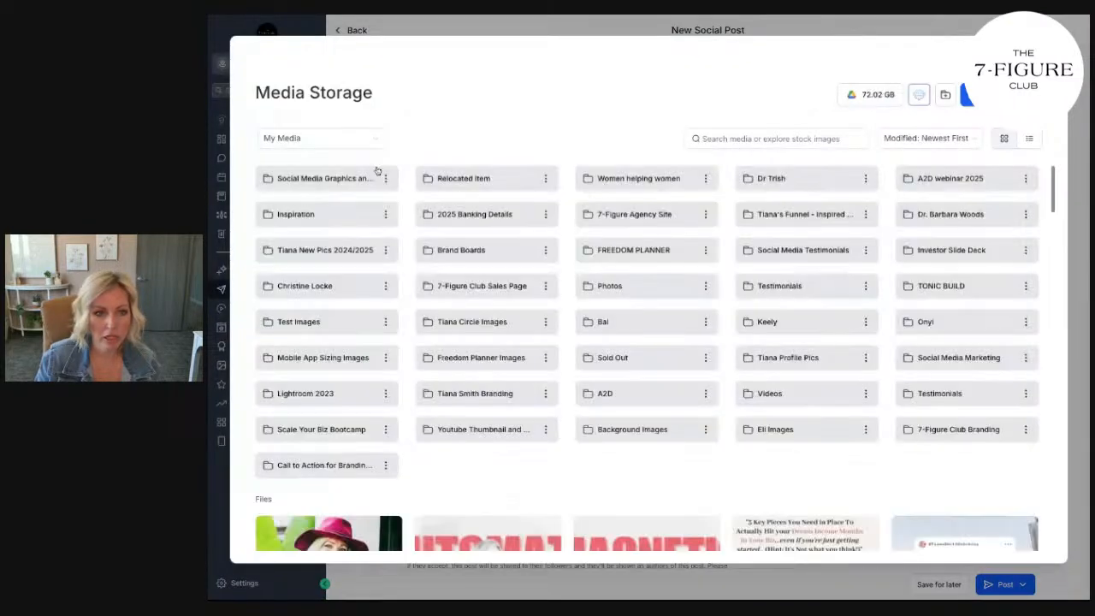
{"action": "left_click", "coordinate": [356, 180]}
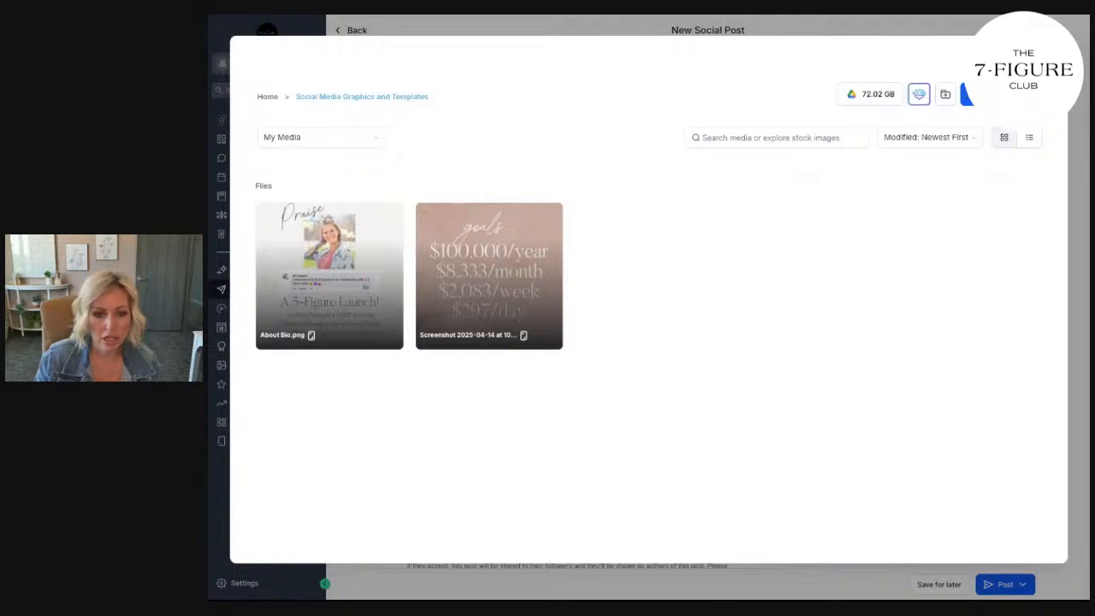
{"action": "left_click", "coordinate": [905, 535]}
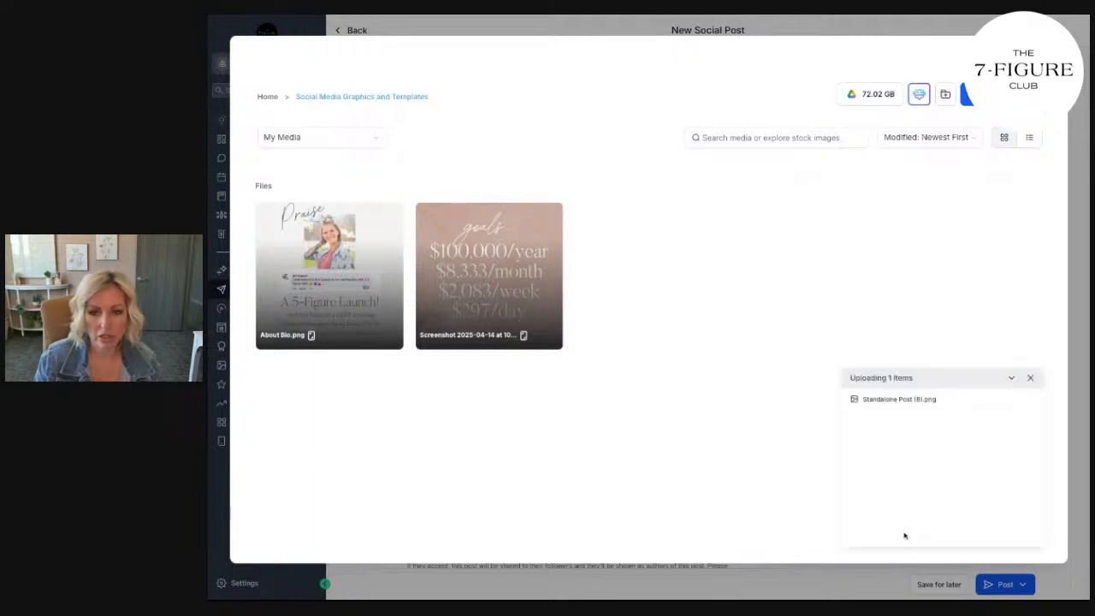
{"action": "left_click", "coordinate": [306, 260]}
{"action": "double_click", "coordinate": [306, 260]}
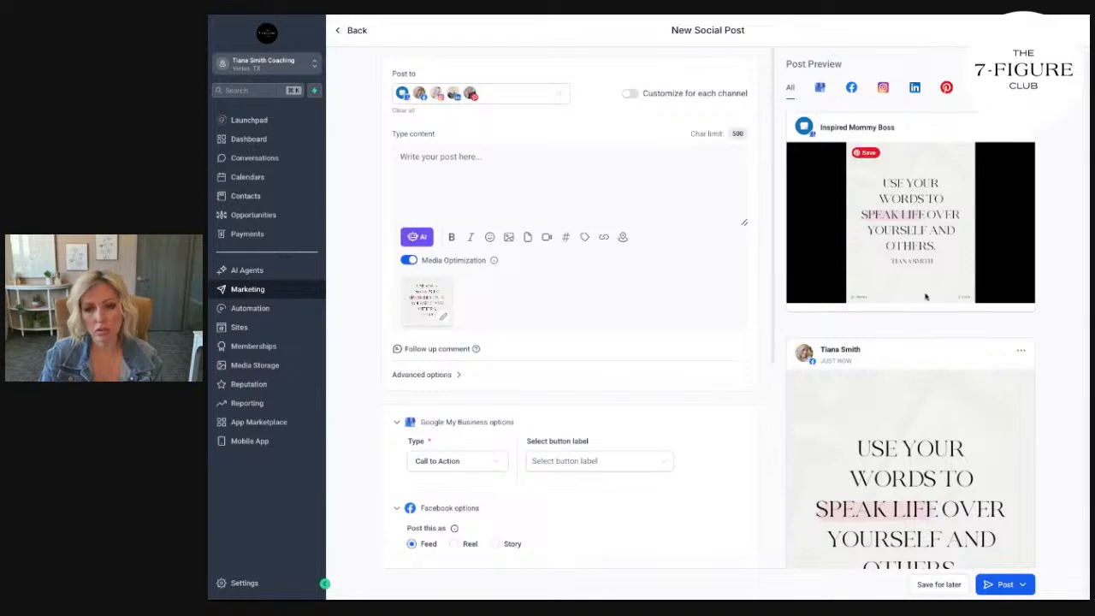
Review how the quote image appears in the post previews for each selected channel
{"action": "scroll", "coordinate": [911, 325], "scroll_direction": "down", "scroll_amount": 2}
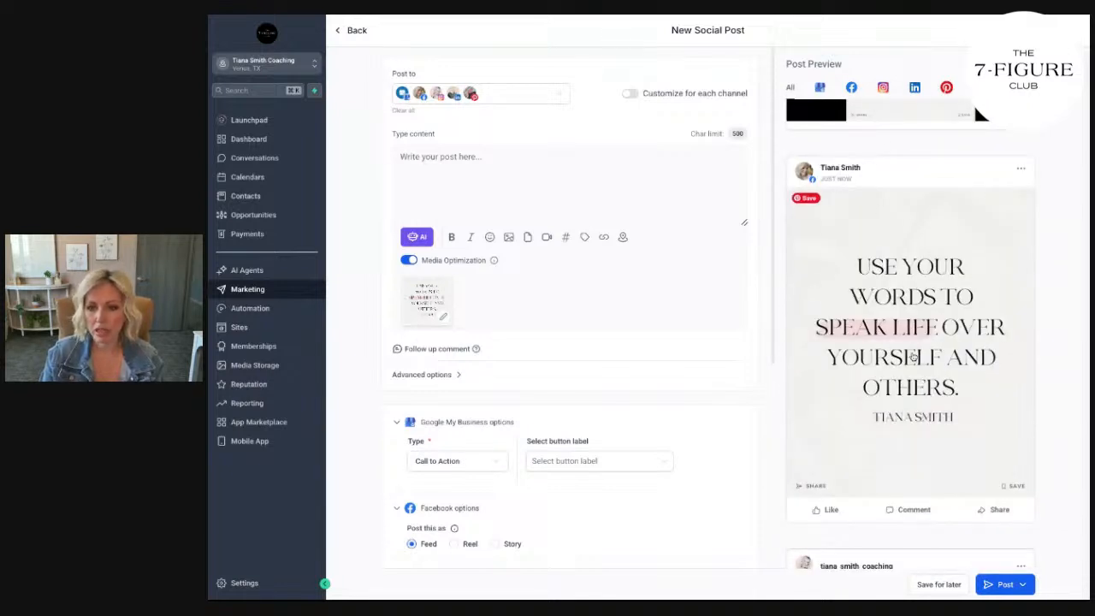
{"action": "scroll", "coordinate": [911, 330], "scroll_direction": "down", "scroll_amount": 3}
{"action": "scroll", "coordinate": [911, 334], "scroll_direction": "down", "scroll_amount": 5}
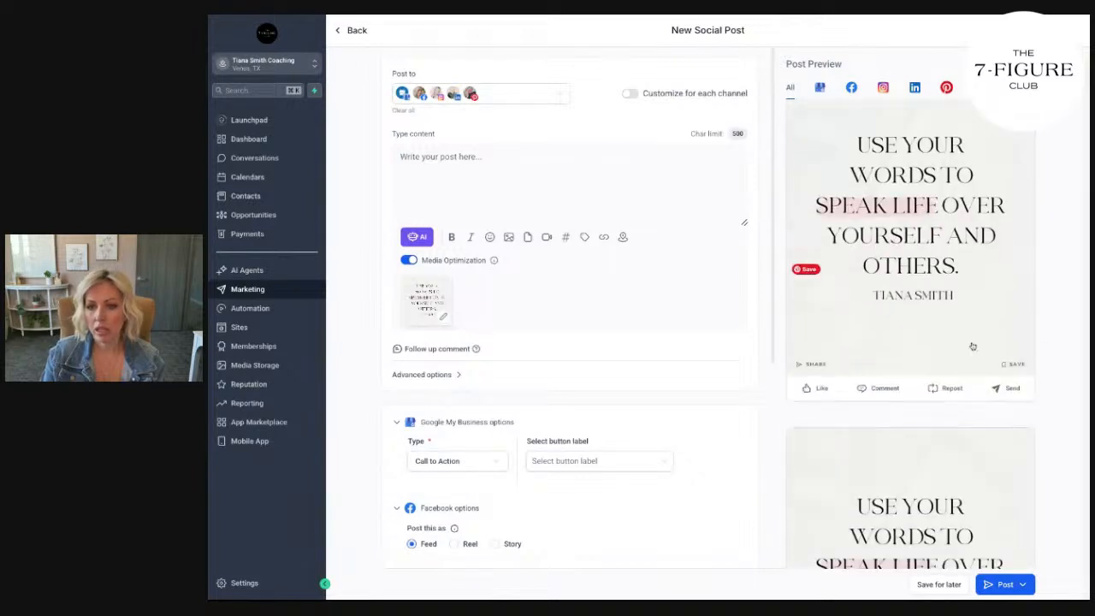
{"action": "scroll", "coordinate": [961, 359], "scroll_direction": "down", "scroll_amount": 4}
{"action": "scroll", "coordinate": [942, 342], "scroll_direction": "down", "scroll_amount": 1}
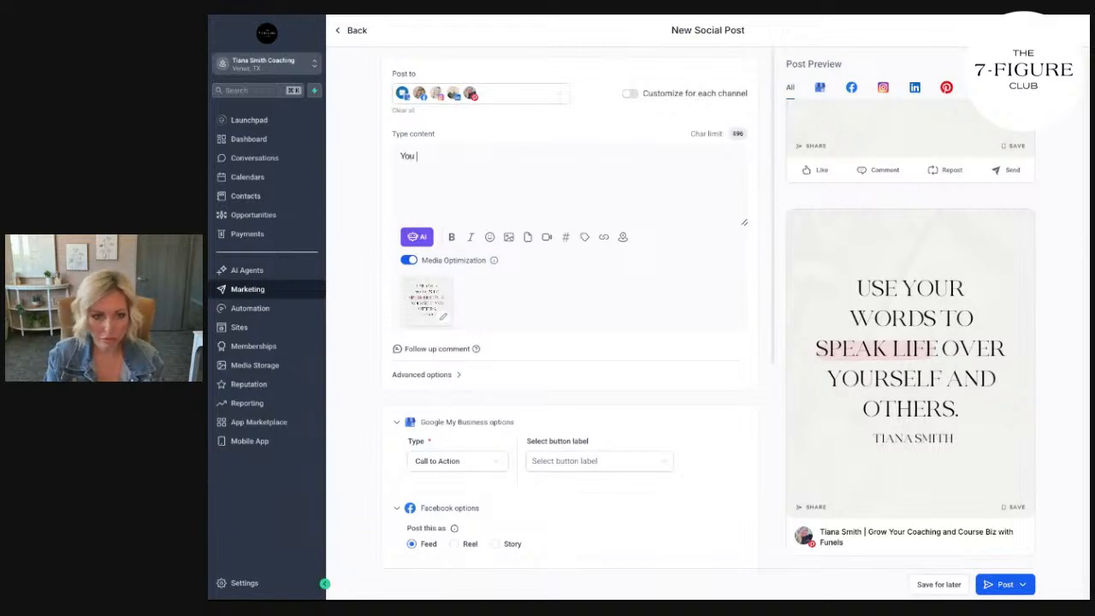
Begin the post caption with "You always have a choice in life. There's an old proverb that says"
{"action": "type", "text": "always have"}
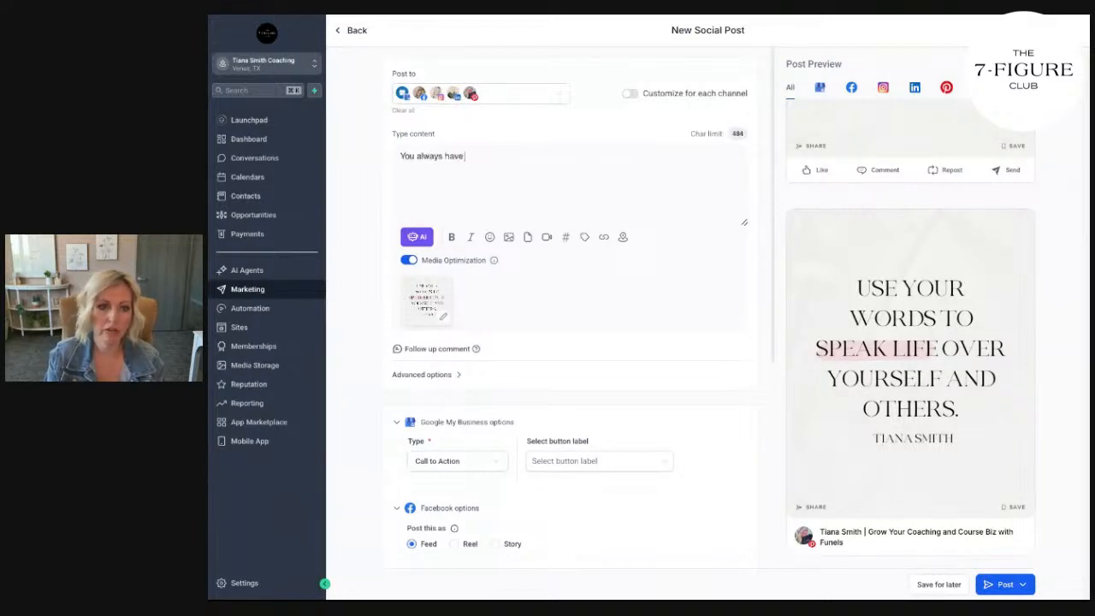
{"action": "type", "text": " a choice in life. "}
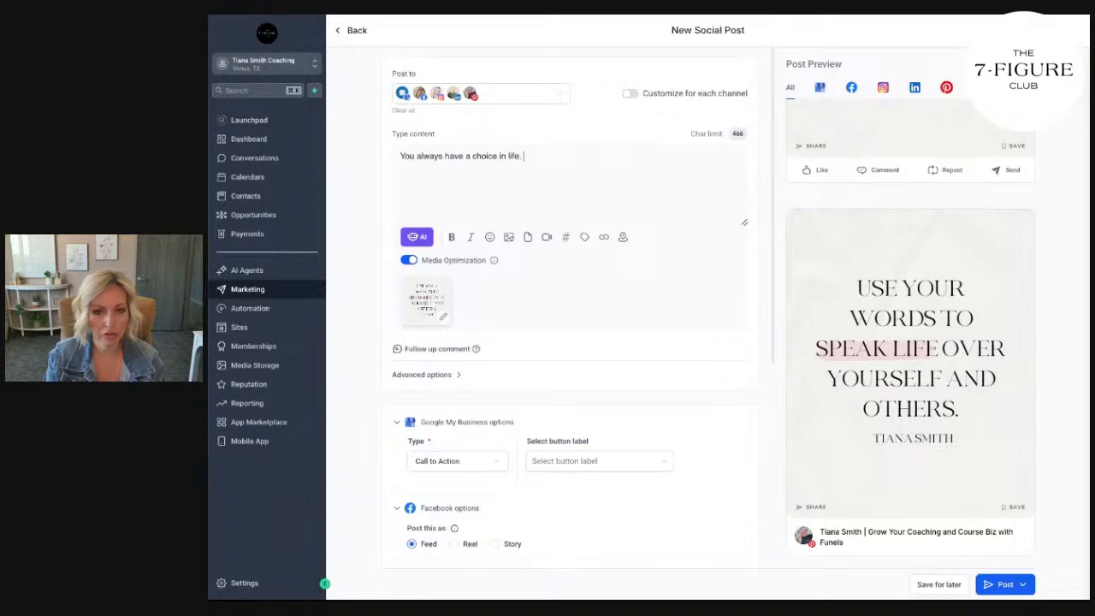
{"action": "type", "text": "There's"}
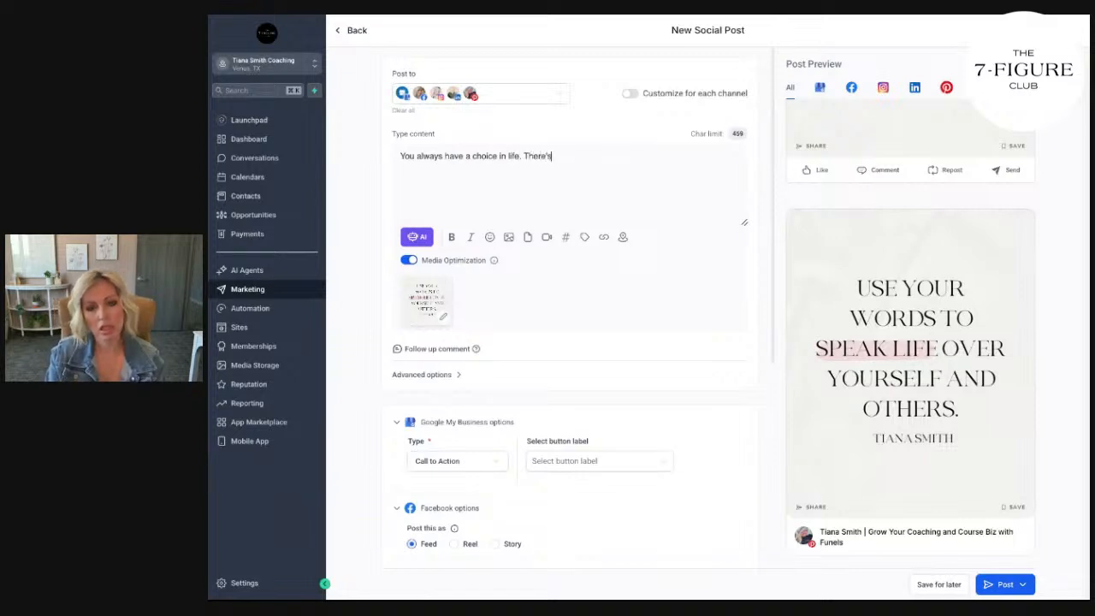
{"action": "type", "text": " an old pr"}
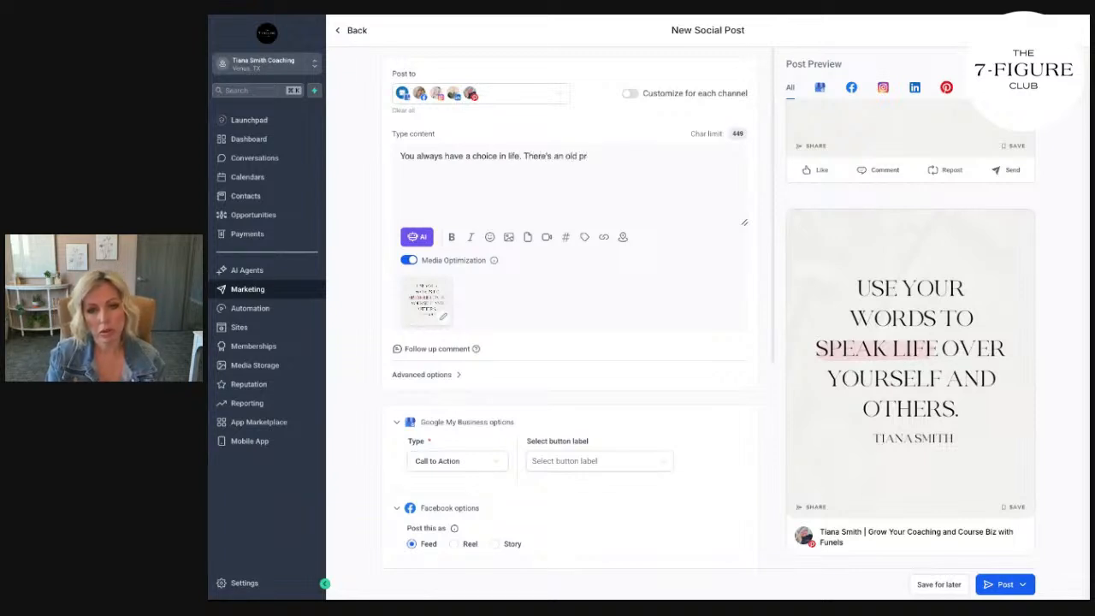
{"action": "type", "text": "eoverb that says "}
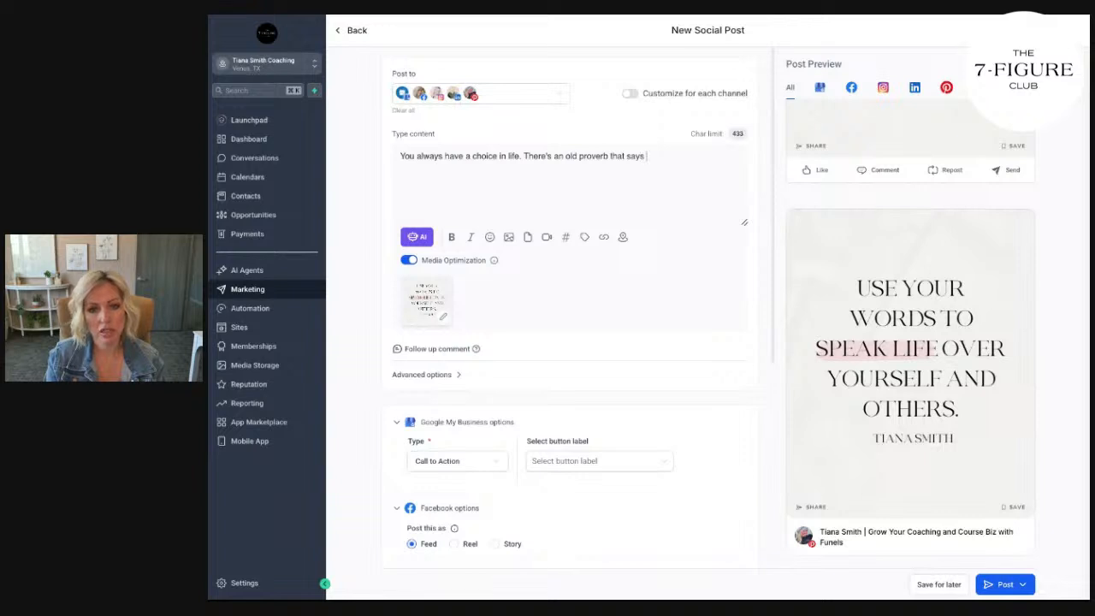
{"action": "type", "text": "\"Choose to speak"}
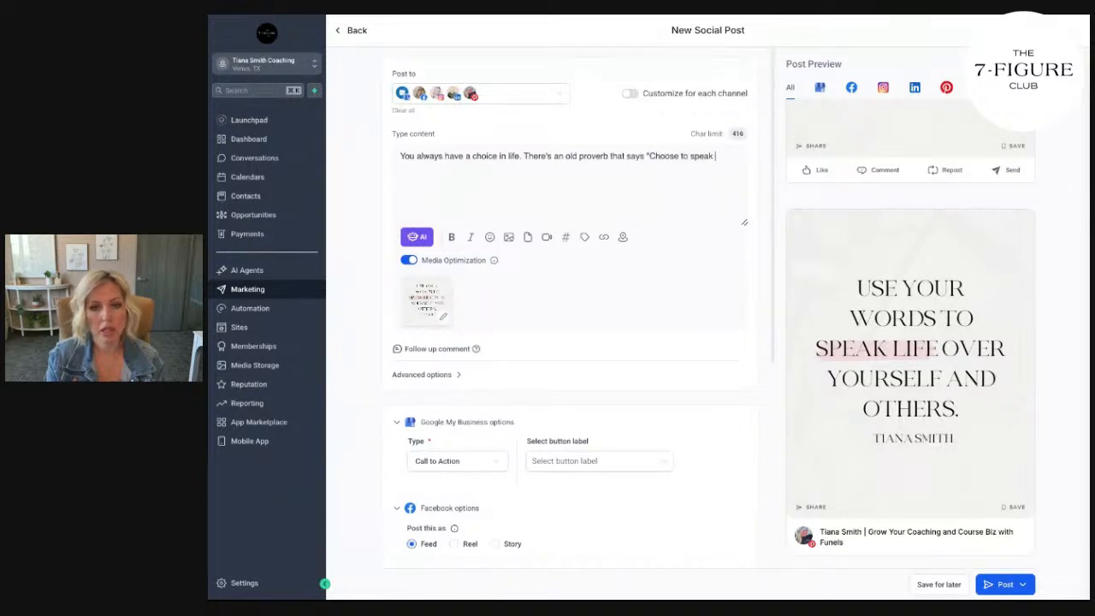
{"action": "key", "text": "BackSpace"}
{"action": "key", "text": "BackSpace"}
{"action": "key", "text": "BackSpace"}
{"action": "key", "text": "BackSpace"}
{"action": "key", "text": "BackSpace"}
{"action": "key", "text": "BackSpace"}
{"action": "key", "text": "BackSpace"}
{"action": "key", "text": "BackSpace"}
{"action": "key", "text": "BackSpace"}
{"action": "key", "text": "BackSpace"}
{"action": "key", "text": "BackSpace"}
{"action": "key", "text": "BackSpace"}
{"action": "key", "text": "BackSpace"}
{"action": "key", "text": "BackSpace"}
{"action": "key", "text": "BackSpace"}
{"action": "key", "text": "BackSpace"}
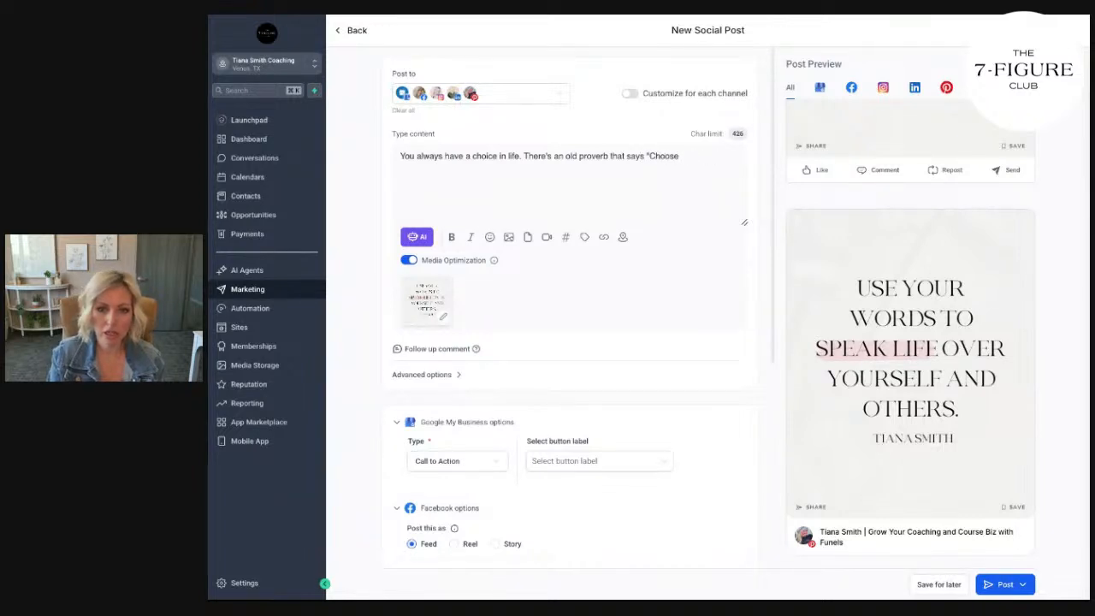
Continue the caption with the quoted proverb "Your tongue has the power to speak life or death." followed by "What will you choose?"
{"action": "type", "text": "Your tongue"}
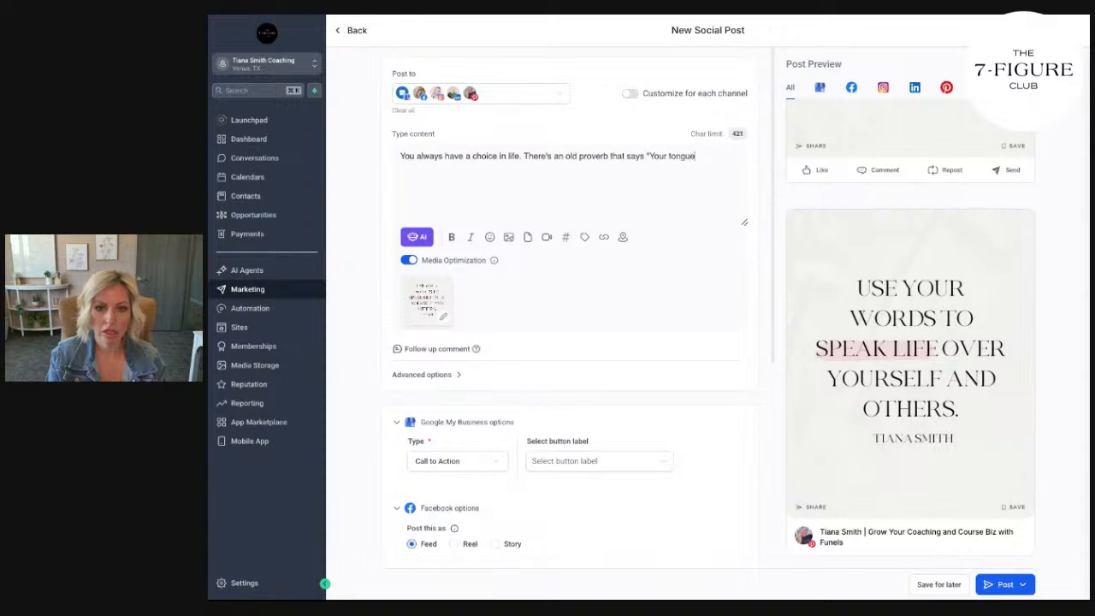
{"action": "type", "text": " has the power to speak"}
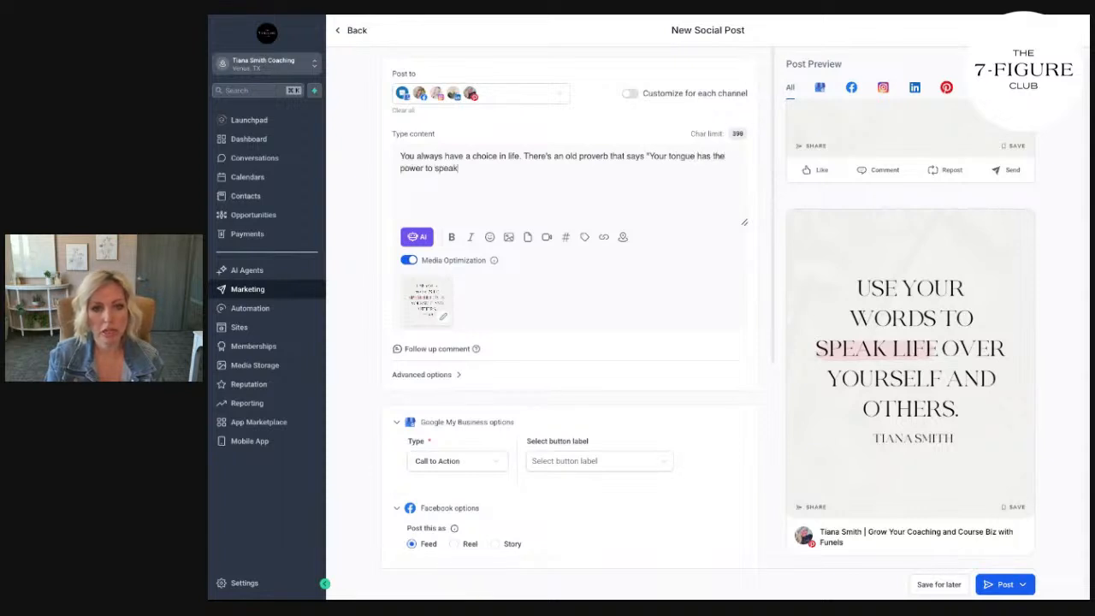
{"action": "type", "text": " life or death.\" "}
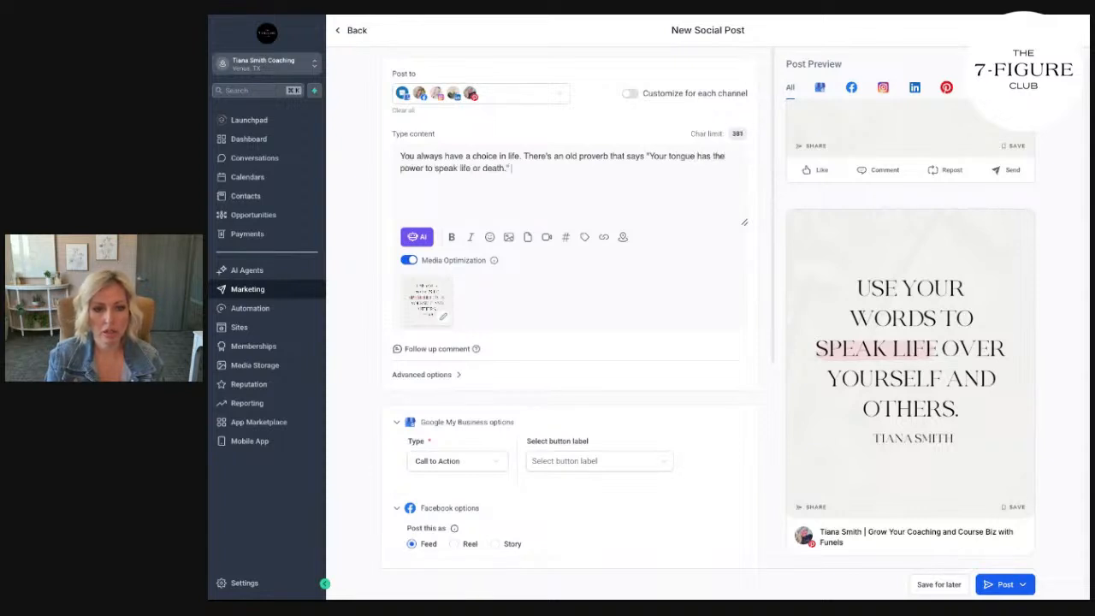
{"action": "type", "text": "What will you cho"}
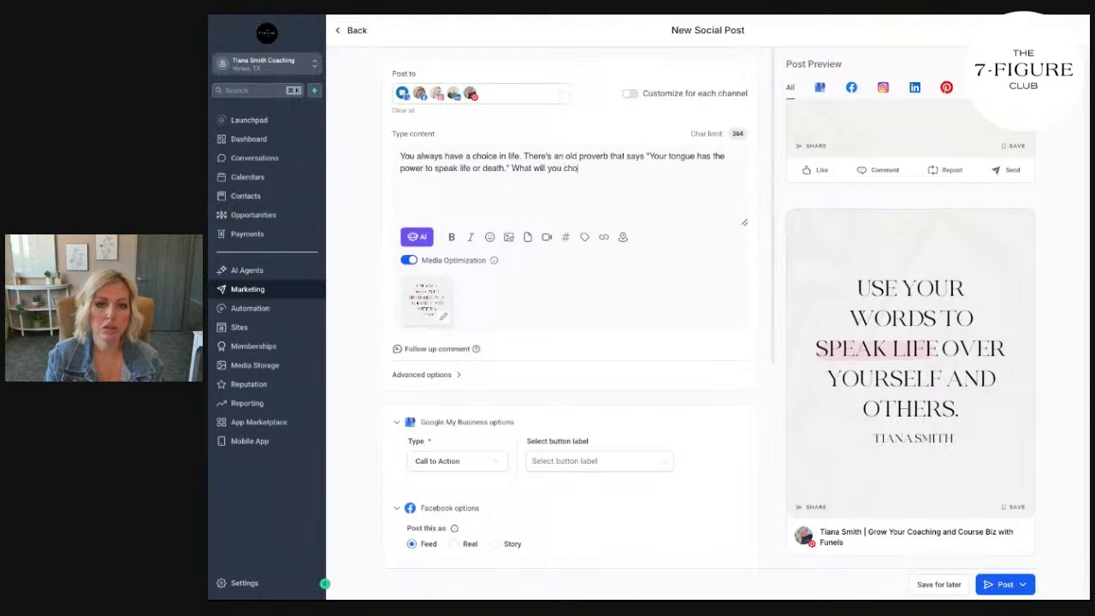
{"action": "type", "text": "ose? I p"}
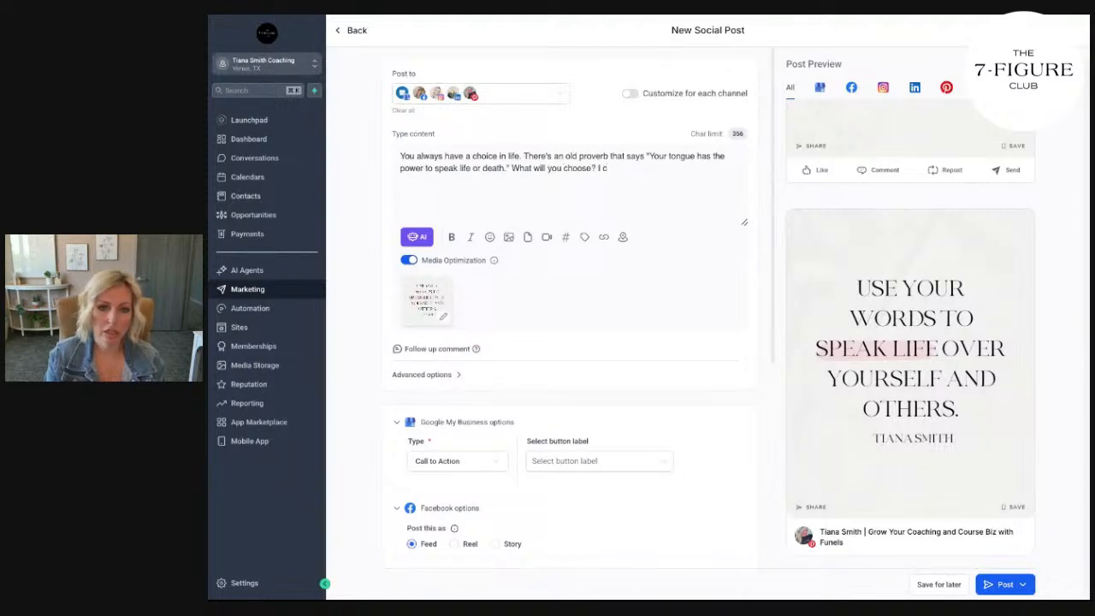
Complete the caption with "I prefer to speak life over myself and others...not just with my tongue...but the thoughts I think. What will you choose?"
{"action": "type", "text": "refer to speak "}
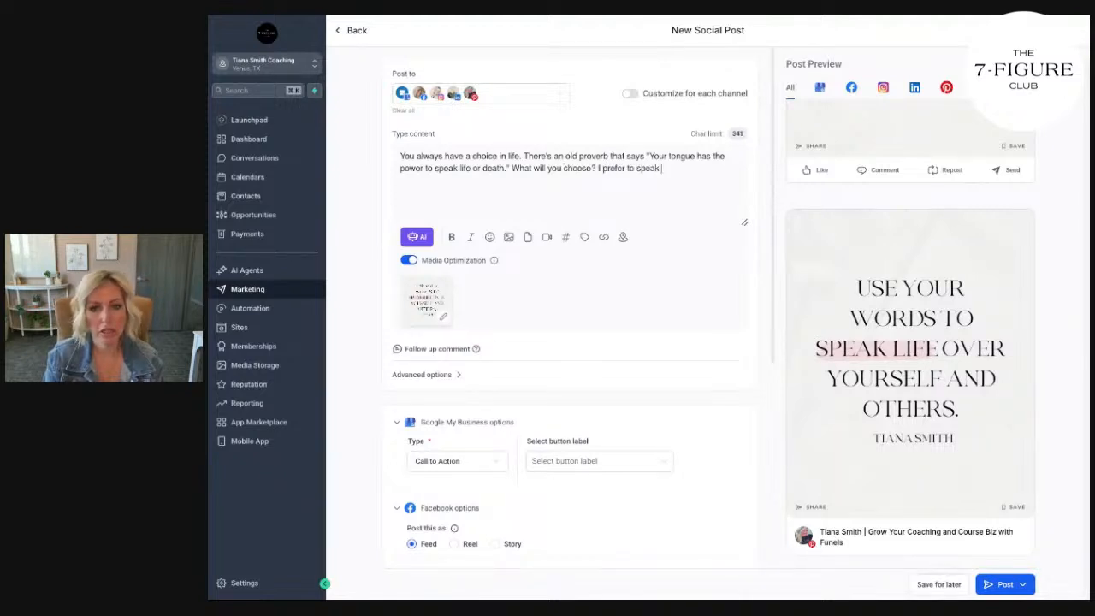
{"action": "type", "text": "life "}
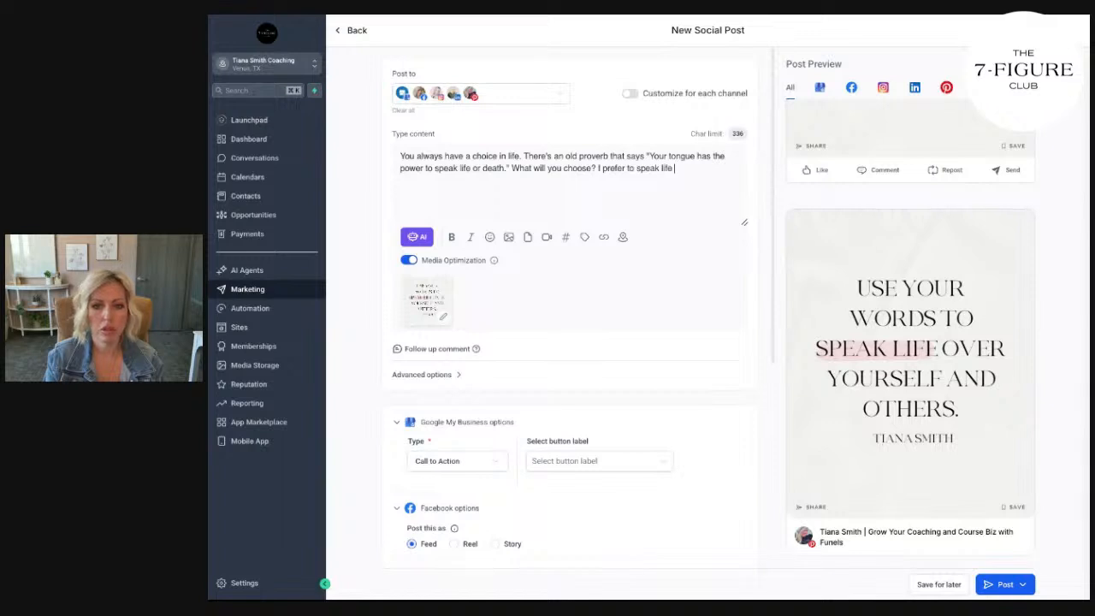
{"action": "type", "text": "over myself an"}
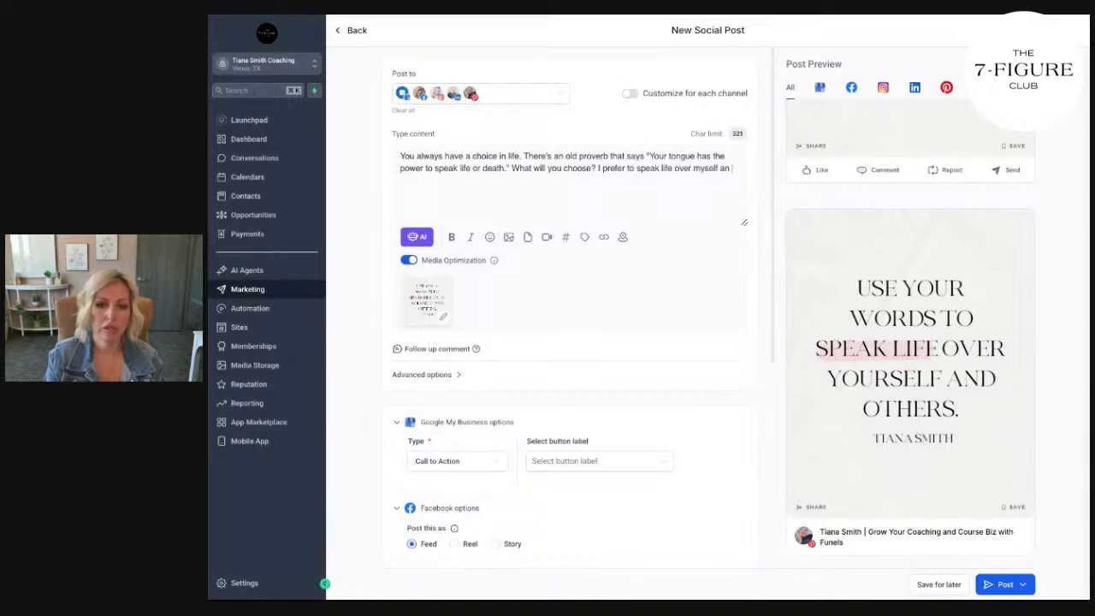
{"action": "type", "text": " d others...not just"}
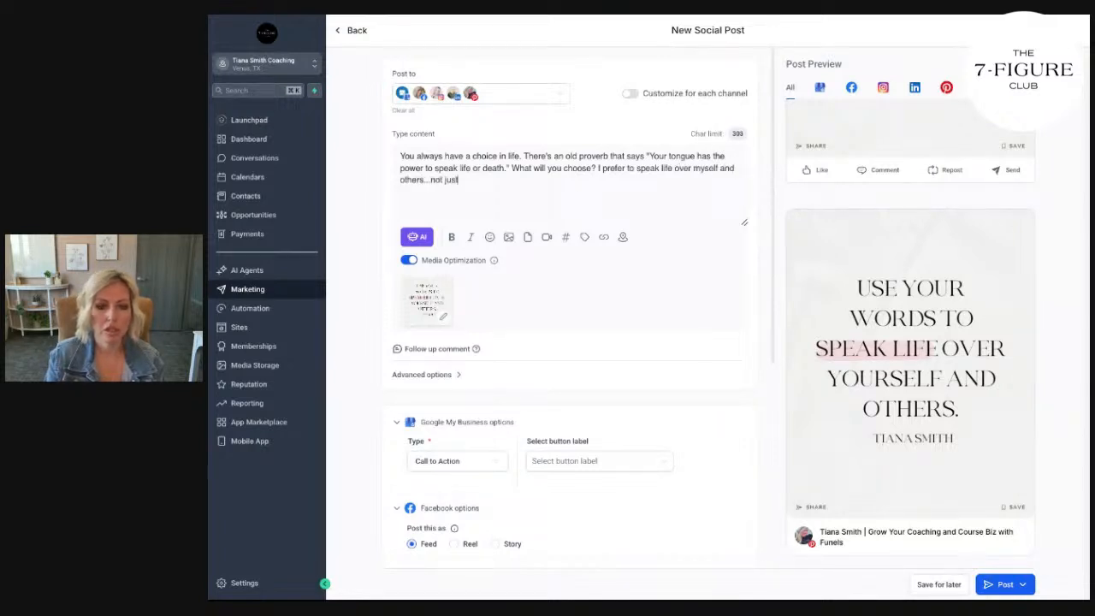
{"action": "type", "text": " with my tongue"}
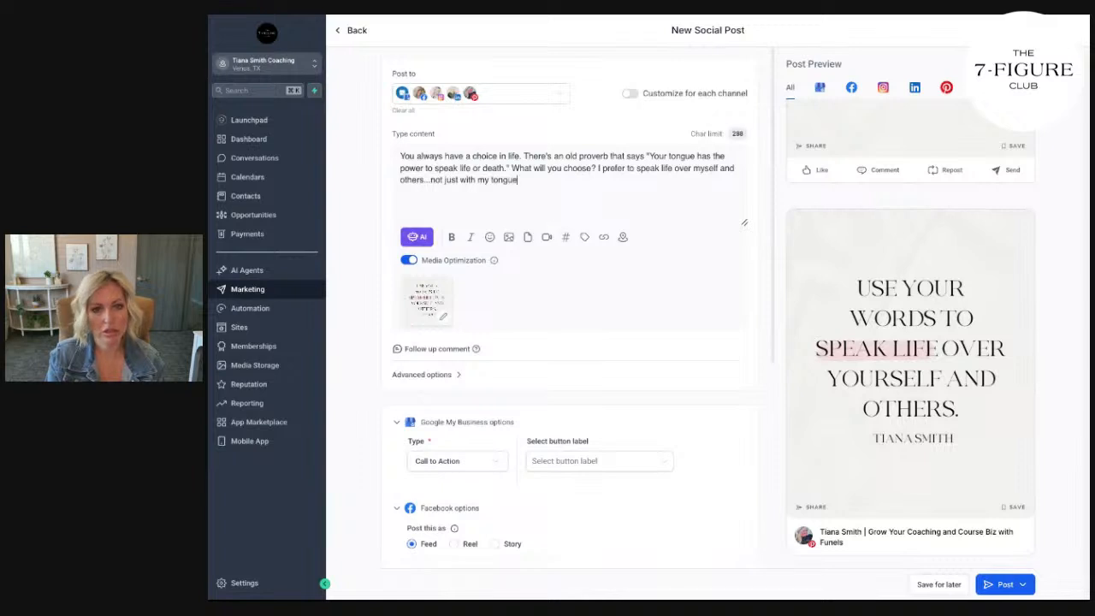
{"action": "type", "text": "...tut the thought"}
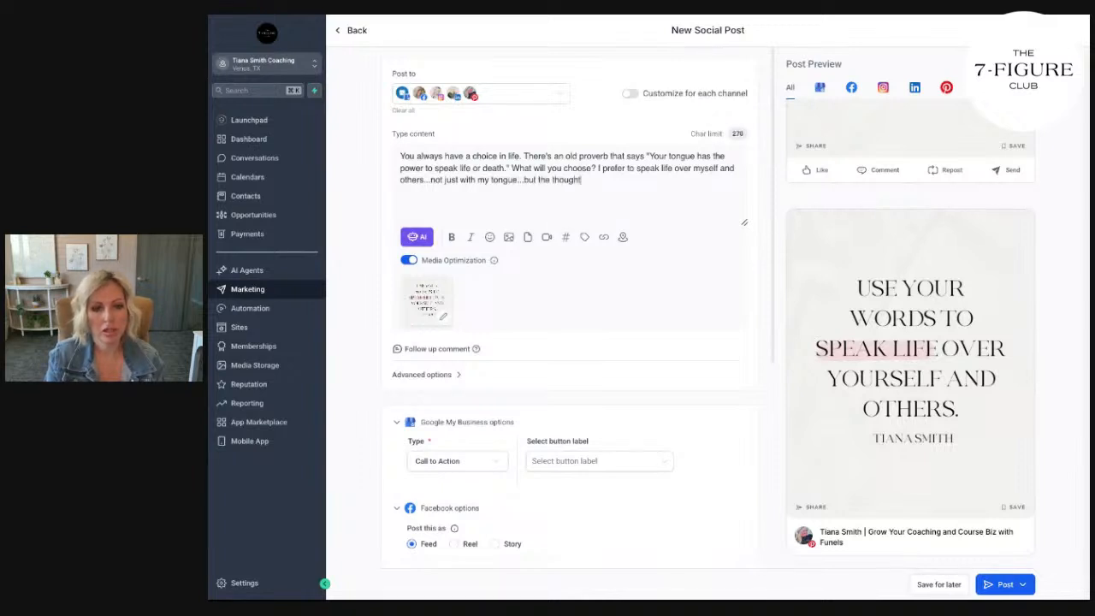
{"action": "type", "text": "s I think"}
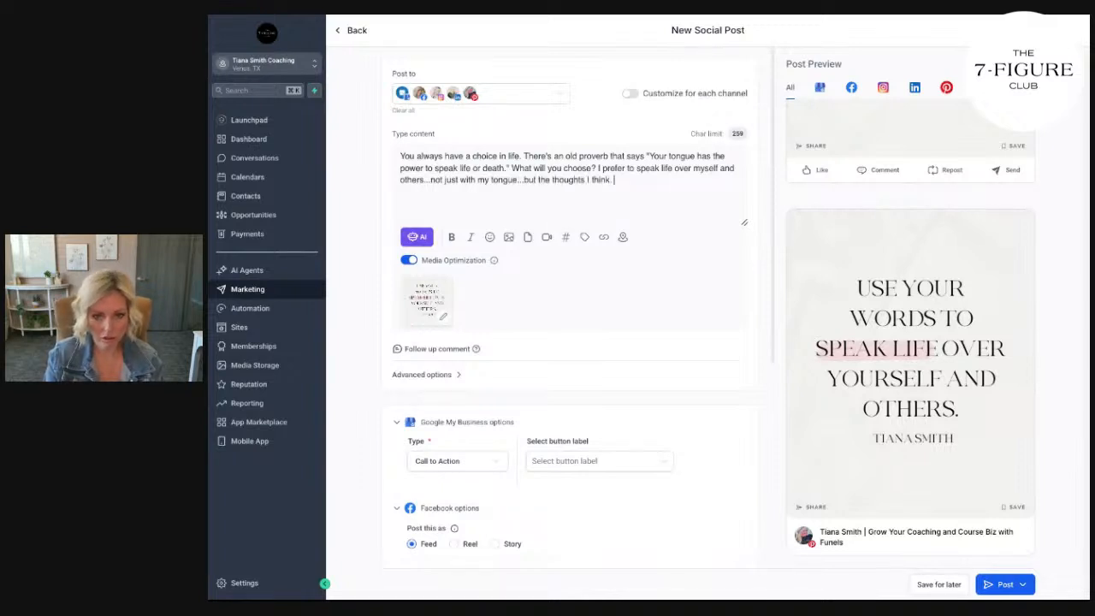
{"action": "type", "text": ". What wil"}
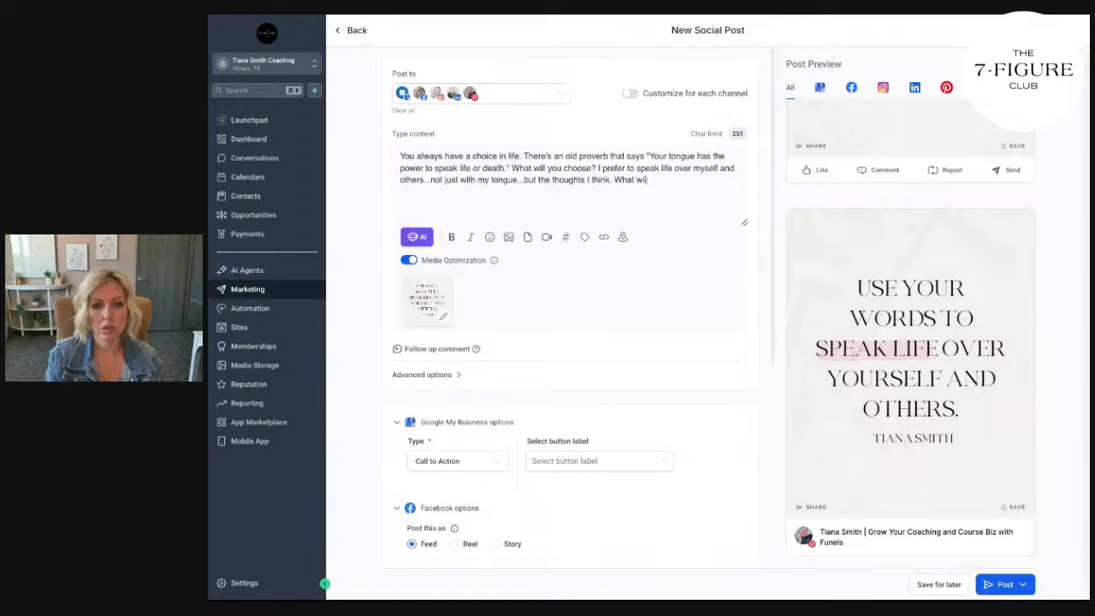
{"action": "type", "text": "l you choose?"}
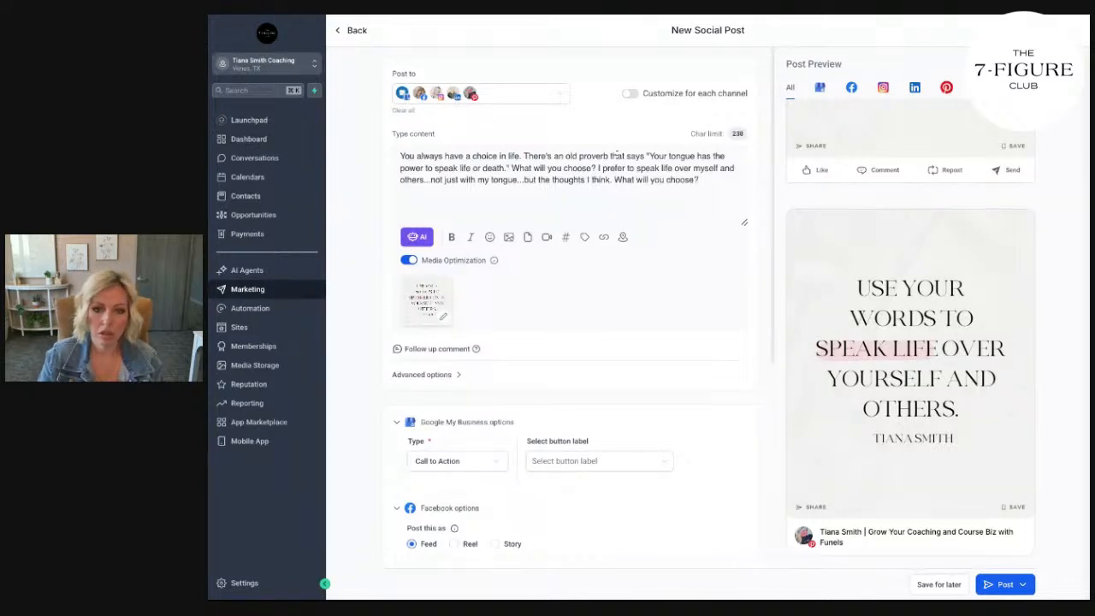
Delete the first "What will you choose?" after the proverb, keeping only the one that ends the caption
{"action": "left_click_drag", "start_coordinate": [600, 169], "coordinate": [512, 175]}
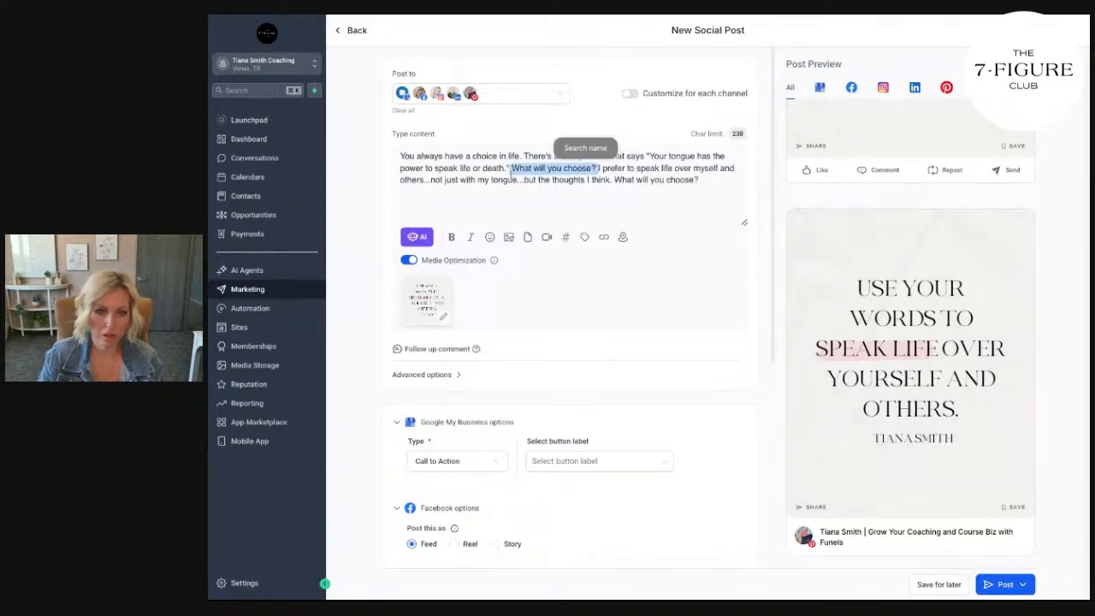
{"action": "key", "text": "BackSpace"}
{"action": "left_click", "coordinate": [675, 185]}
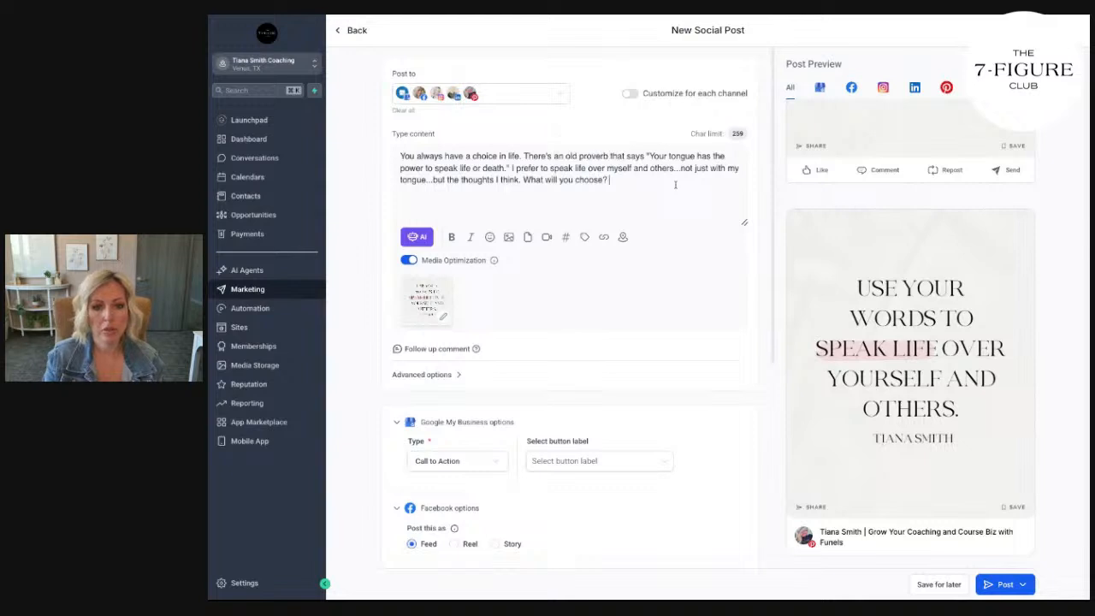
{"action": "type", "text": "#"}
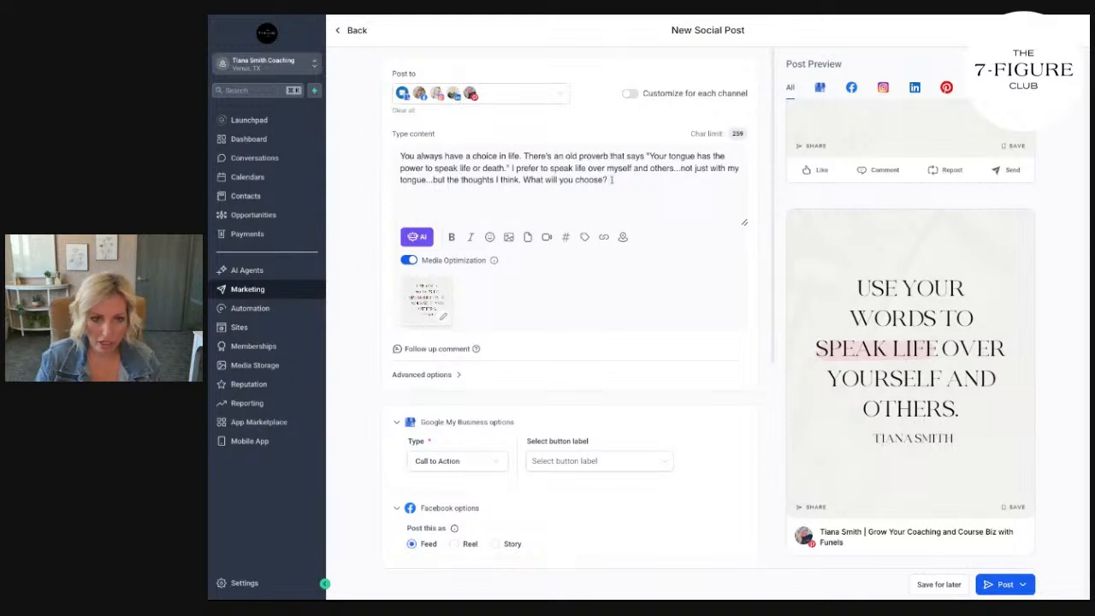
Rewrite the entire caption with the AI Improve writing option and replace the original text with the result
{"action": "key", "text": "ctrl+a"}
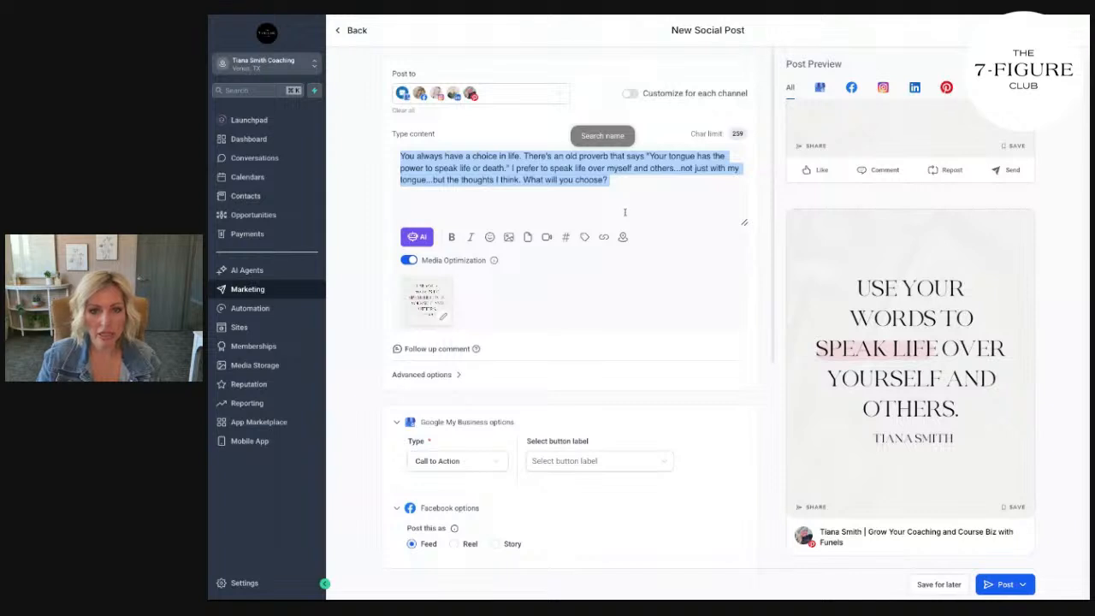
{"action": "left_click", "coordinate": [420, 240]}
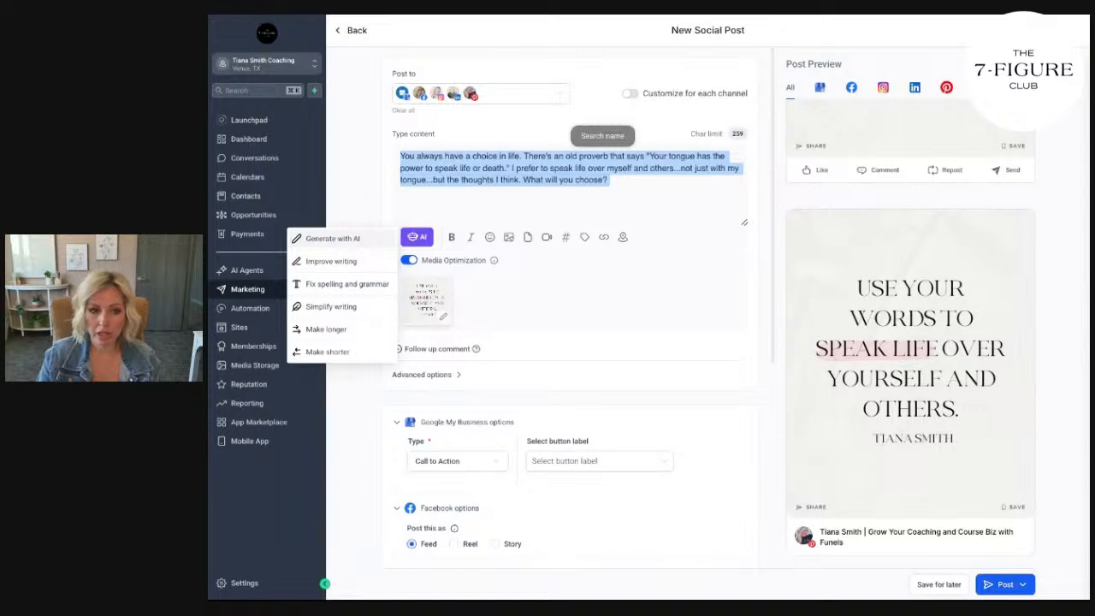
{"action": "left_click", "coordinate": [342, 261]}
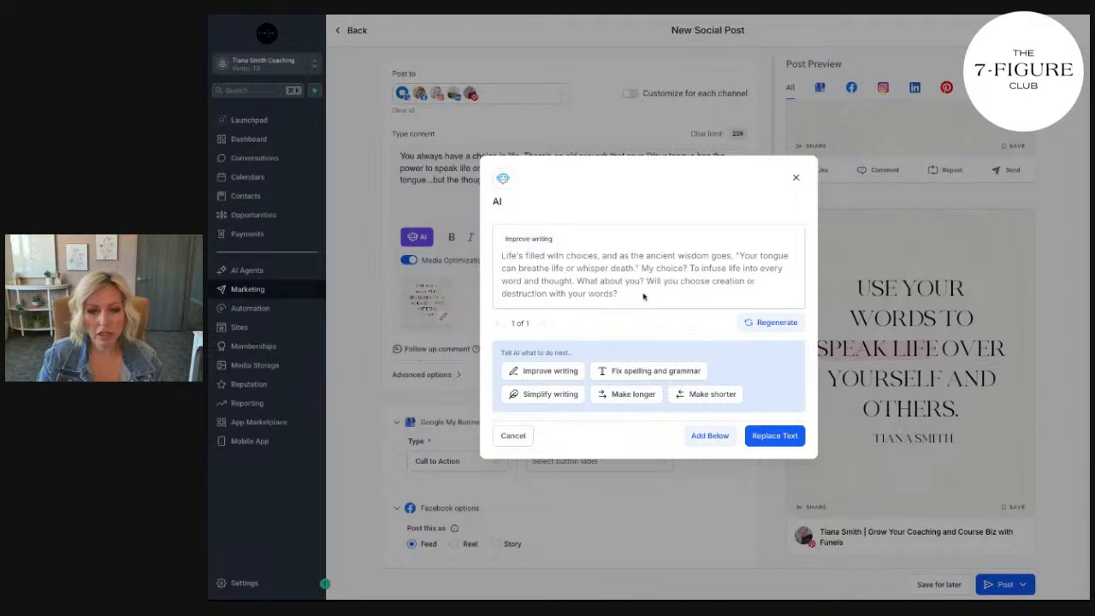
{"action": "left_click", "coordinate": [766, 435]}
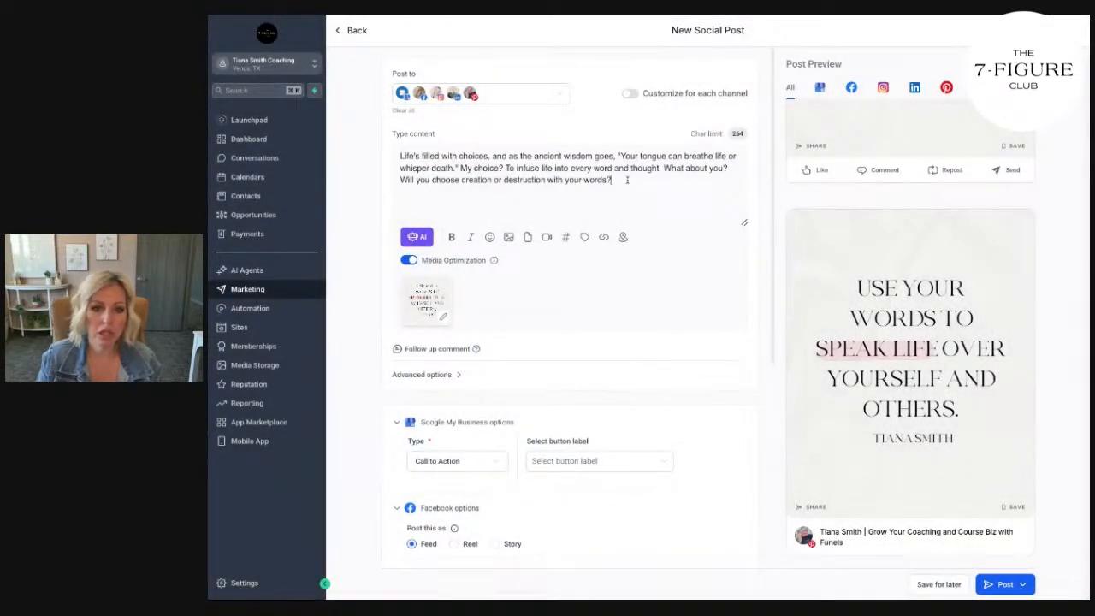
Append a random hashtag from the saved Business hashtag set to the end of the caption
{"action": "type", "text": "3"}
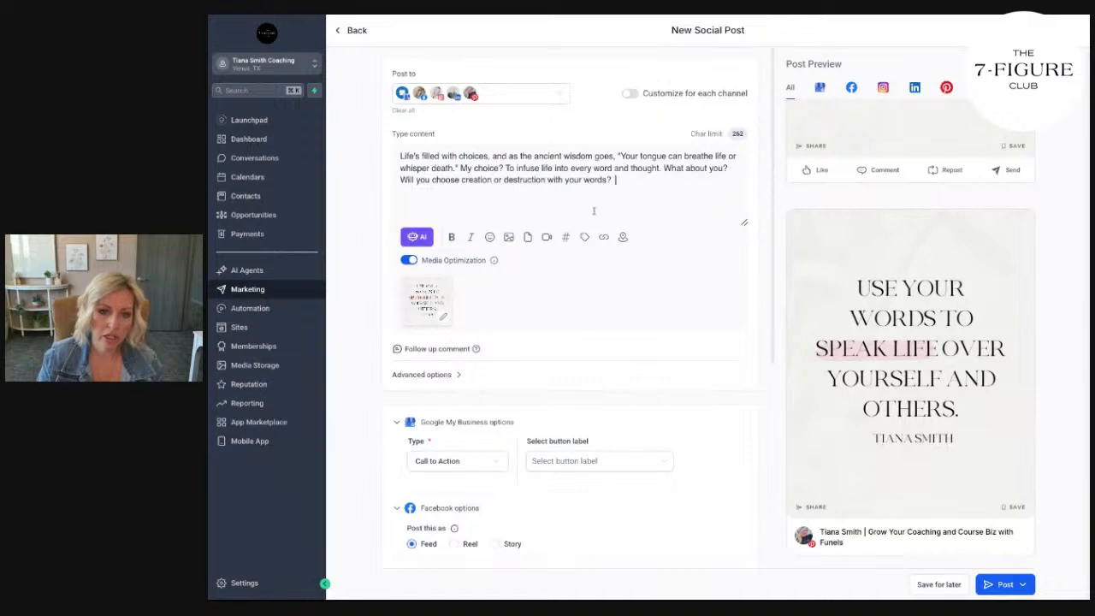
{"action": "left_click", "coordinate": [566, 236]}
{"action": "left_click", "coordinate": [571, 246]}
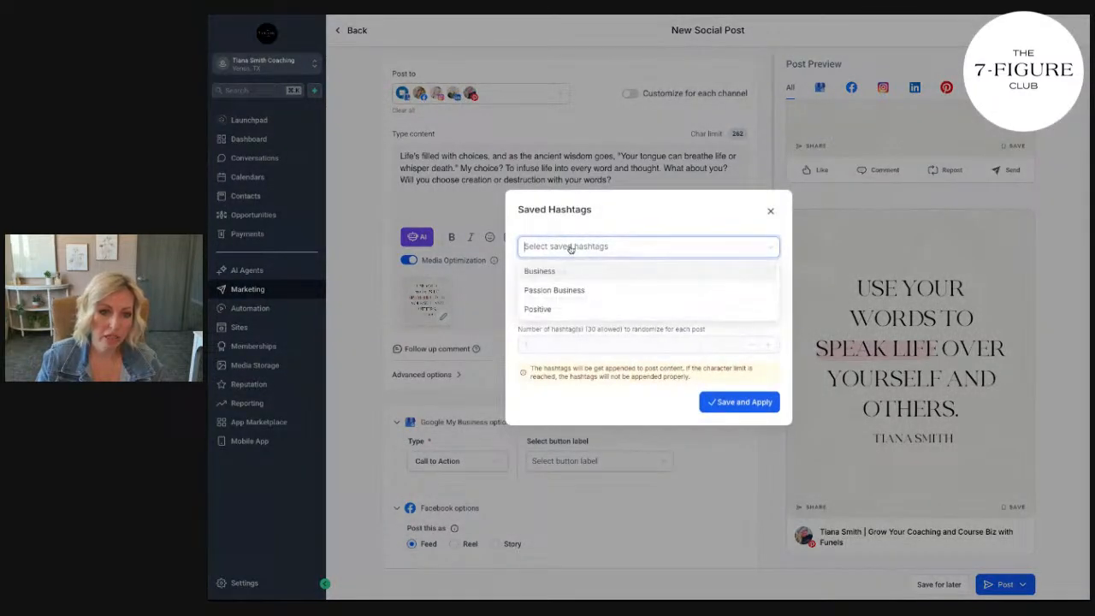
{"action": "left_click", "coordinate": [563, 271]}
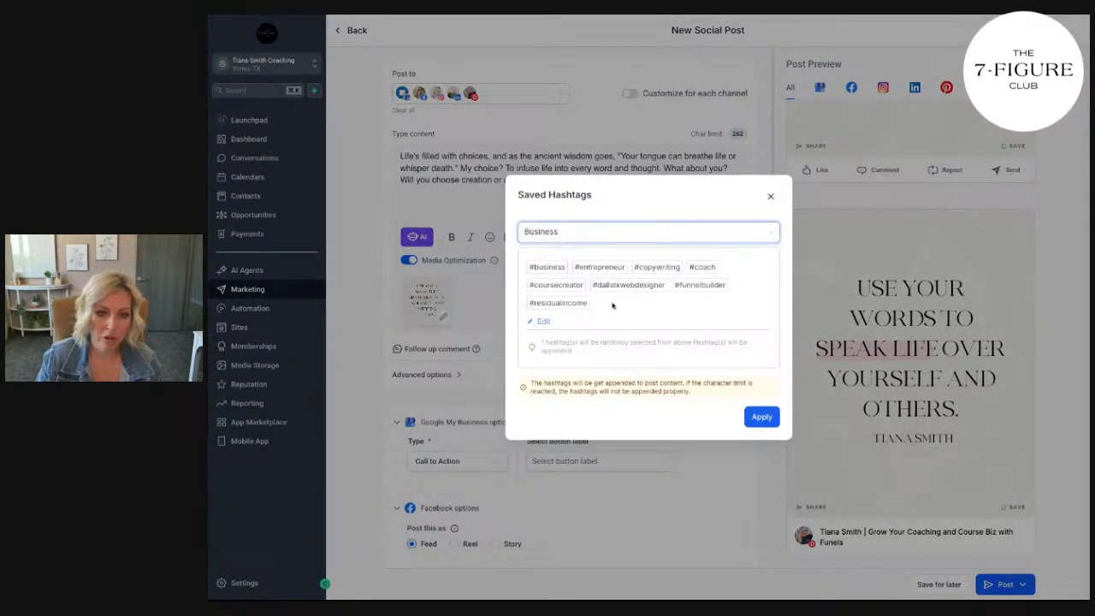
{"action": "left_click", "coordinate": [766, 428]}
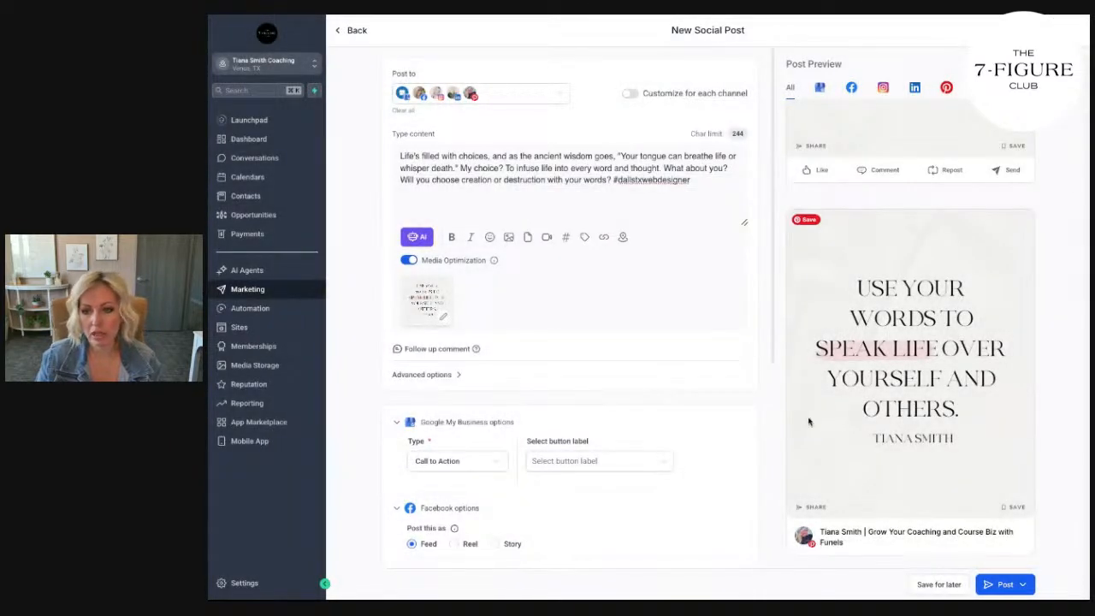
{"action": "scroll", "coordinate": [941, 439], "scroll_direction": "up", "scroll_amount": 14}
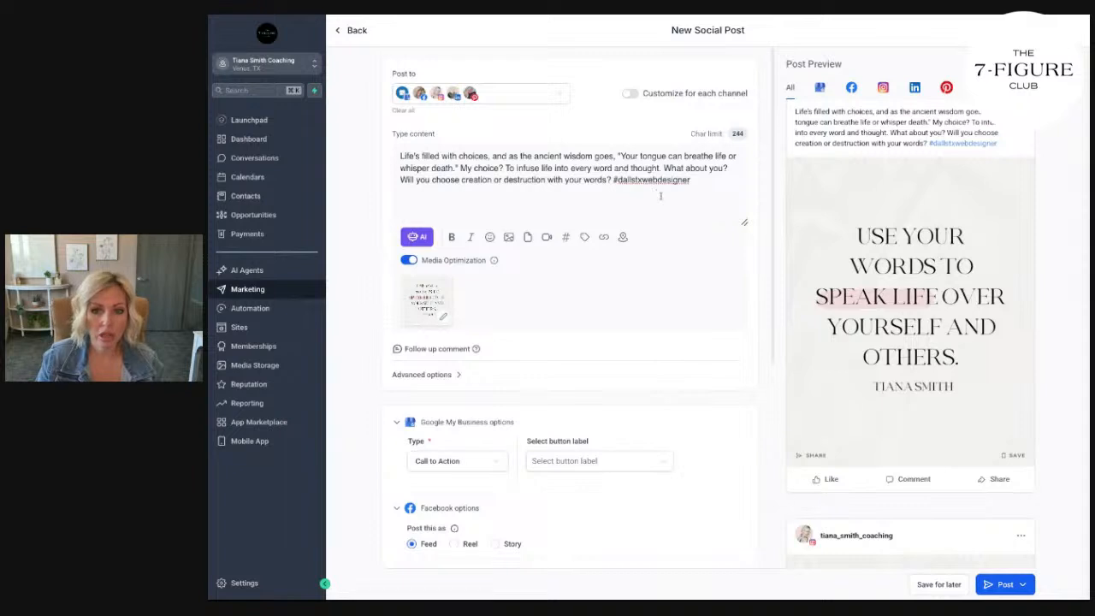
{"action": "scroll", "coordinate": [694, 272], "scroll_direction": "down", "scroll_amount": 5}
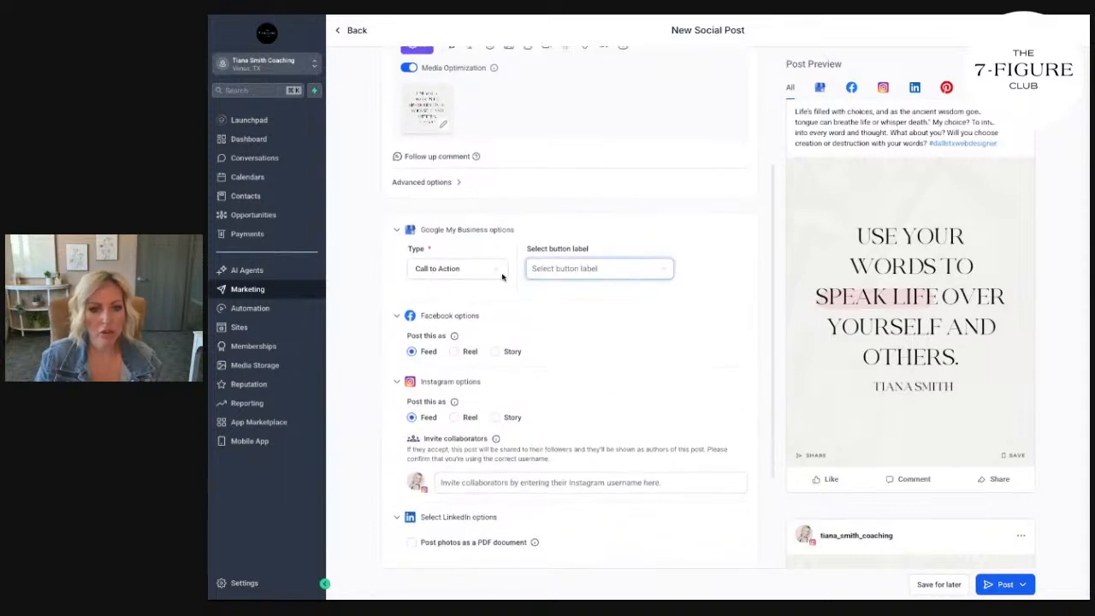
{"action": "left_click", "coordinate": [572, 269]}
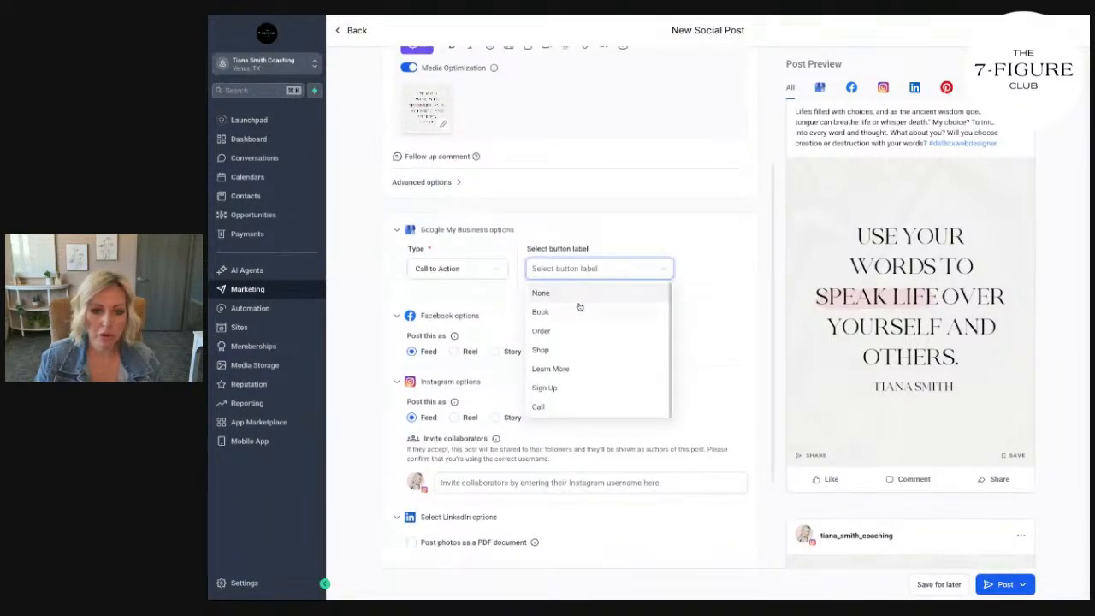
{"action": "left_click", "coordinate": [573, 387]}
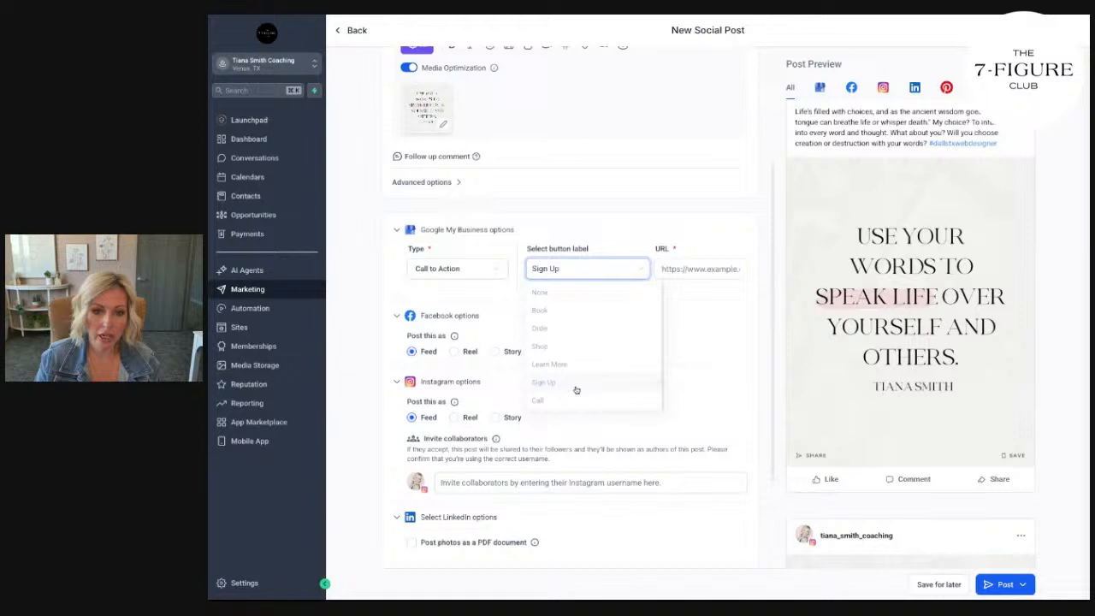
{"action": "left_click", "coordinate": [683, 269]}
{"action": "type", "text": "http://www."}
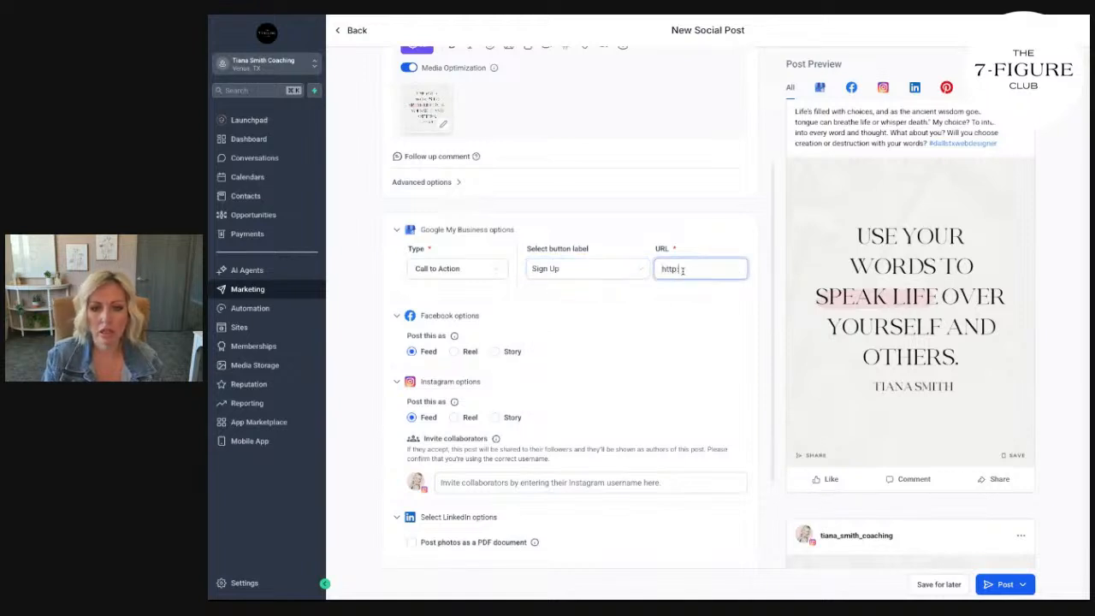
{"action": "type", "text": "tianasmit"}
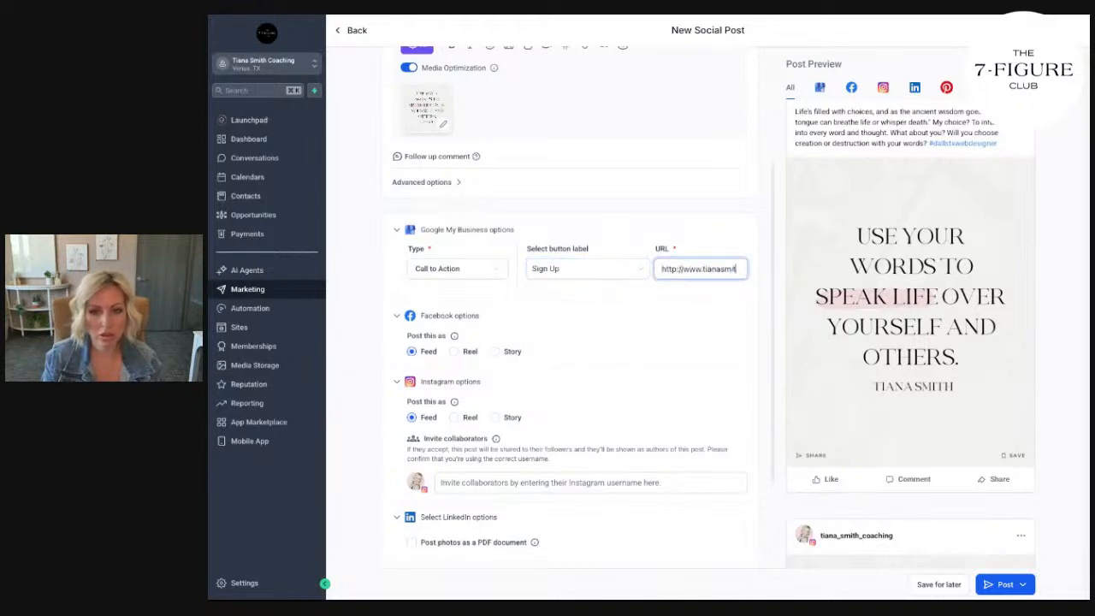
{"action": "type", "text": "hco"}
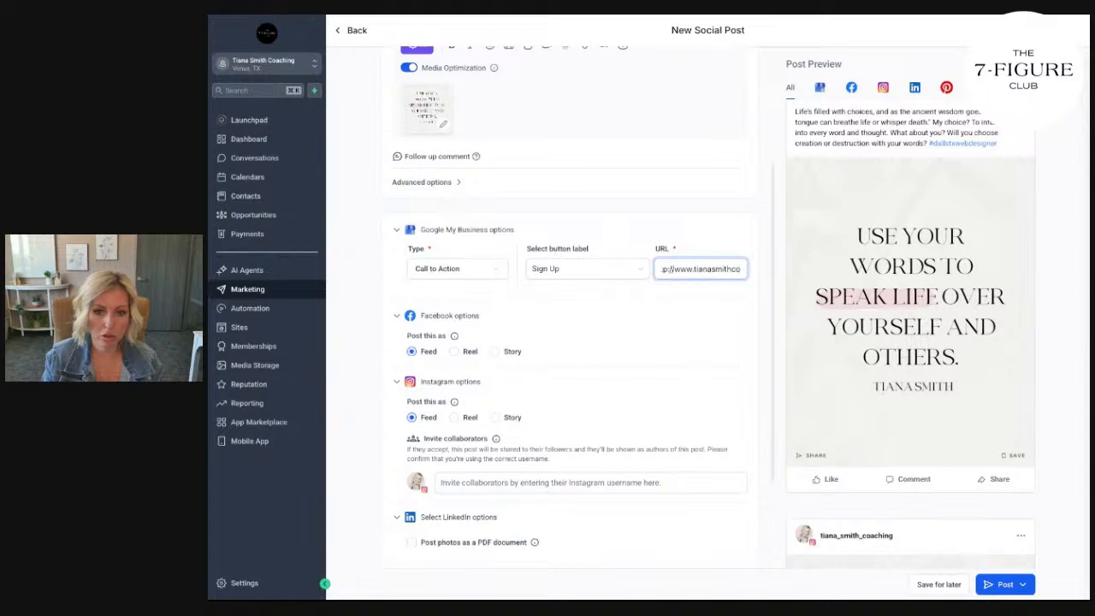
{"action": "type", "text": "aching."}
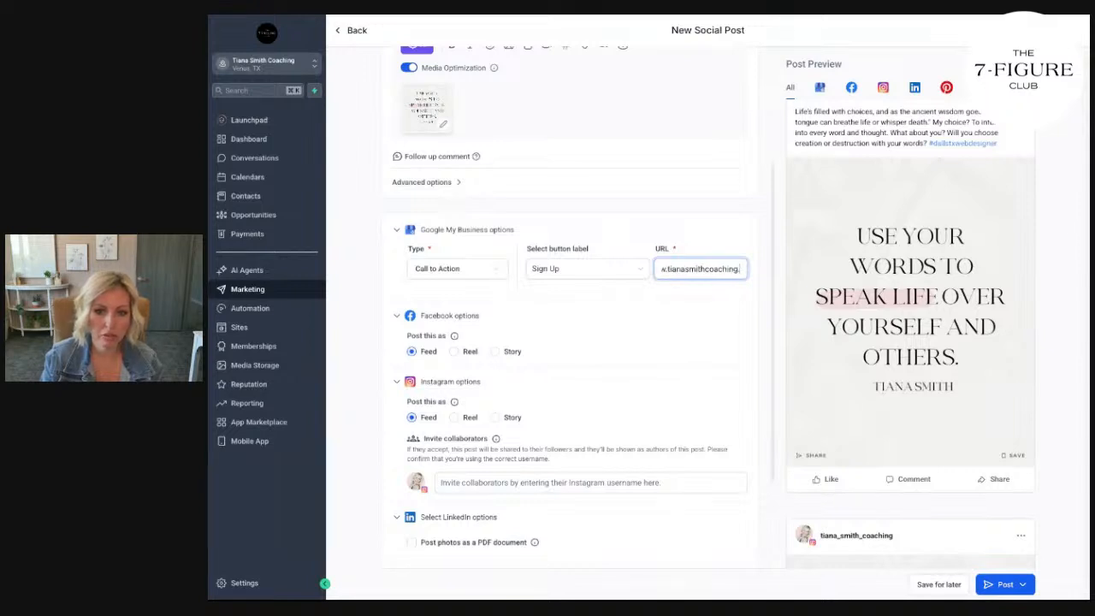
{"action": "type", "text": "com/apply"}
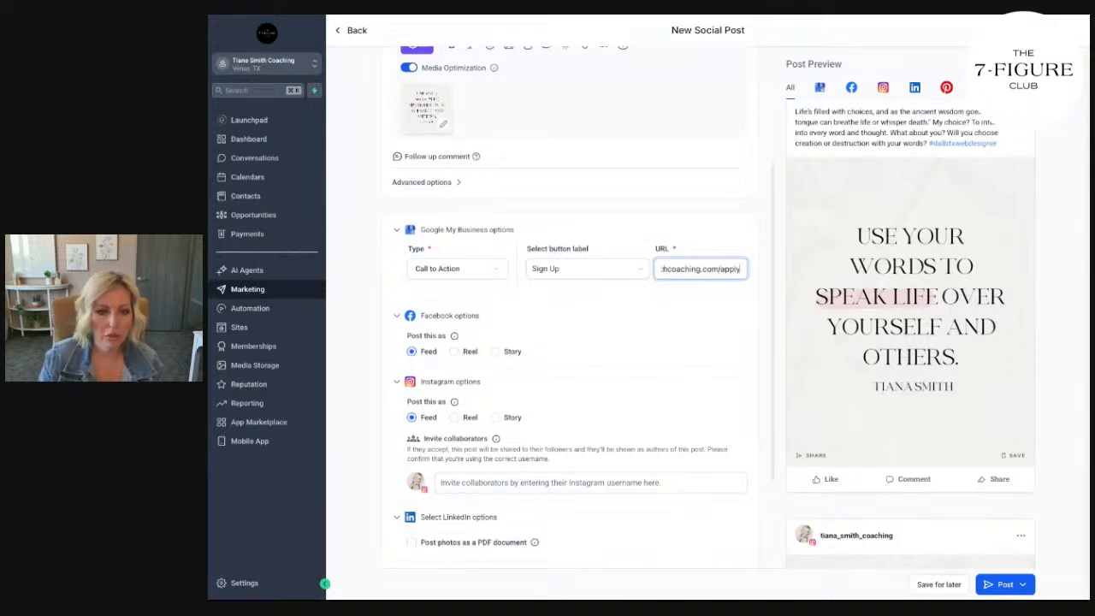
Enter the Pinterest title "Positive Daily Affirmations to Speak Life Over Yourself"
{"action": "scroll", "coordinate": [666, 315], "scroll_direction": "down", "scroll_amount": 1}
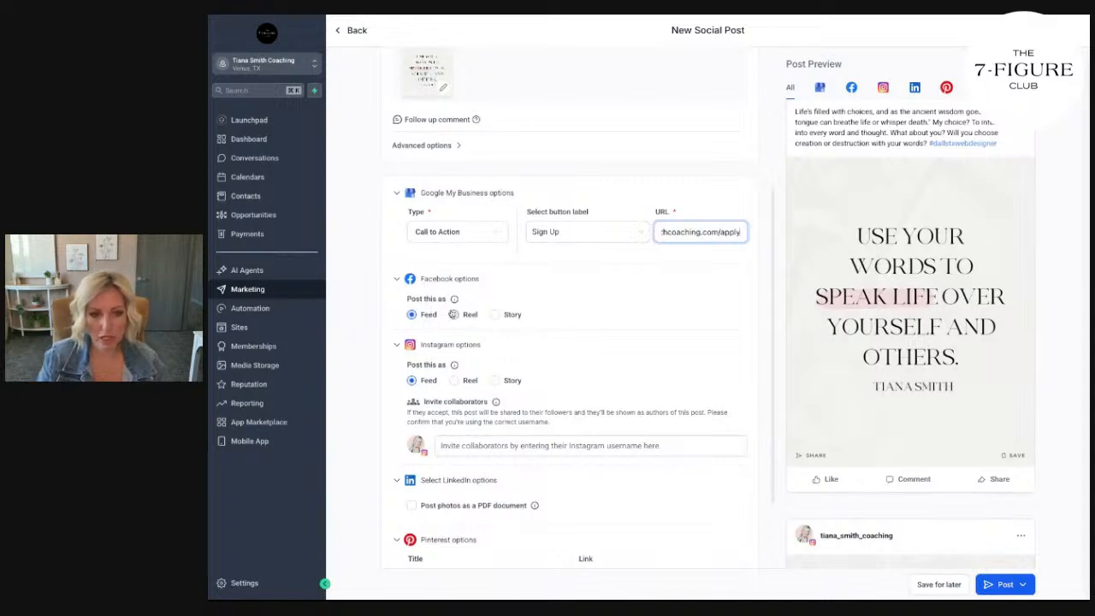
{"action": "scroll", "coordinate": [565, 333], "scroll_direction": "down", "scroll_amount": 3}
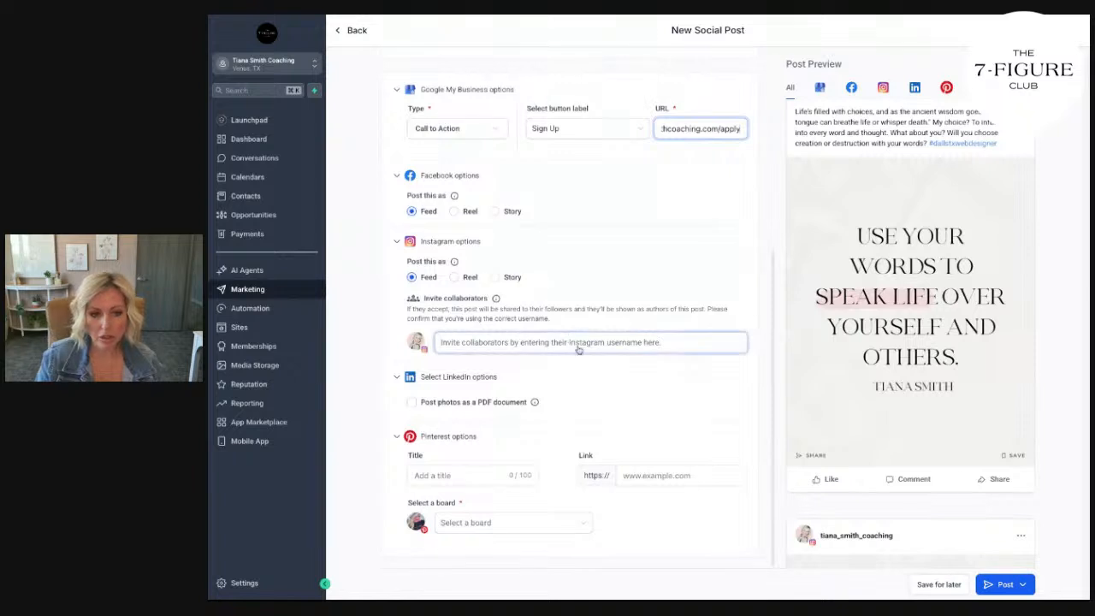
{"action": "left_click", "coordinate": [479, 476]}
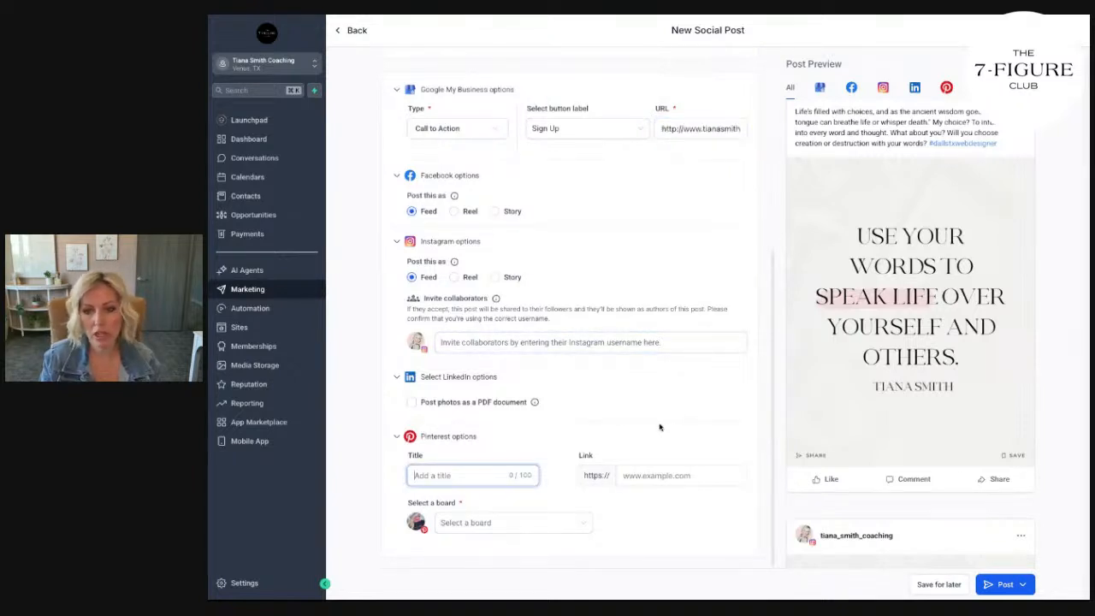
{"action": "type", "text": "Posi"}
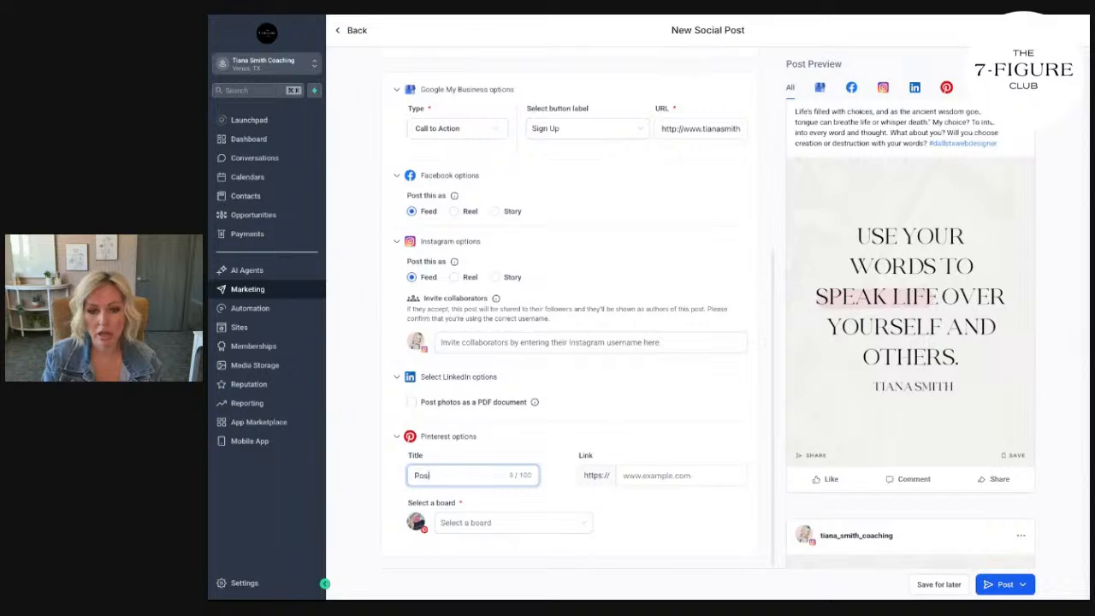
{"action": "type", "text": "tive Daily Affirmations"}
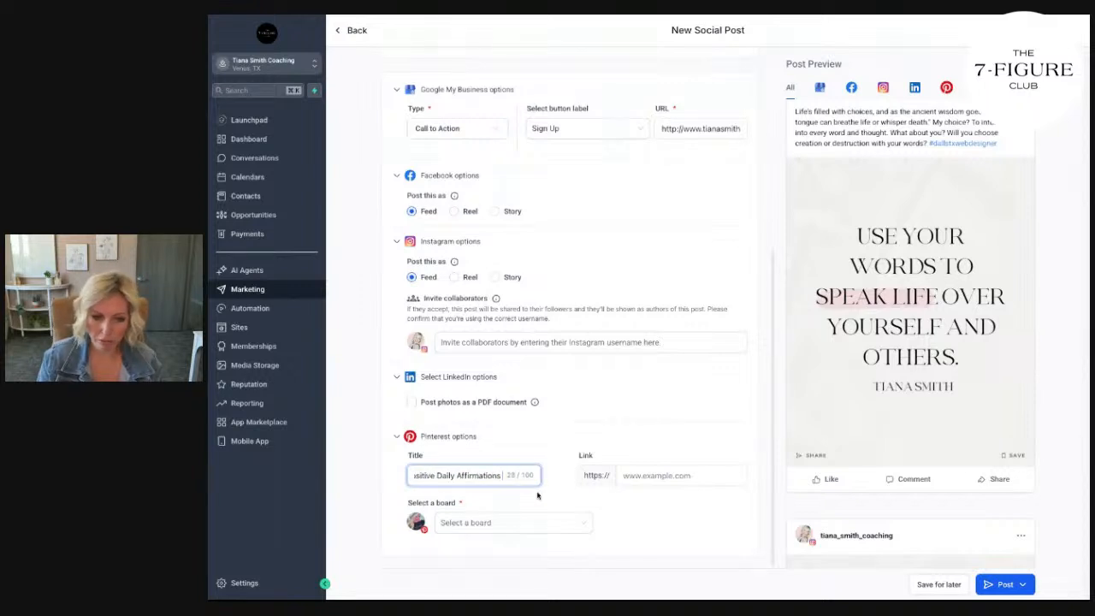
{"action": "key", "text": "BackSpace"}
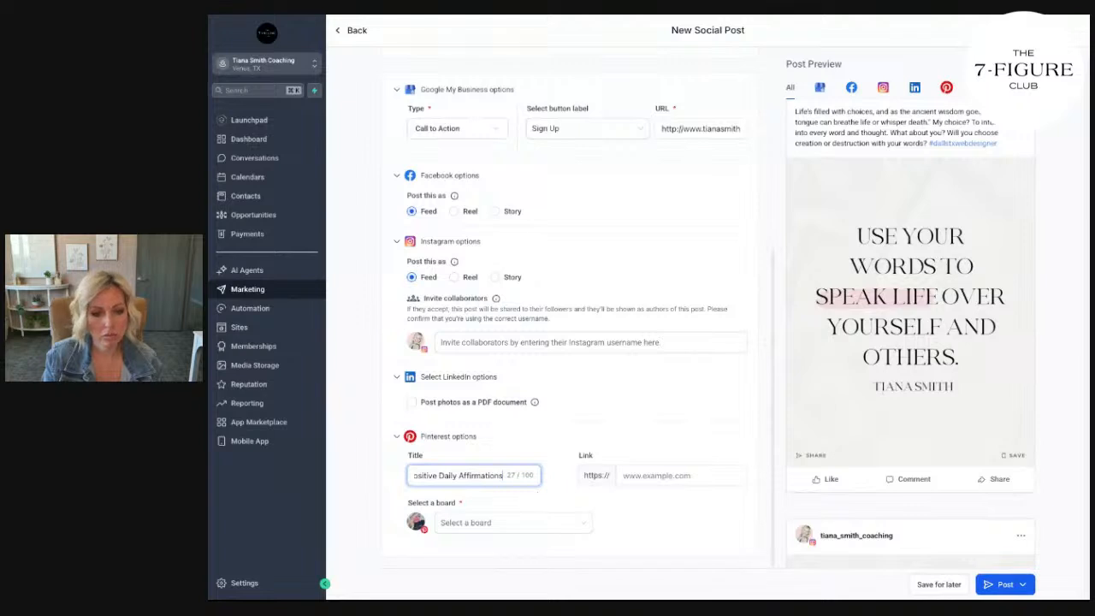
{"action": "type", "text": "to Speak Life"}
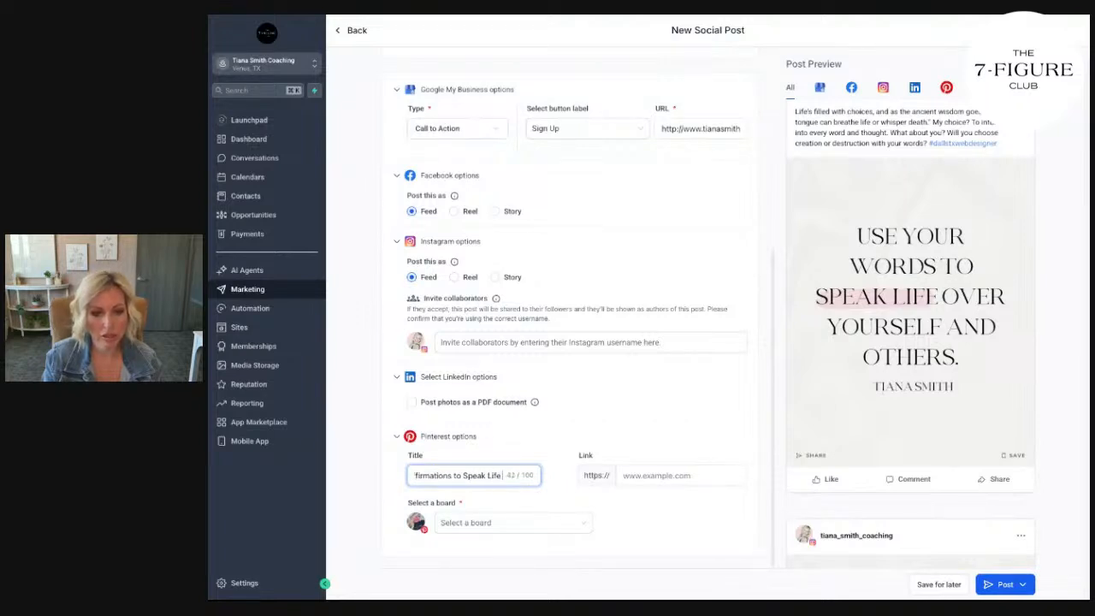
{"action": "type", "text": " Over Yourself"}
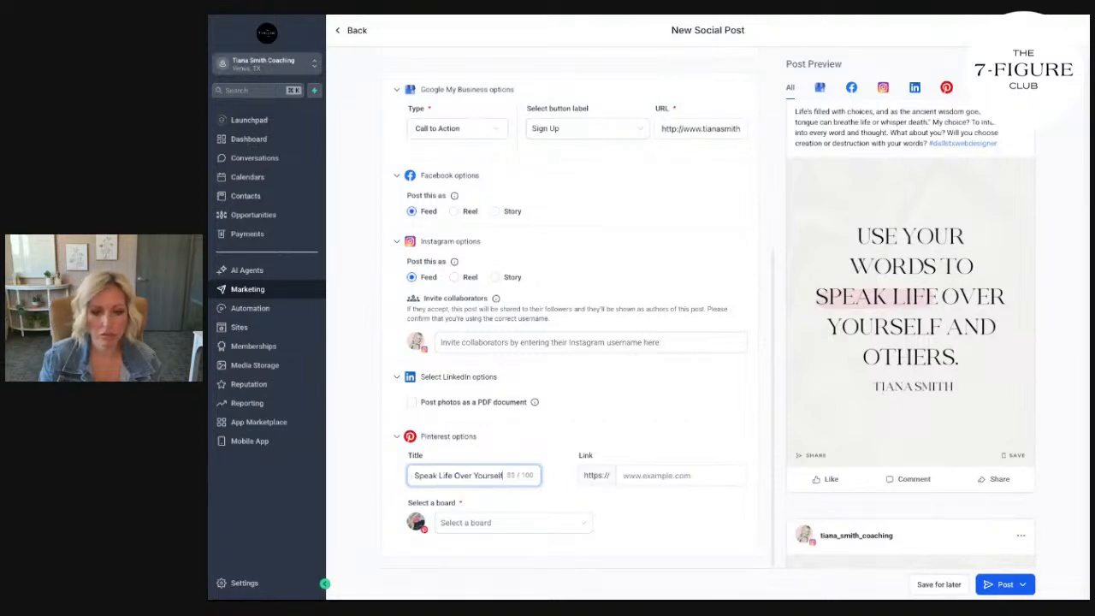
{"action": "left_click", "coordinate": [694, 477]}
{"action": "type", "text": "www.tianasm"}
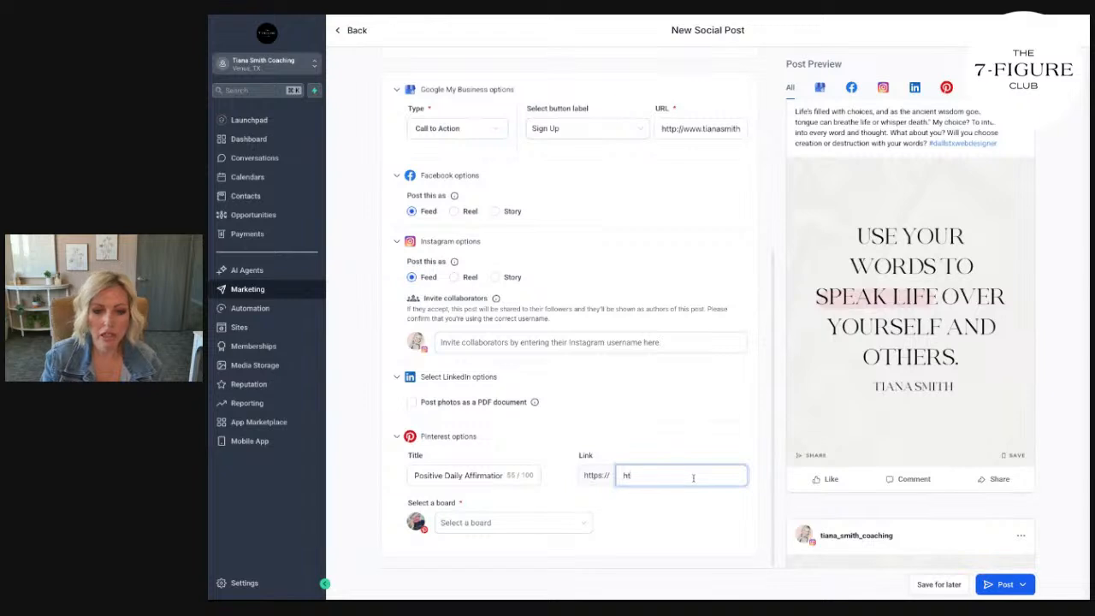
{"action": "type", "text": "ithc"}
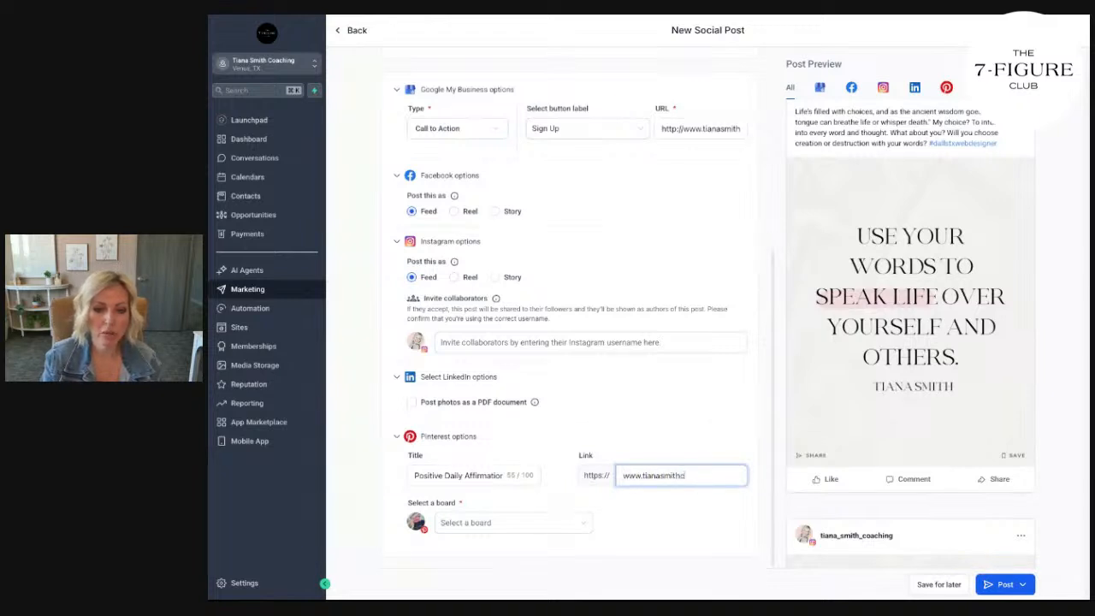
{"action": "type", "text": "oaching.com/apply"}
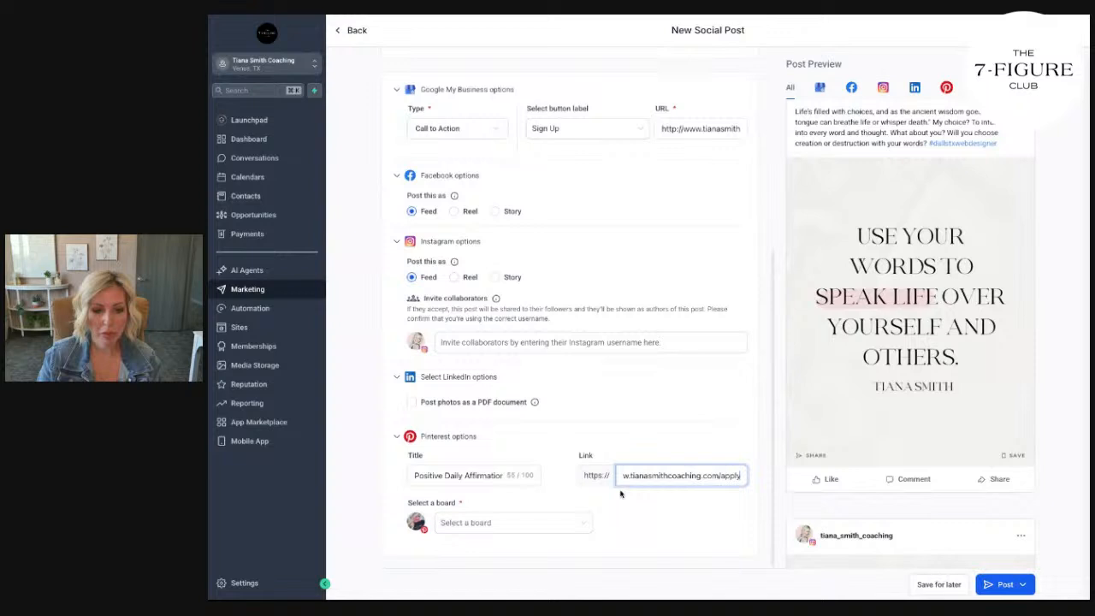
{"action": "left_click", "coordinate": [475, 522]}
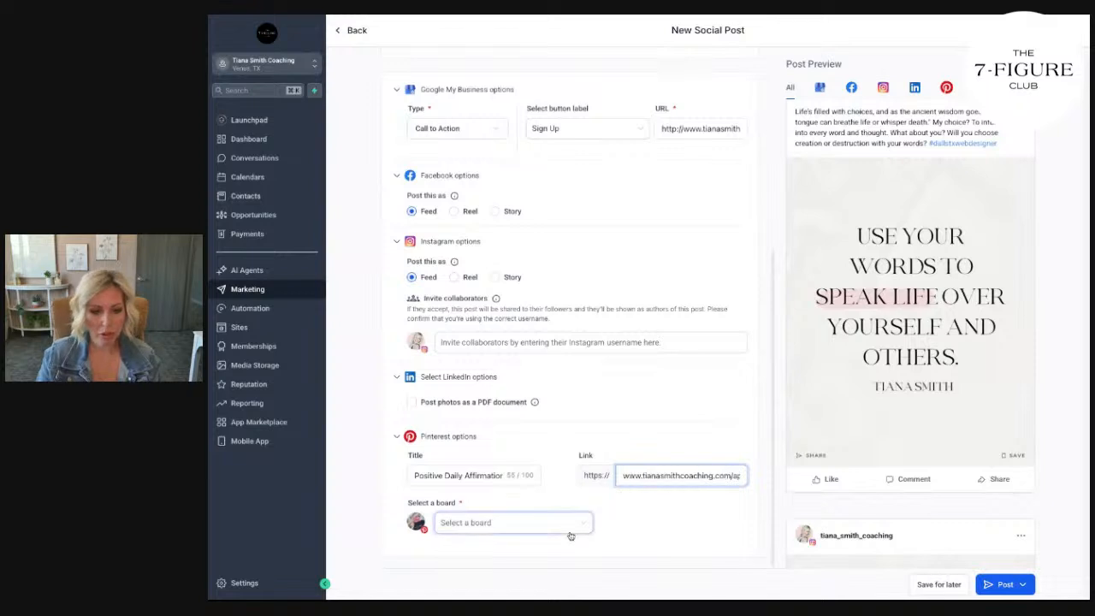
{"action": "left_click", "coordinate": [483, 419]}
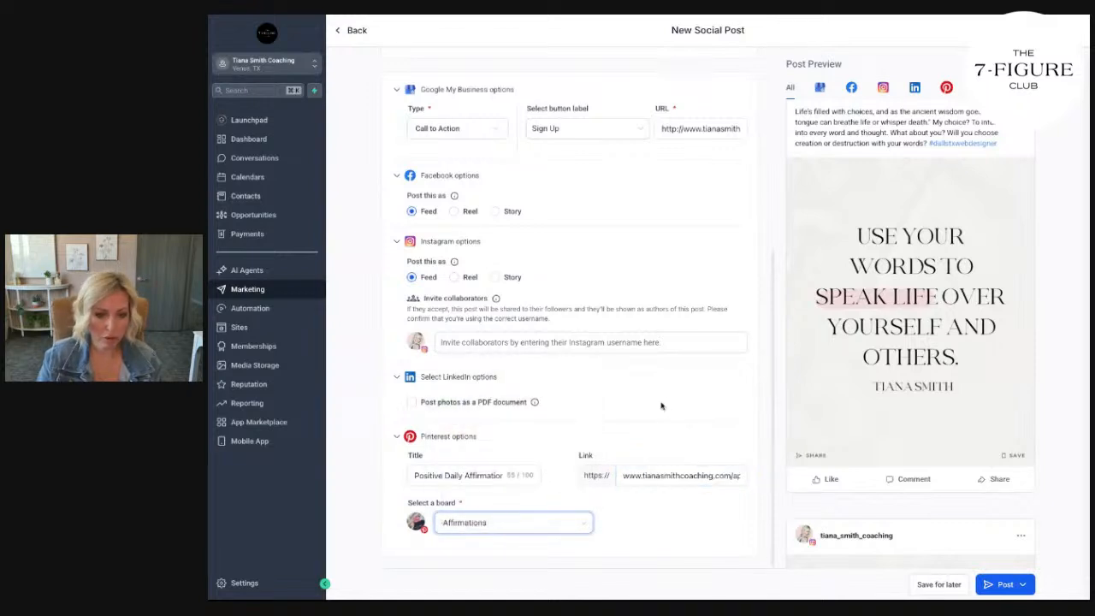
{"action": "left_click", "coordinate": [723, 470]}
Review the channel previews, and copy the entire caption including its hashtag
{"action": "scroll", "coordinate": [681, 444], "scroll_direction": "up", "scroll_amount": 4}
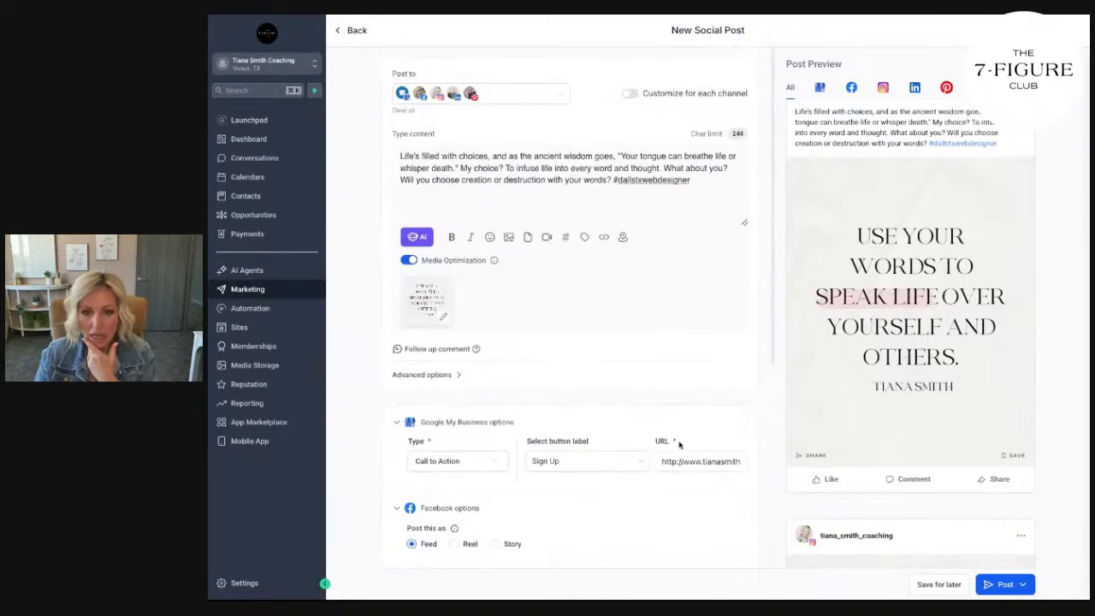
{"action": "scroll", "coordinate": [650, 391], "scroll_direction": "down", "scroll_amount": 4}
{"action": "scroll", "coordinate": [892, 310], "scroll_direction": "down", "scroll_amount": 8}
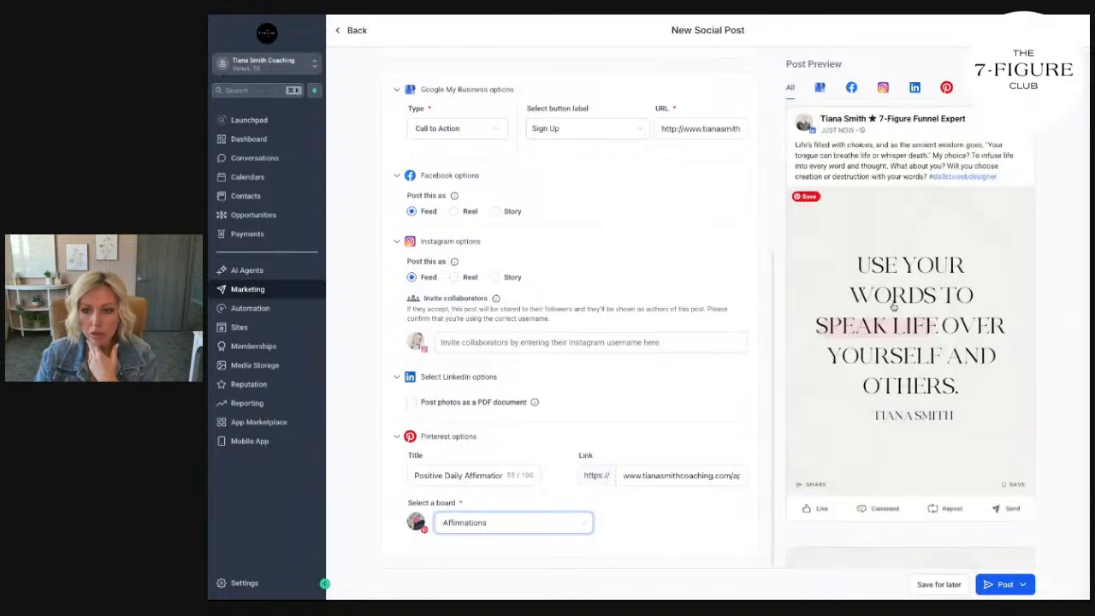
{"action": "scroll", "coordinate": [663, 323], "scroll_direction": "up", "scroll_amount": 4}
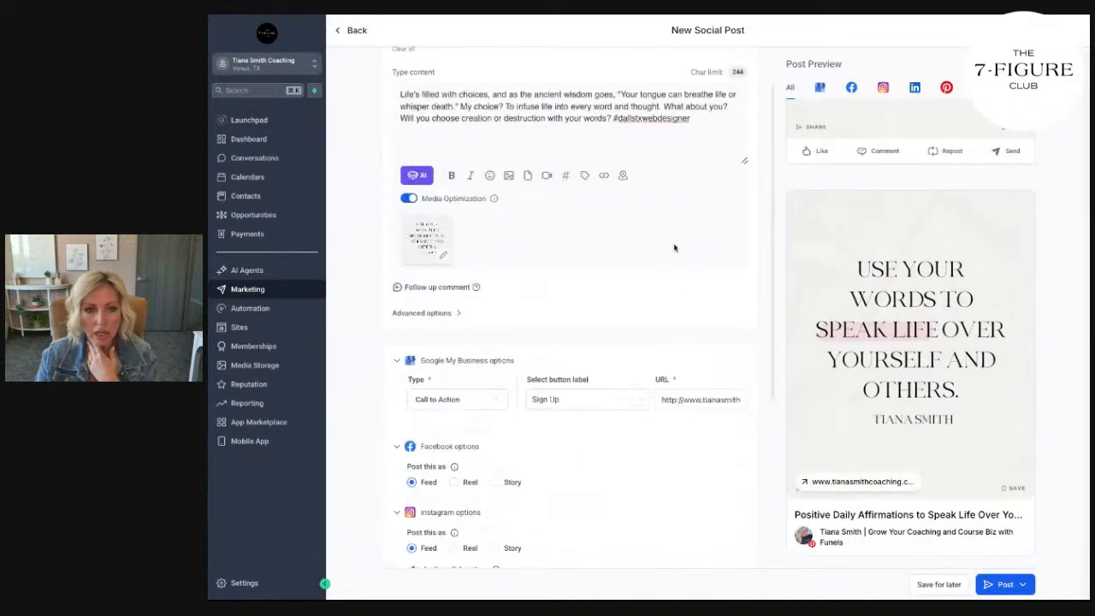
{"action": "triple_click", "coordinate": [568, 170]}
{"action": "key", "text": "ctrl+c"}
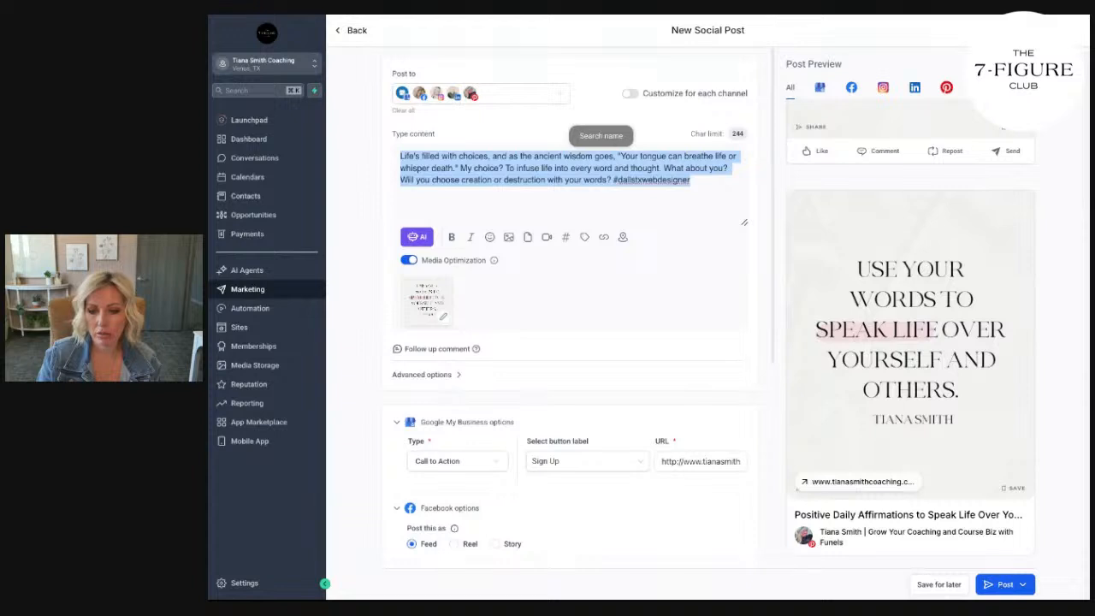
Publish the social post immediately to all selected accounts
{"action": "left_click", "coordinate": [1023, 585]}
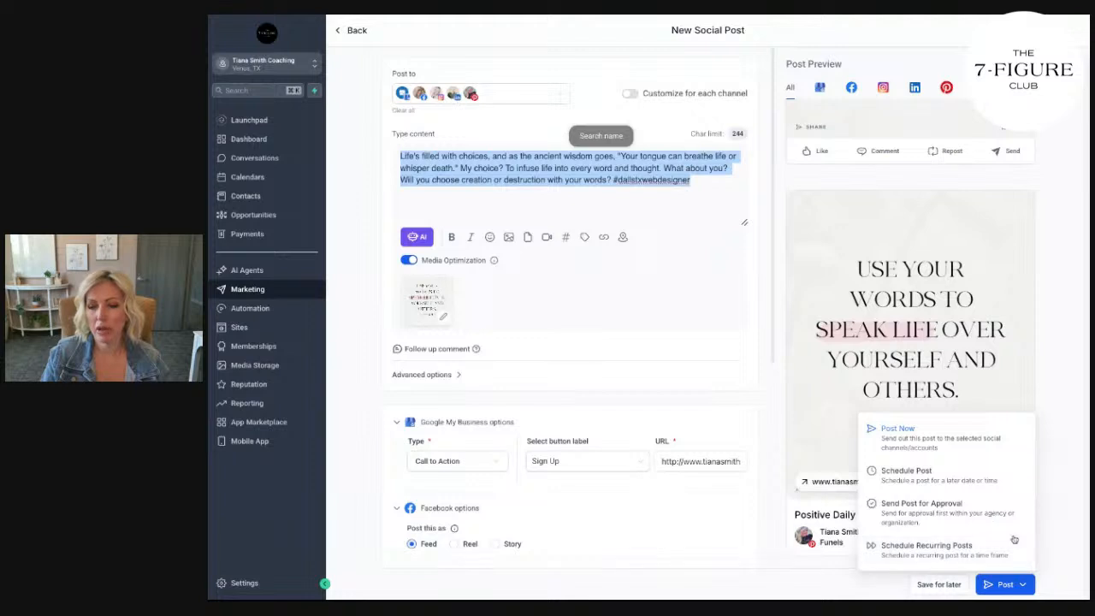
{"action": "left_click", "coordinate": [1052, 490]}
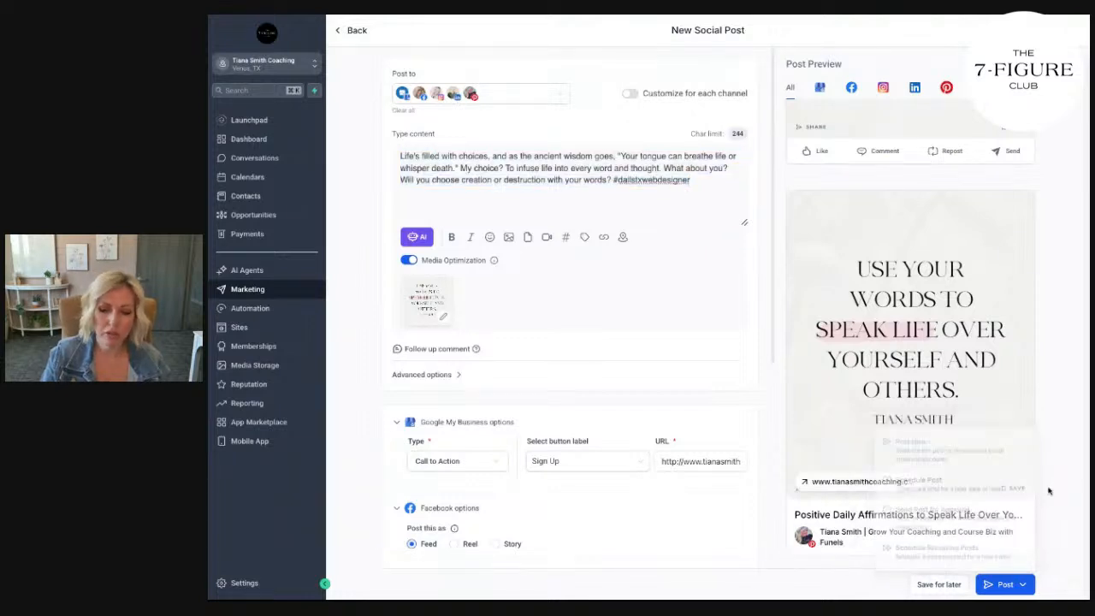
{"action": "left_click", "coordinate": [1007, 593]}
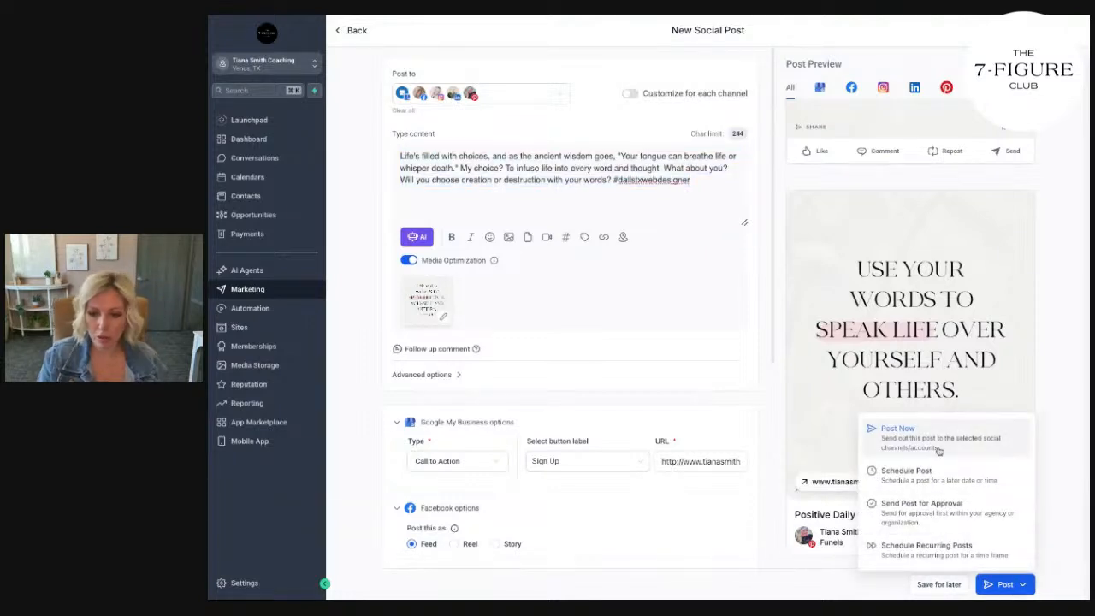
{"action": "left_click", "coordinate": [898, 431]}
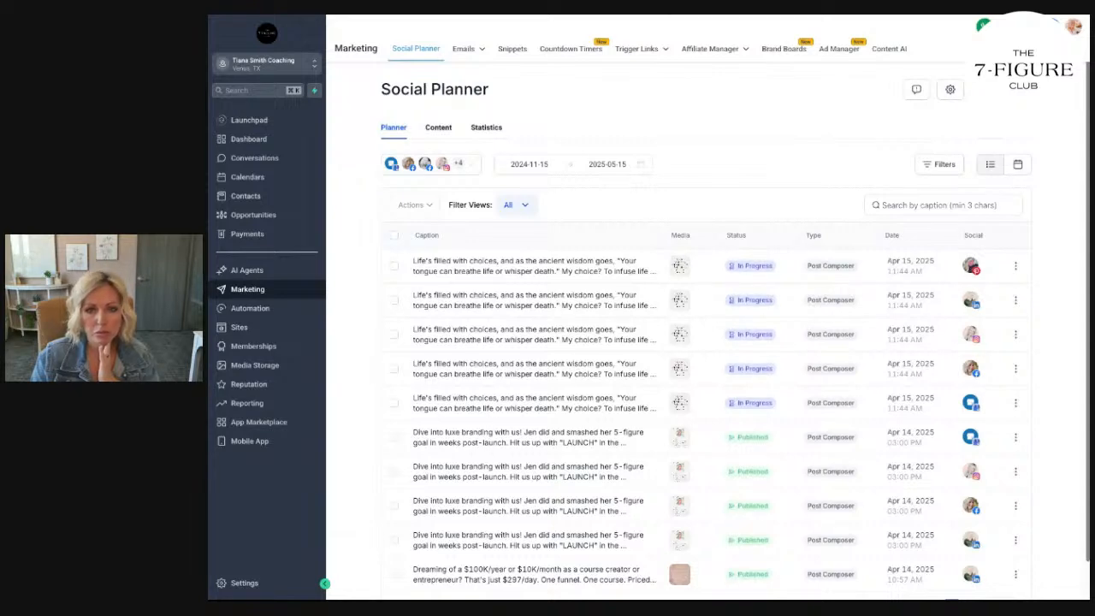
Switch to Instagram and examine the newly published quote post and its caption on the profile
{"action": "key", "text": "ctrl+Tab"}
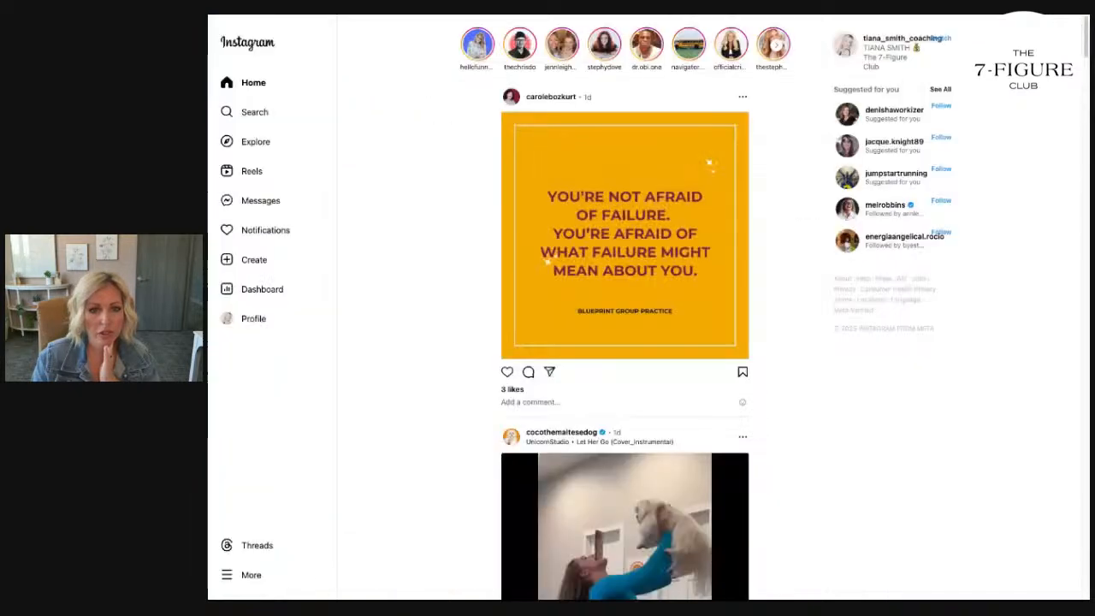
{"action": "left_click", "coordinate": [278, 318]}
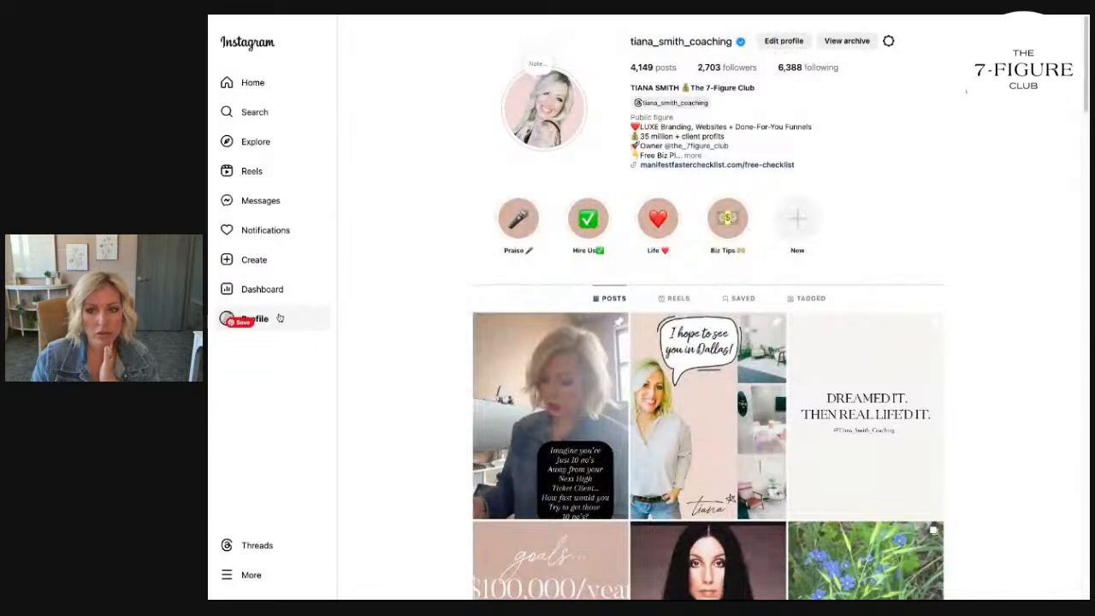
{"action": "scroll", "coordinate": [349, 399], "scroll_direction": "down", "scroll_amount": 3}
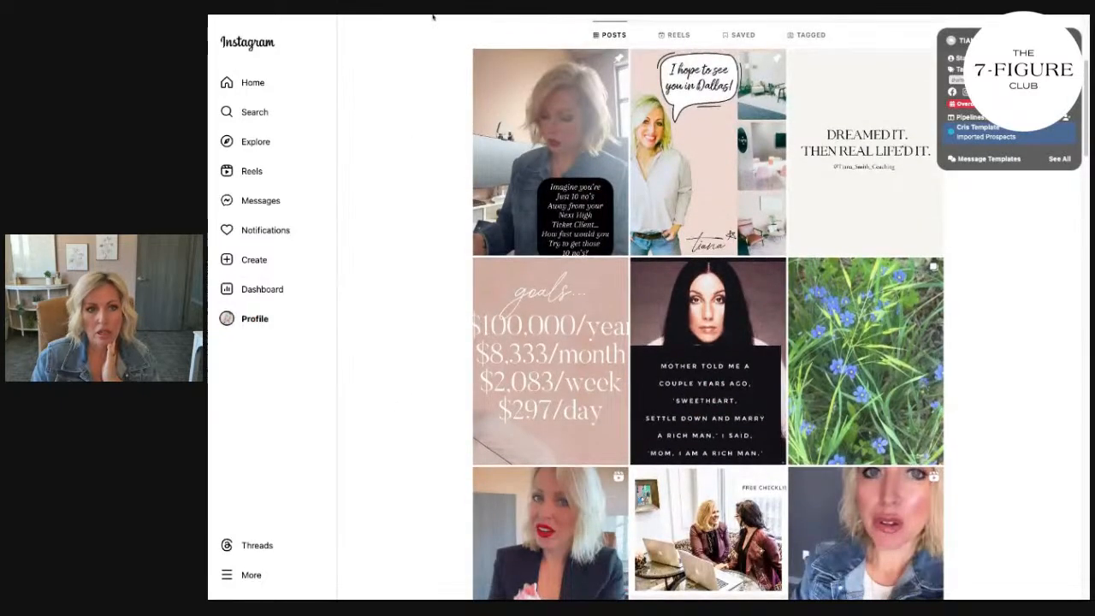
{"action": "left_click", "coordinate": [433, 17]}
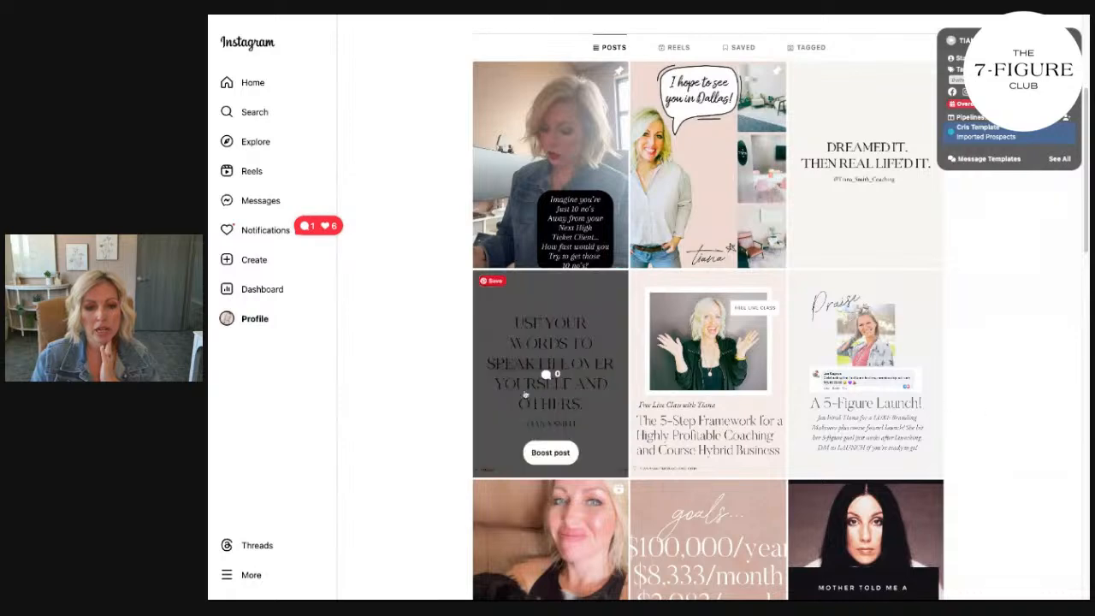
{"action": "left_click", "coordinate": [580, 342]}
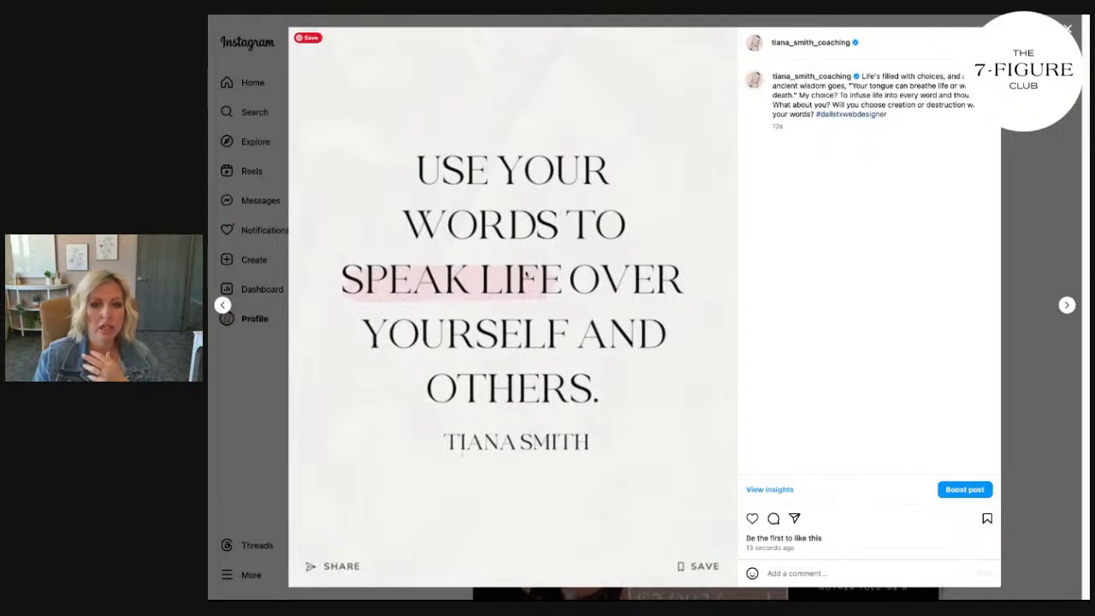
{"action": "left_click", "coordinate": [1022, 244]}
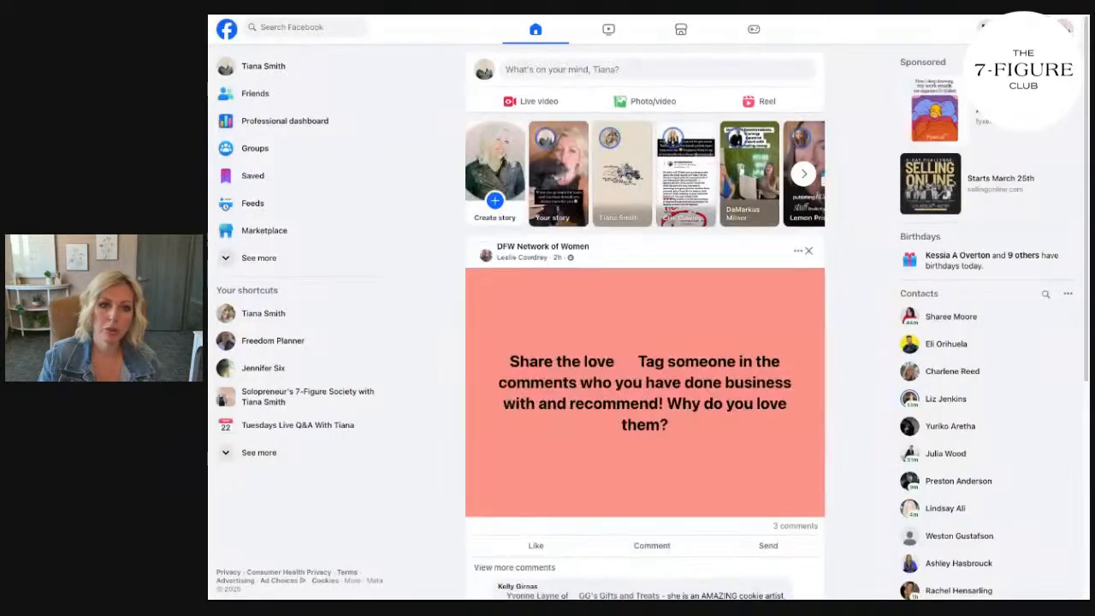
Start a new Facebook post with the copied caption and delete the hashtag #dallstxwebdesigner from it
{"action": "left_click", "coordinate": [591, 70]}
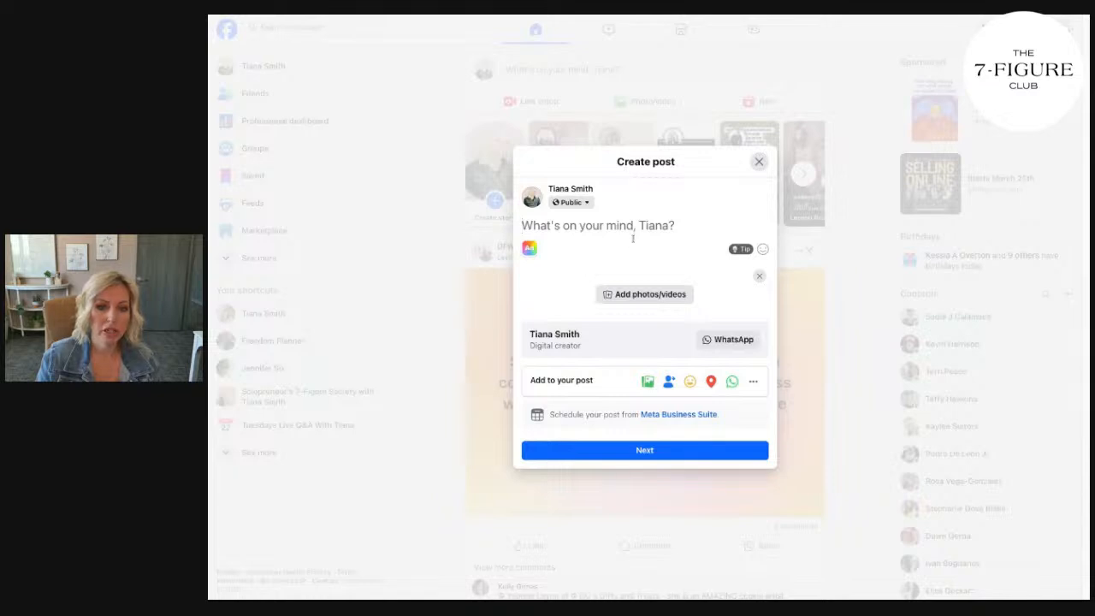
{"action": "key", "text": "ctrl+v"}
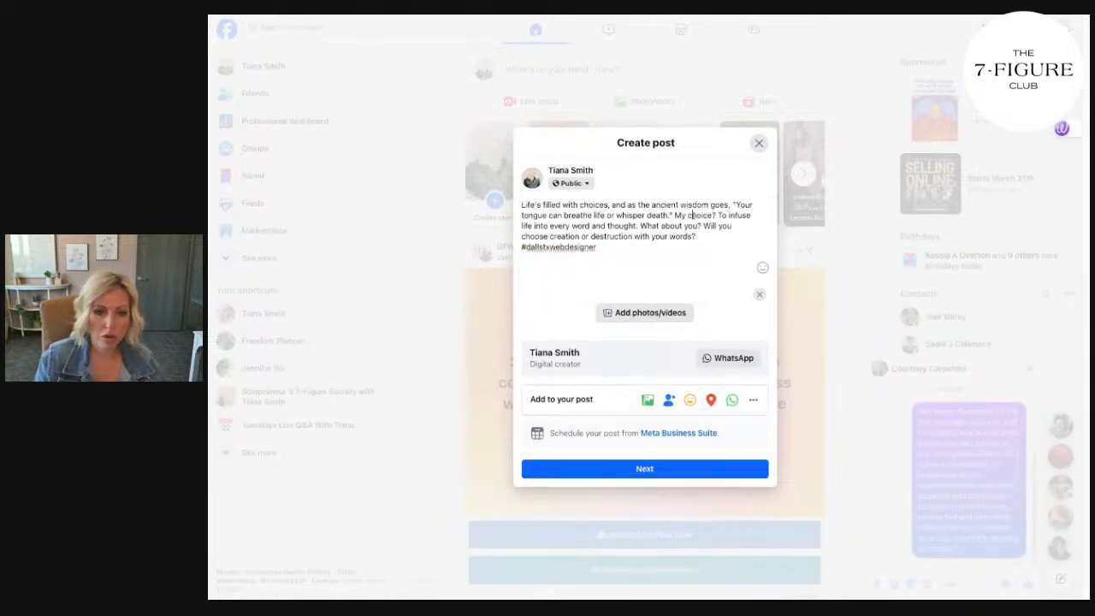
{"action": "triple_click", "coordinate": [676, 252]}
{"action": "left_click", "coordinate": [524, 246]}
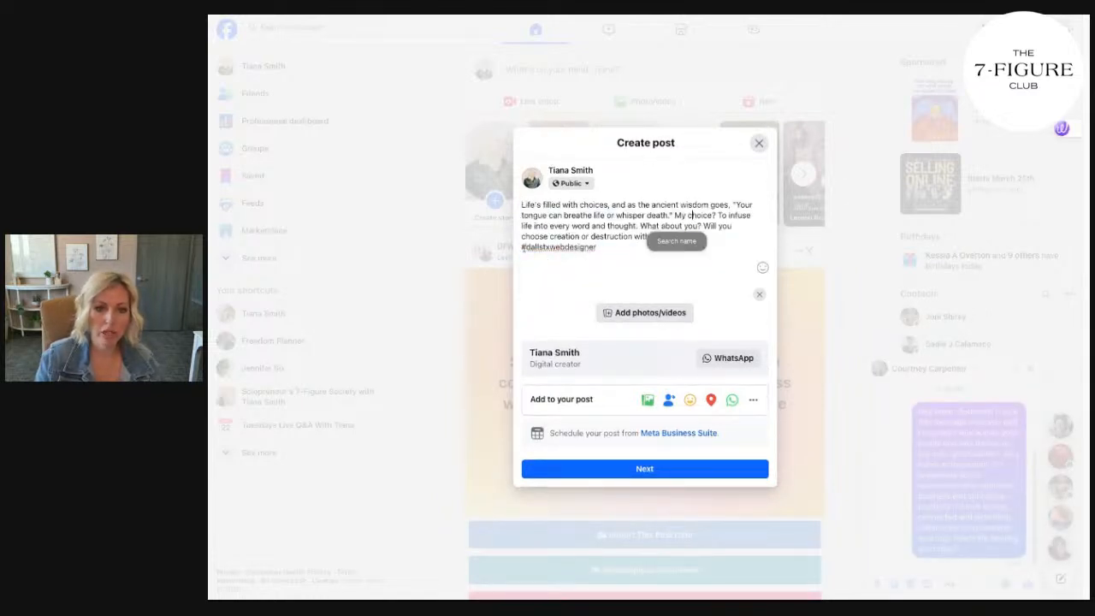
{"action": "left_click_drag", "start_coordinate": [523, 249], "coordinate": [599, 248]}
{"action": "key", "text": "BackSpace"}
{"action": "key", "text": "BackSpace"}
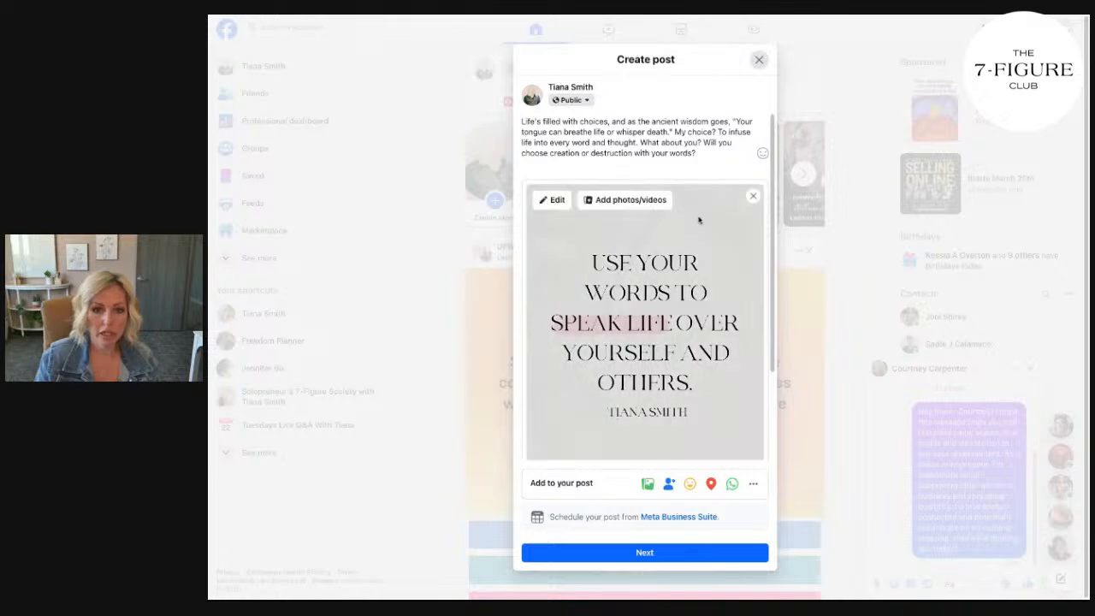
Attach the quote graphic to the Facebook post and publish it with public visibility
{"action": "left_click", "coordinate": [688, 553]}
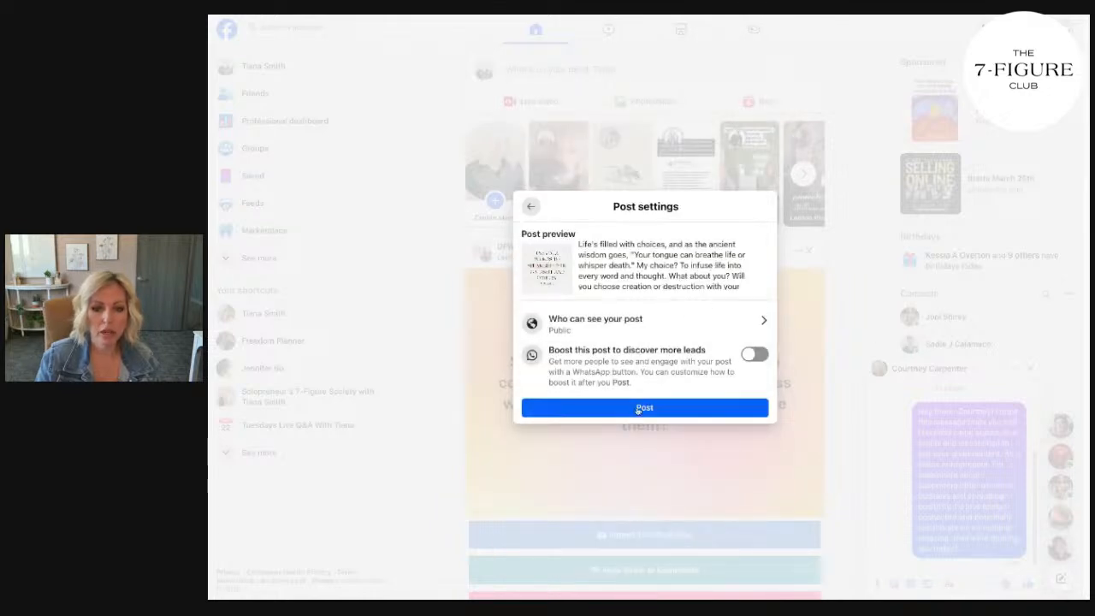
{"action": "left_click", "coordinate": [644, 406]}
Switch to the Canva content templates and open page 27, the Search design, from the page overview
{"action": "left_click", "coordinate": [1030, 369]}
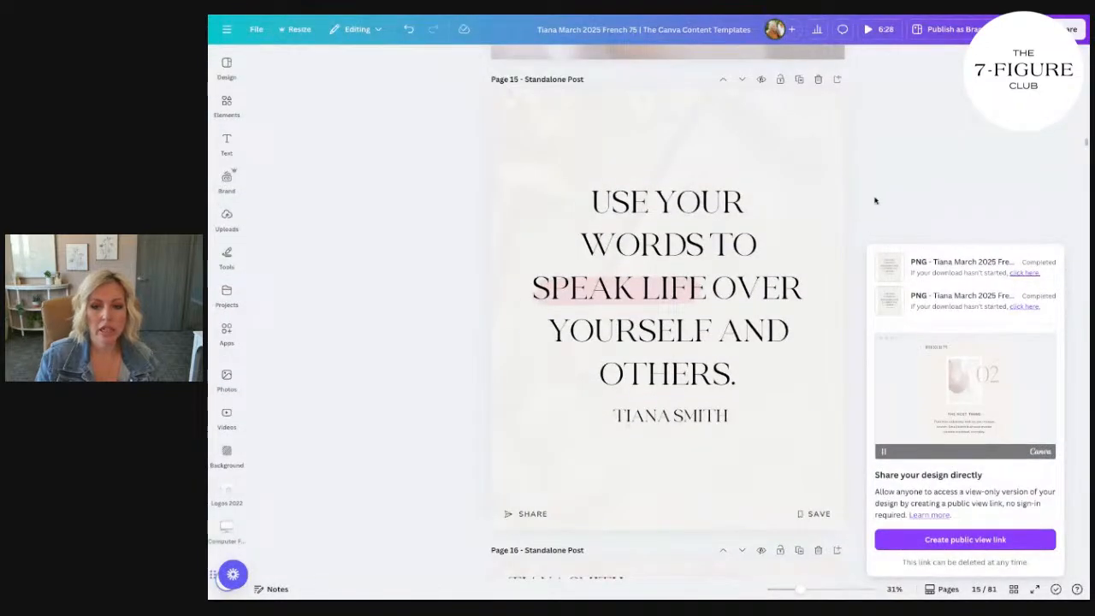
{"action": "left_click", "coordinate": [877, 203]}
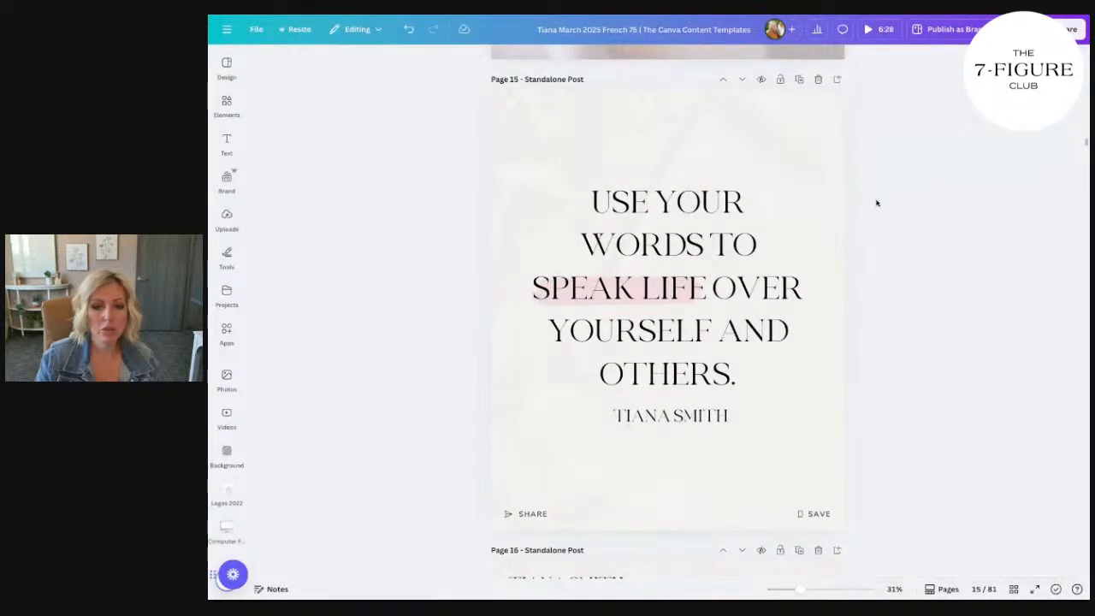
{"action": "scroll", "coordinate": [877, 203], "scroll_direction": "up", "scroll_amount": 3}
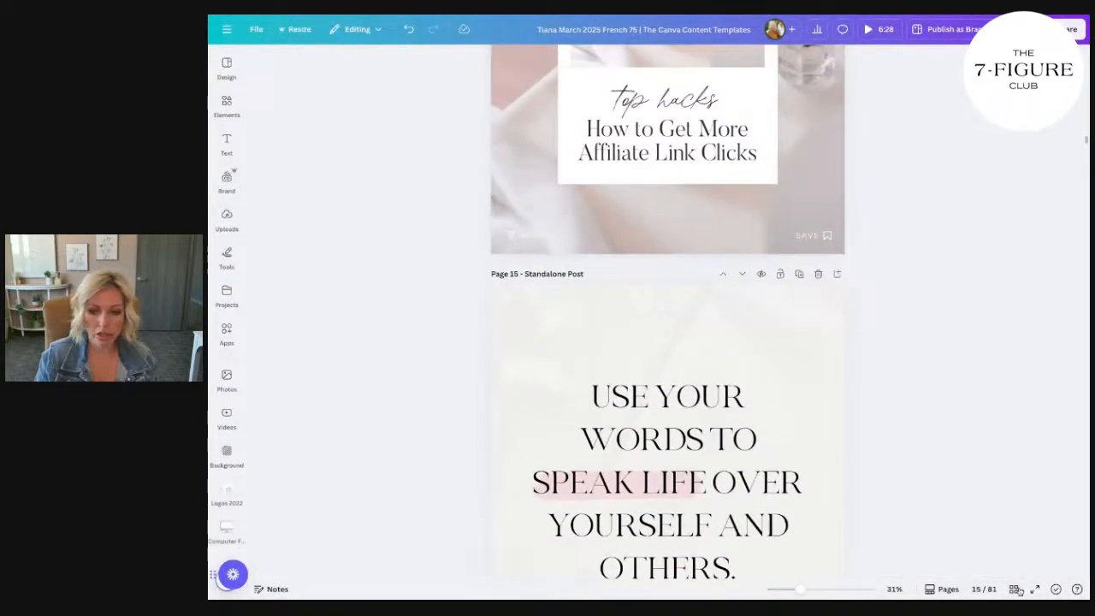
{"action": "left_click", "coordinate": [1015, 589]}
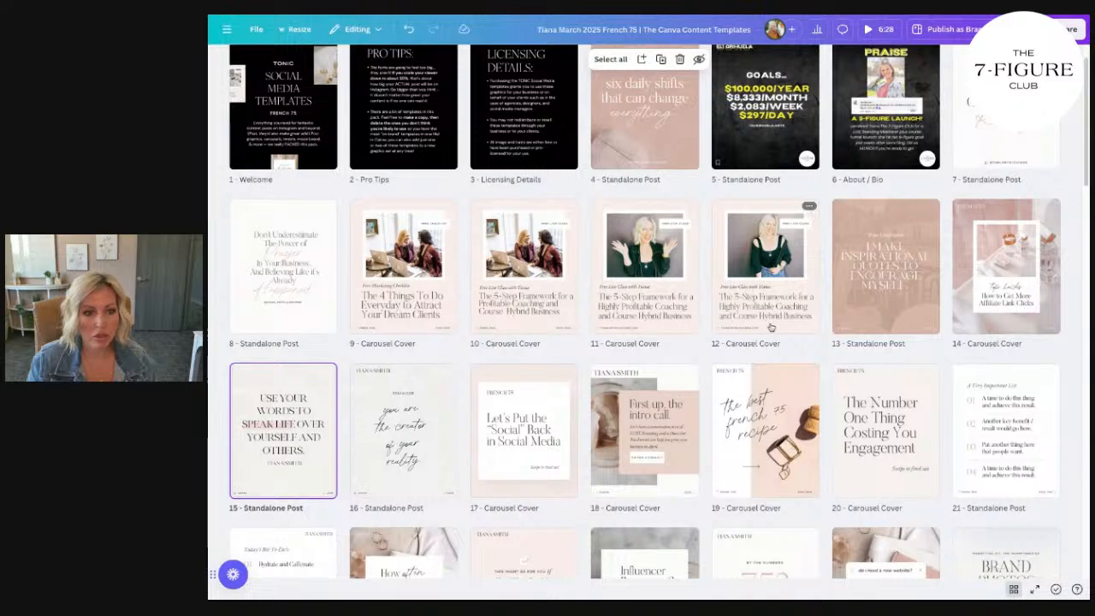
{"action": "scroll", "coordinate": [771, 328], "scroll_direction": "down", "scroll_amount": 1}
{"action": "scroll", "coordinate": [770, 328], "scroll_direction": "down", "scroll_amount": 4}
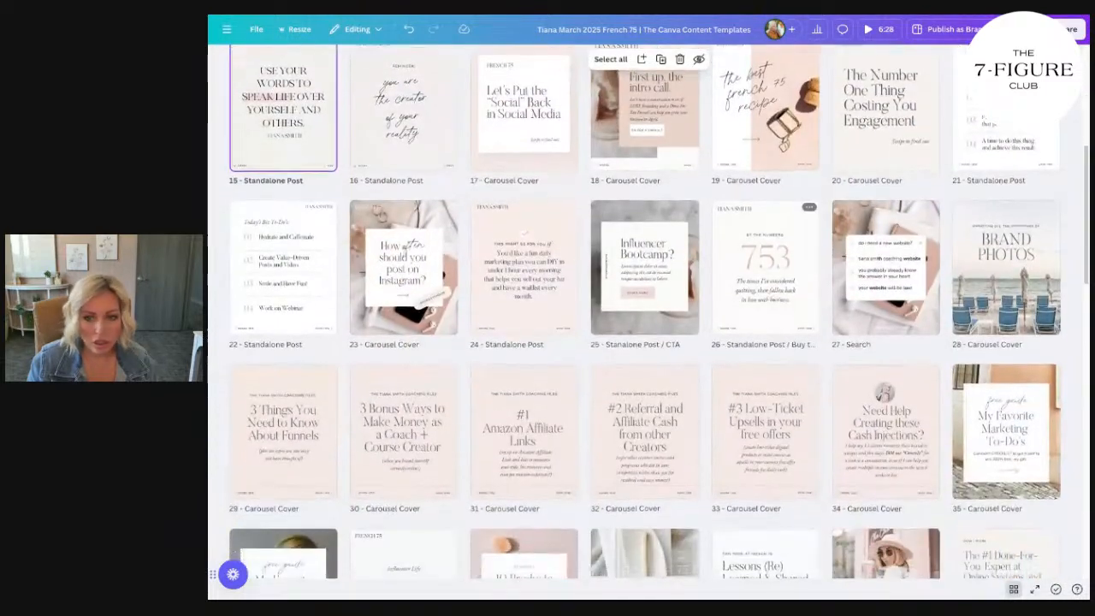
{"action": "left_click", "coordinate": [892, 275]}
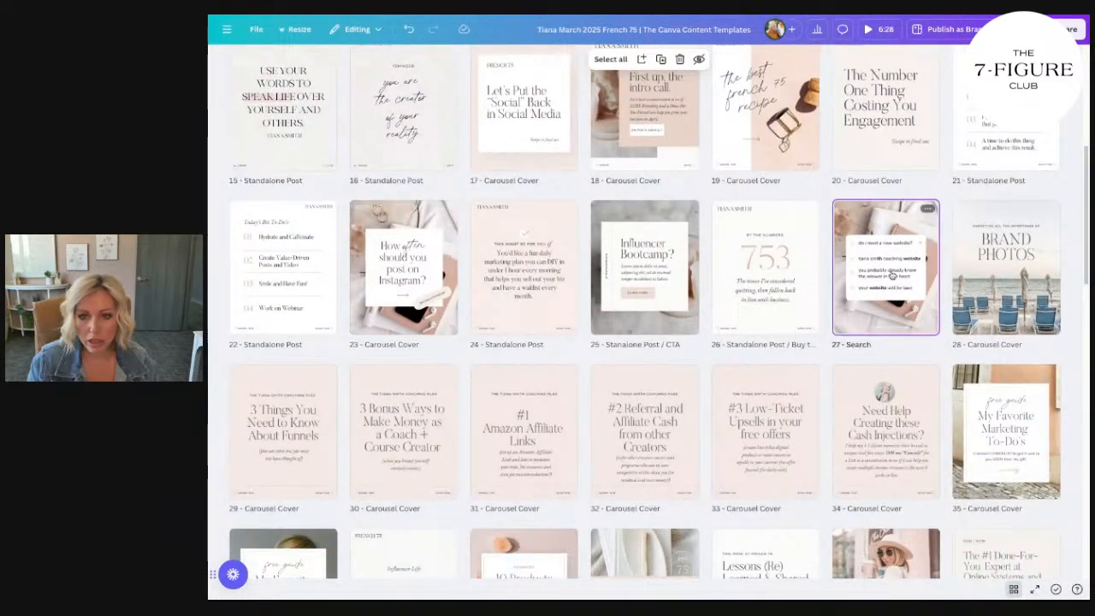
{"action": "double_click", "coordinate": [892, 276]}
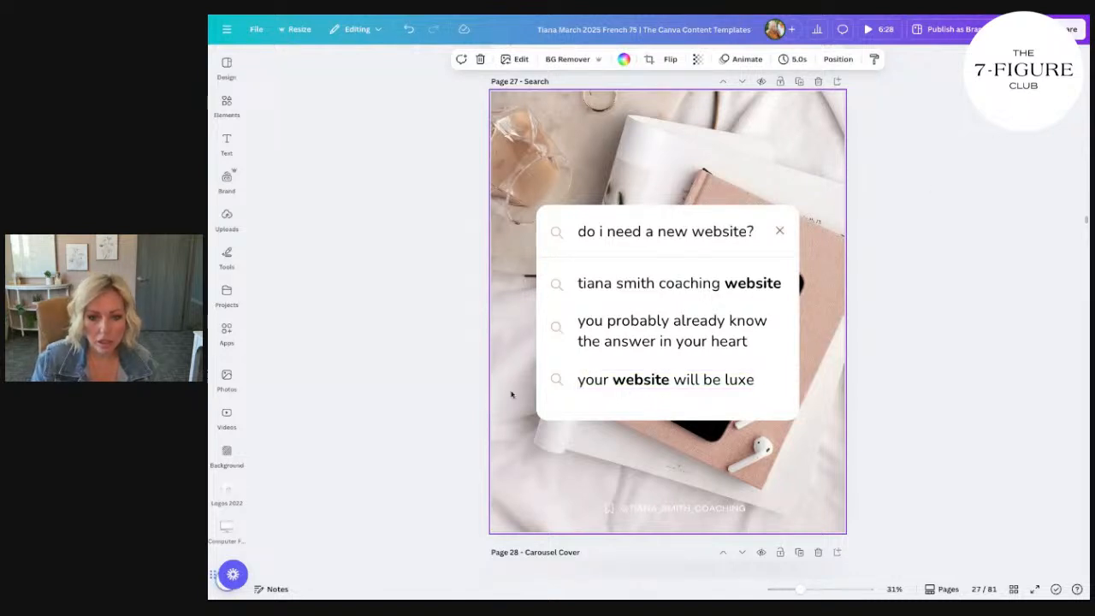
Duplicate the line "your website will be luxe" with its magnifier icon directly below, and extend the white card to fit
{"action": "left_click", "coordinate": [557, 382]}
{"action": "left_click", "coordinate": [623, 383], "text": "shift"}
{"action": "left_click_drag", "start_coordinate": [620, 382], "coordinate": [580, 416]}
{"action": "left_click", "coordinate": [783, 357]}
Replace the text of the duplicated search line with "dm us now for a free consult"
{"action": "left_click", "coordinate": [647, 425]}
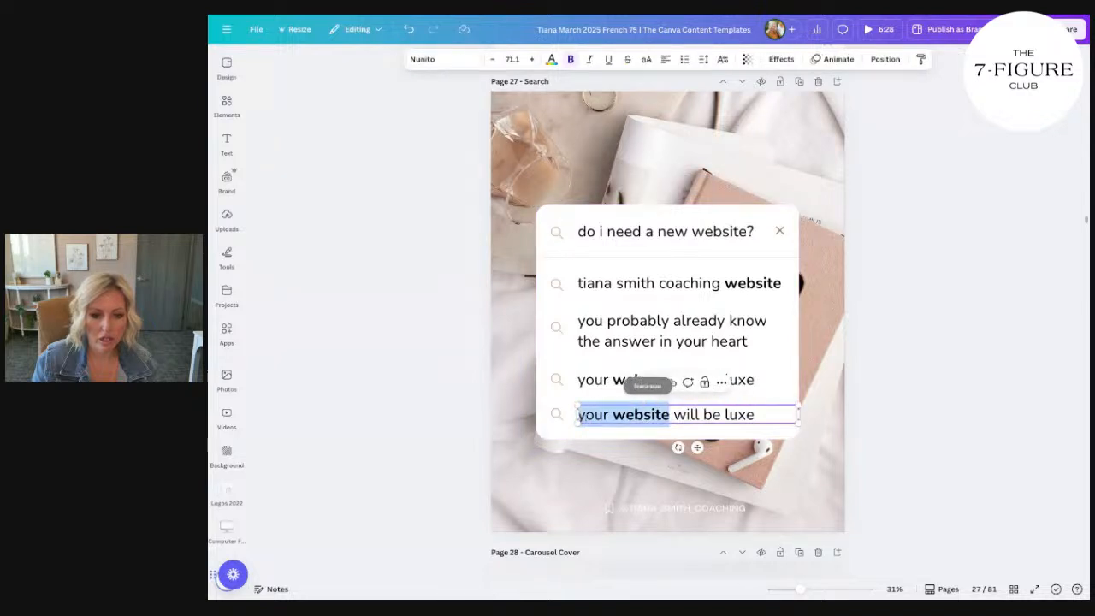
{"action": "type", "text": "d"}
{"action": "type", "text": "m us now for a "}
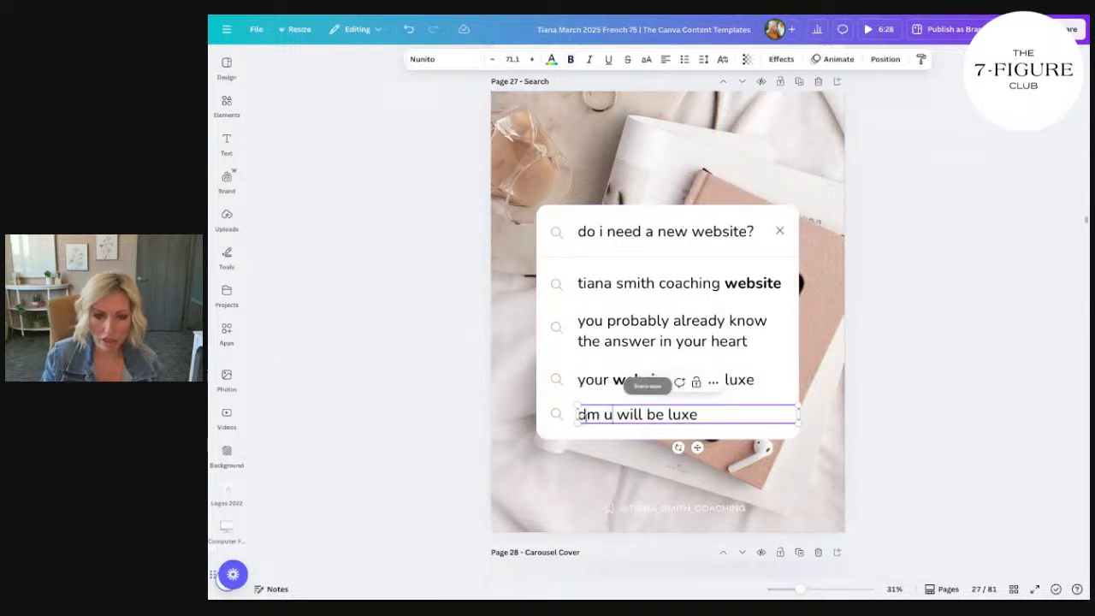
{"action": "type", "text": "free consult"}
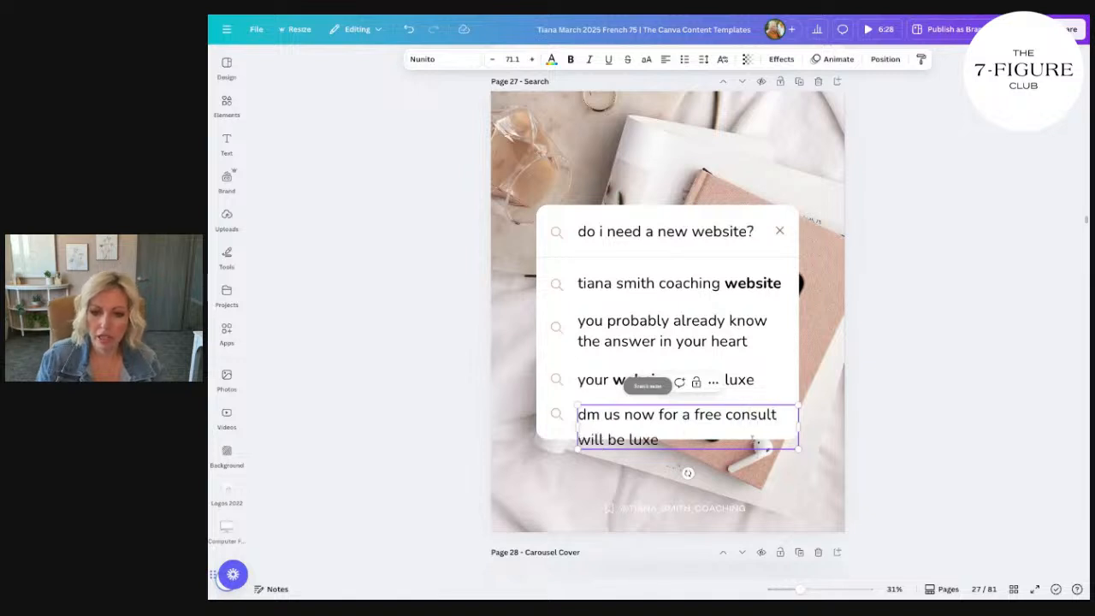
{"action": "left_click_drag", "start_coordinate": [753, 440], "coordinate": [577, 416]}
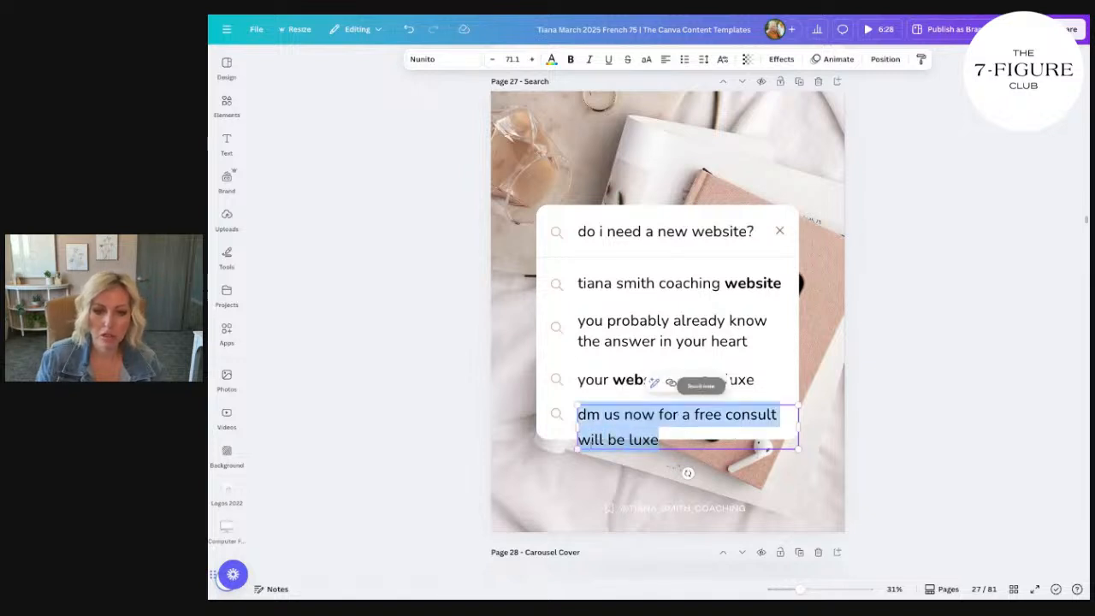
{"action": "left_click", "coordinate": [589, 440]}
{"action": "left_click_drag", "start_coordinate": [660, 439], "coordinate": [586, 439]}
{"action": "key", "text": "BackSpace"}
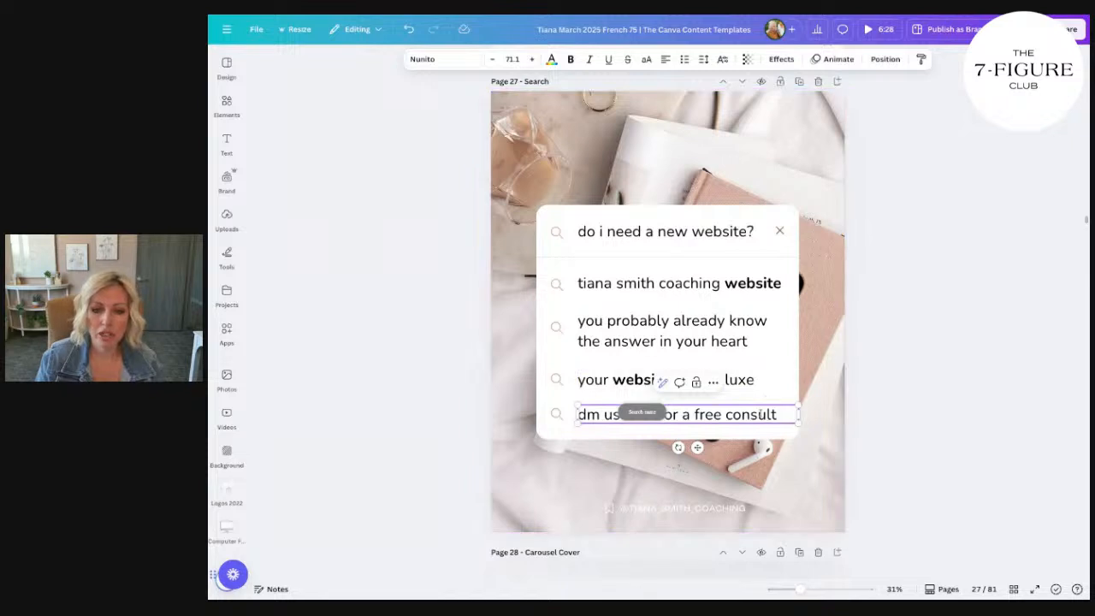
Make the line "dm us now for a free consult" bold and nudge it slightly left
{"action": "left_click_drag", "start_coordinate": [776, 416], "coordinate": [577, 416]}
{"action": "key", "text": "ctrl+b"}
{"action": "left_click", "coordinate": [961, 416]}
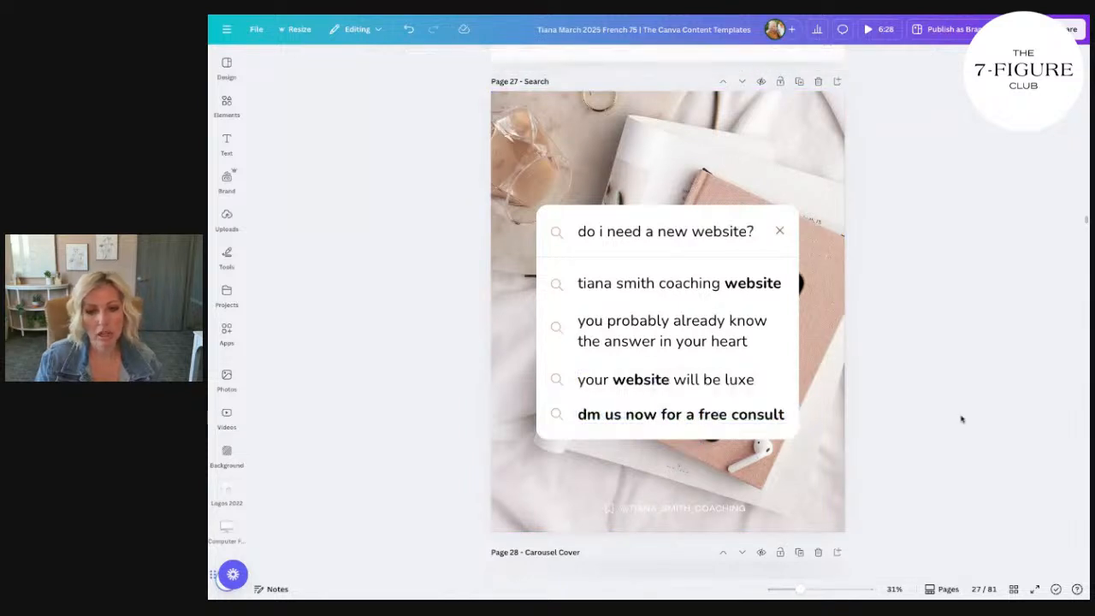
{"action": "left_click", "coordinate": [770, 421]}
{"action": "left_click", "coordinate": [932, 406]}
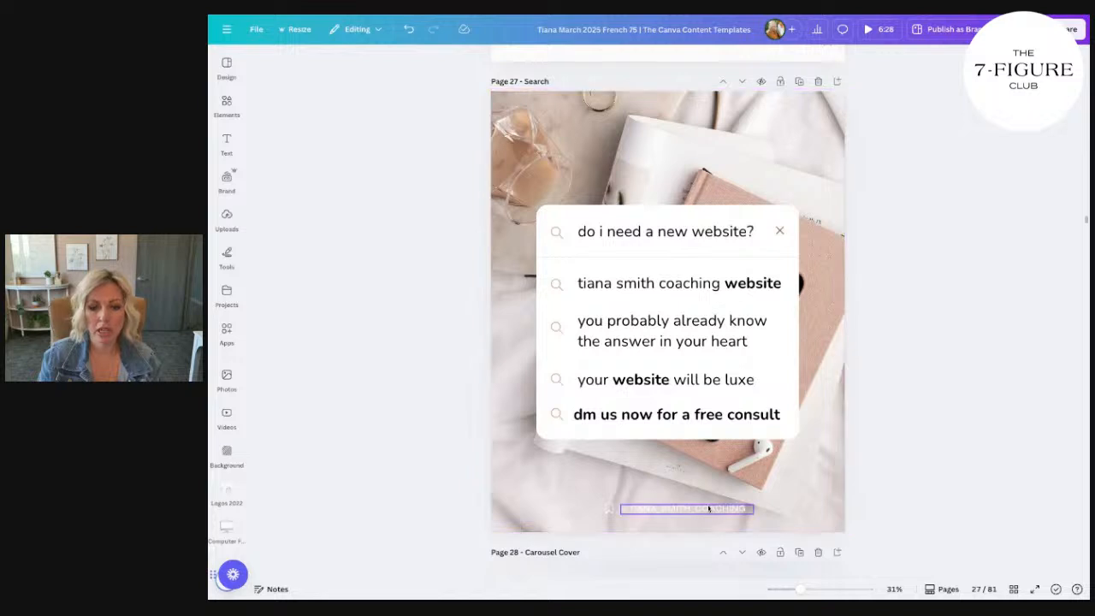
Shift the bookmark icon and account handle near the page's lower edge left to center them horizontally
{"action": "left_click", "coordinate": [619, 508]}
{"action": "mouse_move", "coordinate": [676, 510]}
{"action": "left_mouse_down"}
{"action": "mouse_move", "coordinate": [672, 459]}
{"action": "mouse_move", "coordinate": [669, 510]}
{"action": "left_mouse_up"}
{"action": "left_click", "coordinate": [802, 455]}
Move the whole search card, including all its text lines and icons, slightly up on the page
{"action": "left_click_drag", "start_coordinate": [569, 168], "coordinate": [742, 419]}
{"action": "key", "text": "ctrl+z"}
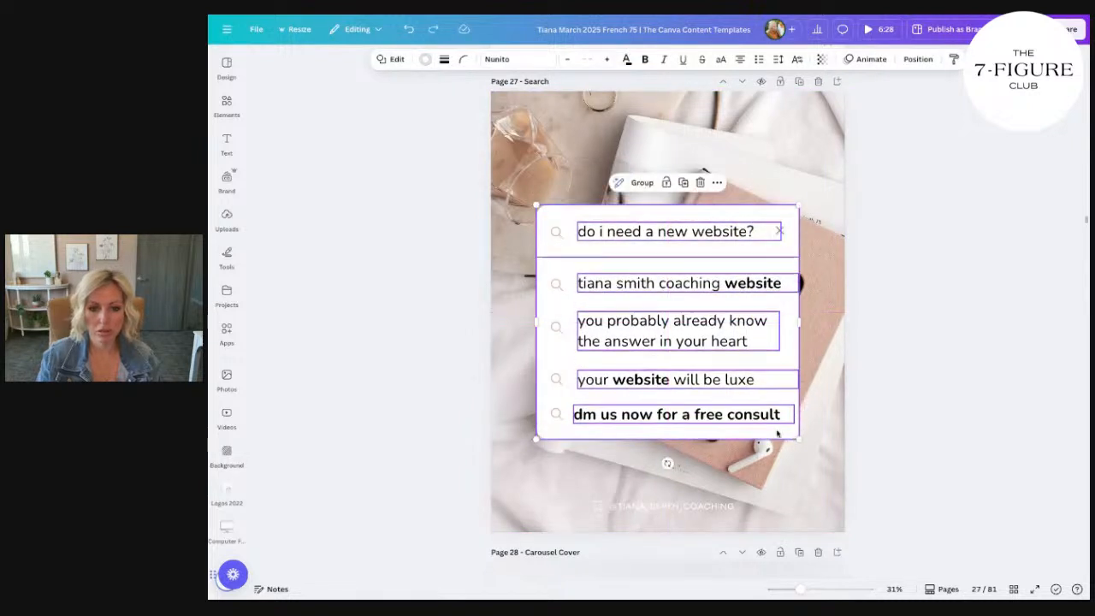
{"action": "left_click", "coordinate": [787, 447]}
{"action": "left_click_drag", "start_coordinate": [528, 160], "coordinate": [800, 463]}
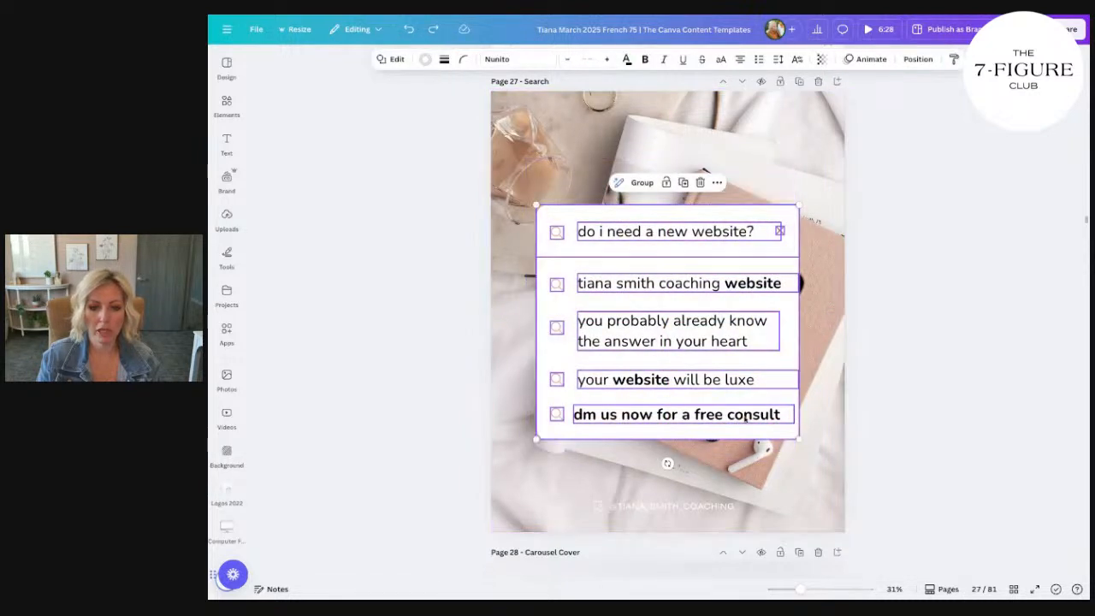
{"action": "left_click_drag", "start_coordinate": [746, 418], "coordinate": [745, 405]}
Move the bookmark icon and account handle below the card slightly up
{"action": "left_click", "coordinate": [725, 511]}
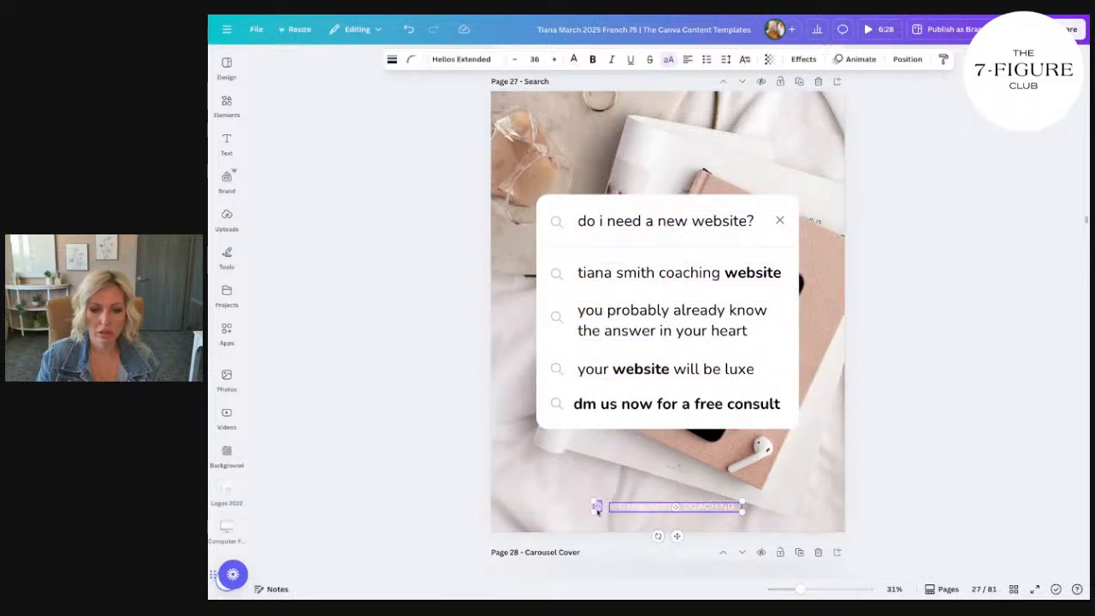
{"action": "left_click_drag", "start_coordinate": [636, 511], "coordinate": [637, 501]}
{"action": "left_click", "coordinate": [822, 487]}
Remove the word "free" from the last search line to make it "dm us now for a consult"
{"action": "left_click", "coordinate": [712, 406]}
{"action": "left_click_drag", "start_coordinate": [724, 406], "coordinate": [683, 407]}
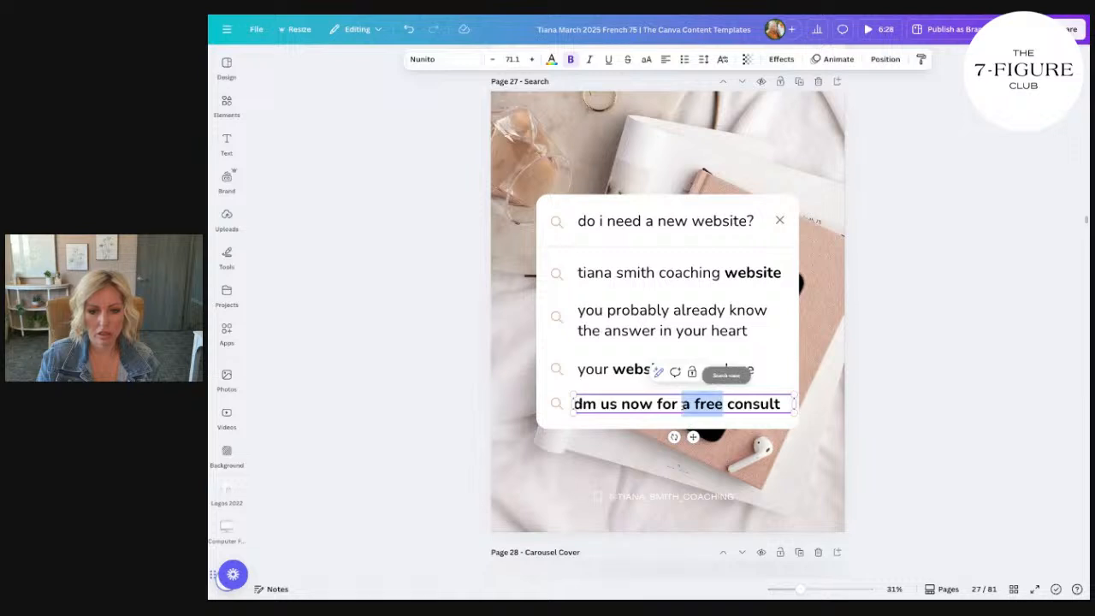
{"action": "double_click", "coordinate": [709, 404]}
{"action": "key", "text": "BackSpace"}
{"action": "key", "text": "BackSpace"}
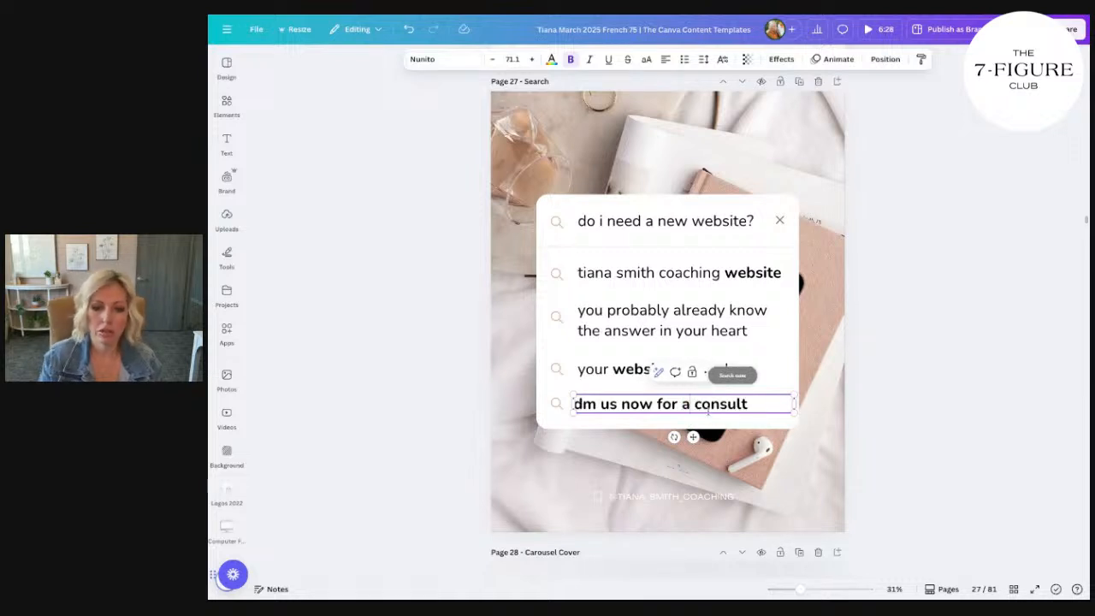
{"action": "left_click", "coordinate": [793, 501]}
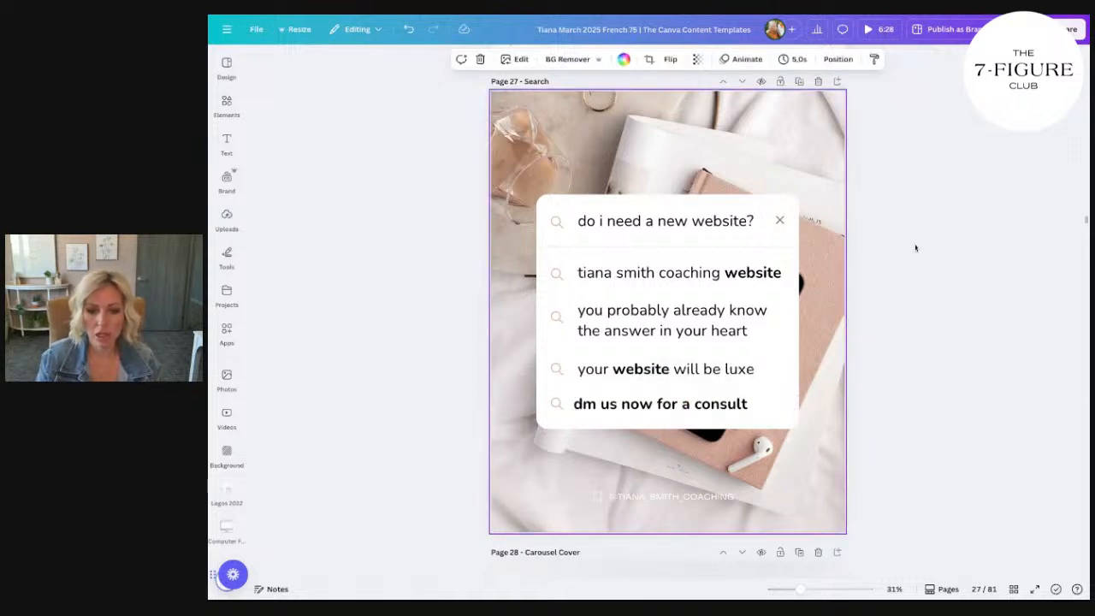
Open the PNG download settings for the design, enable the transparent background, and add page 27 to the selected pages
{"action": "left_click", "coordinate": [1065, 29]}
{"action": "left_click", "coordinate": [898, 248]}
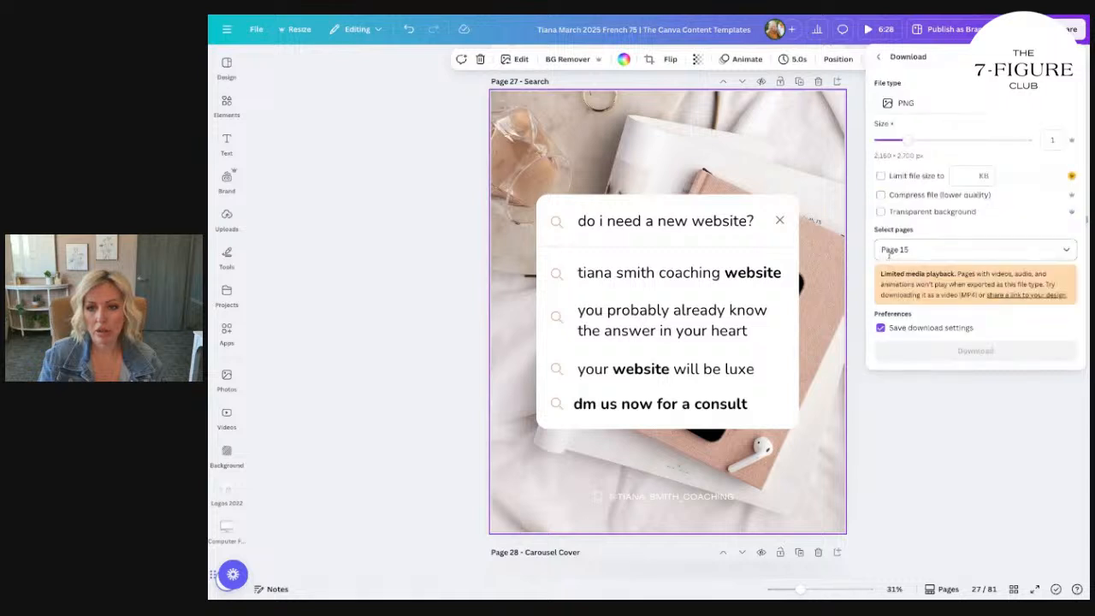
{"action": "left_click", "coordinate": [949, 249]}
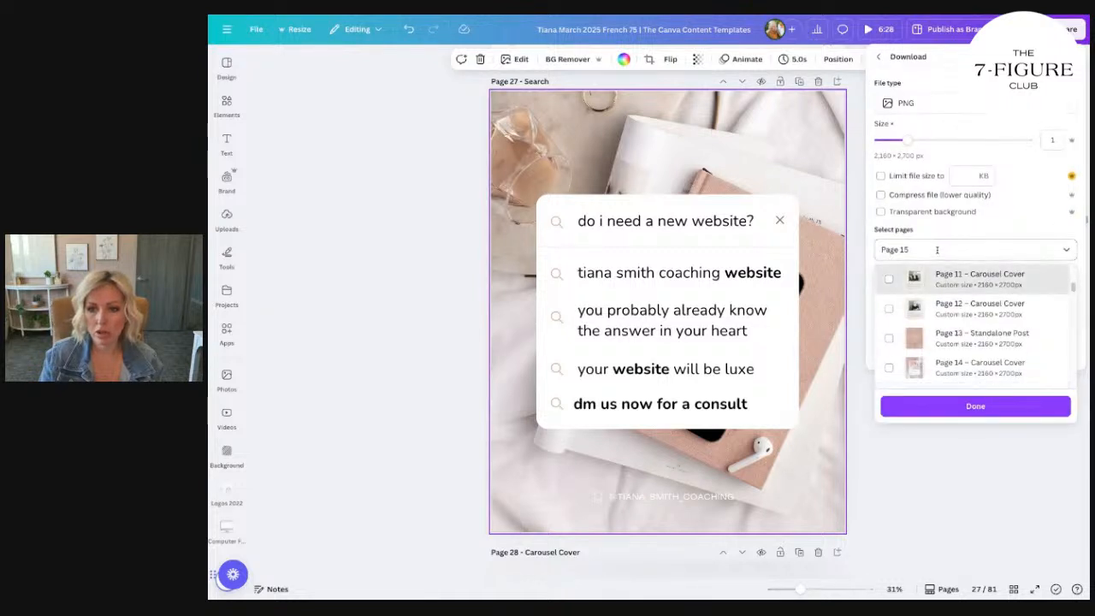
{"action": "left_click", "coordinate": [933, 212]}
{"action": "left_click", "coordinate": [983, 249]}
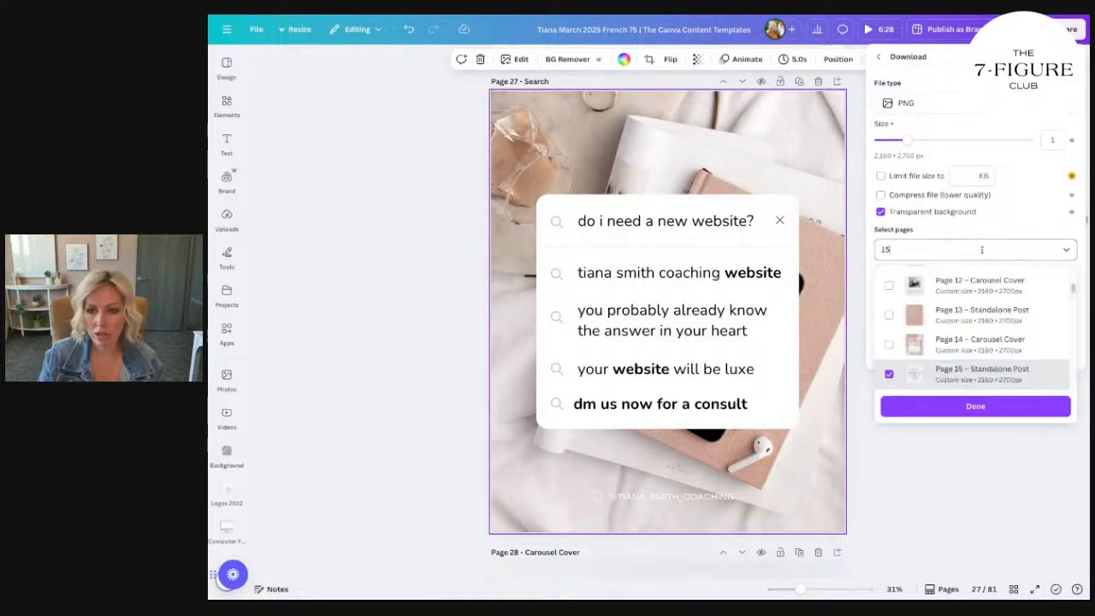
{"action": "scroll", "coordinate": [1001, 317], "scroll_direction": "down", "scroll_amount": 10}
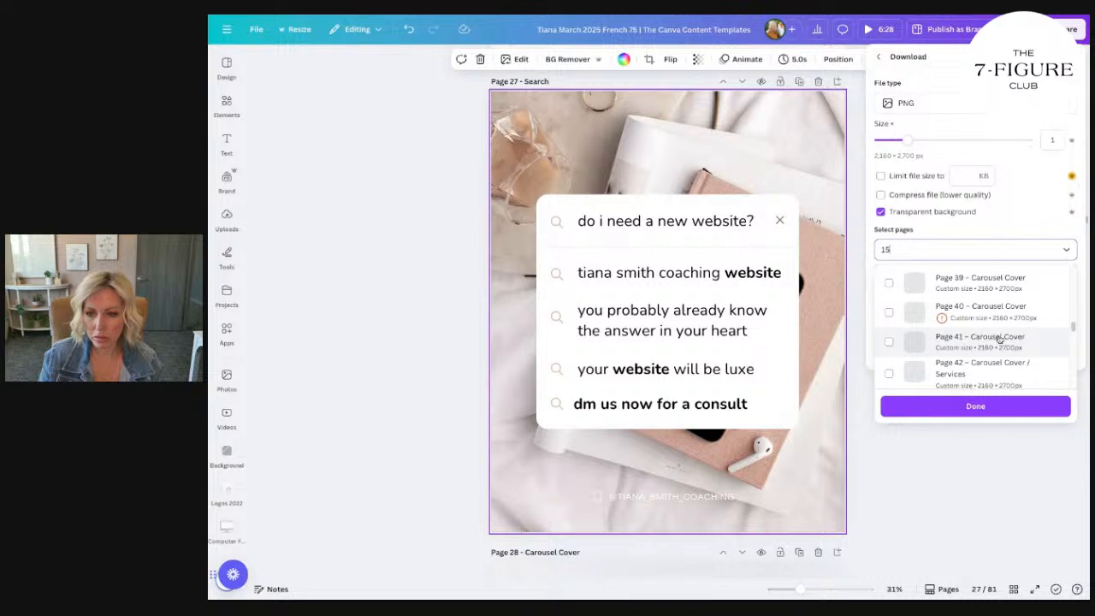
{"action": "scroll", "coordinate": [999, 340], "scroll_direction": "up", "scroll_amount": 5}
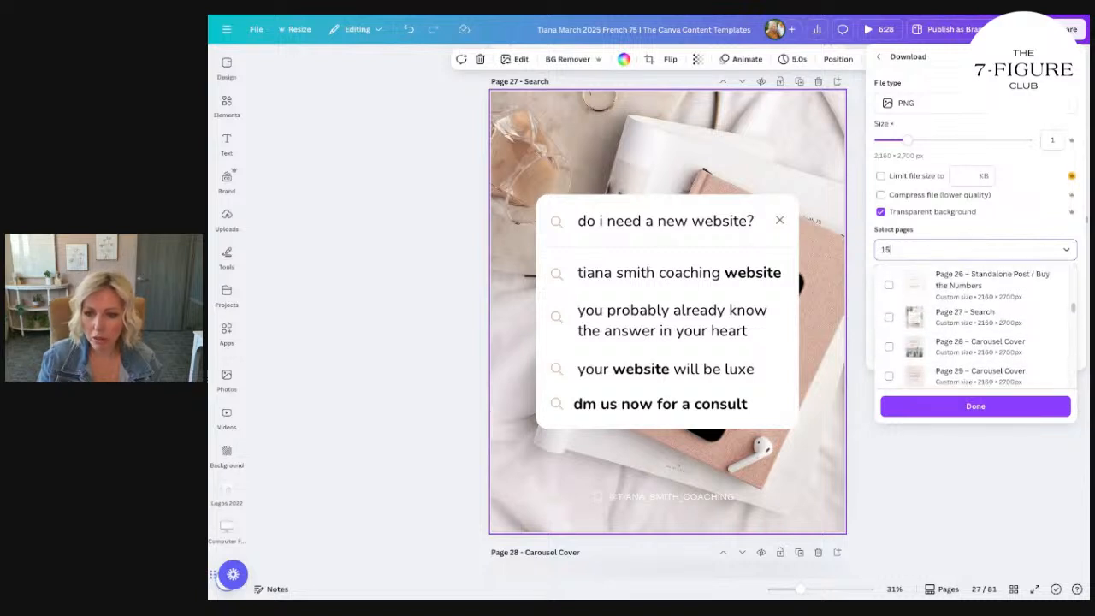
{"action": "left_click", "coordinate": [953, 314]}
{"action": "left_click", "coordinate": [1015, 412]}
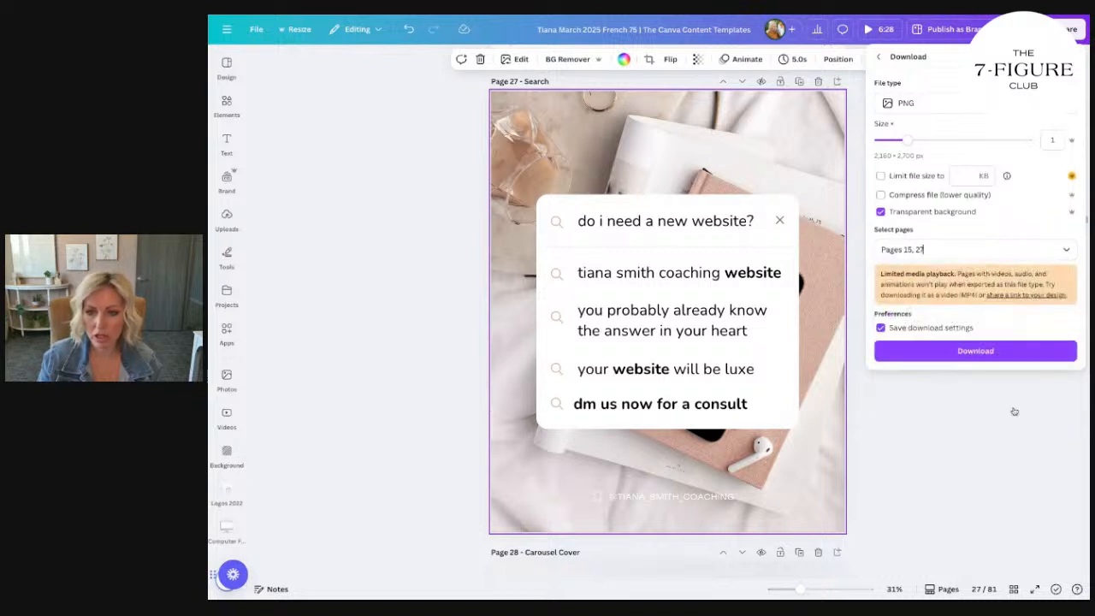
Restrict the export to the current page only and download it as a PNG
{"action": "left_click", "coordinate": [1043, 247]}
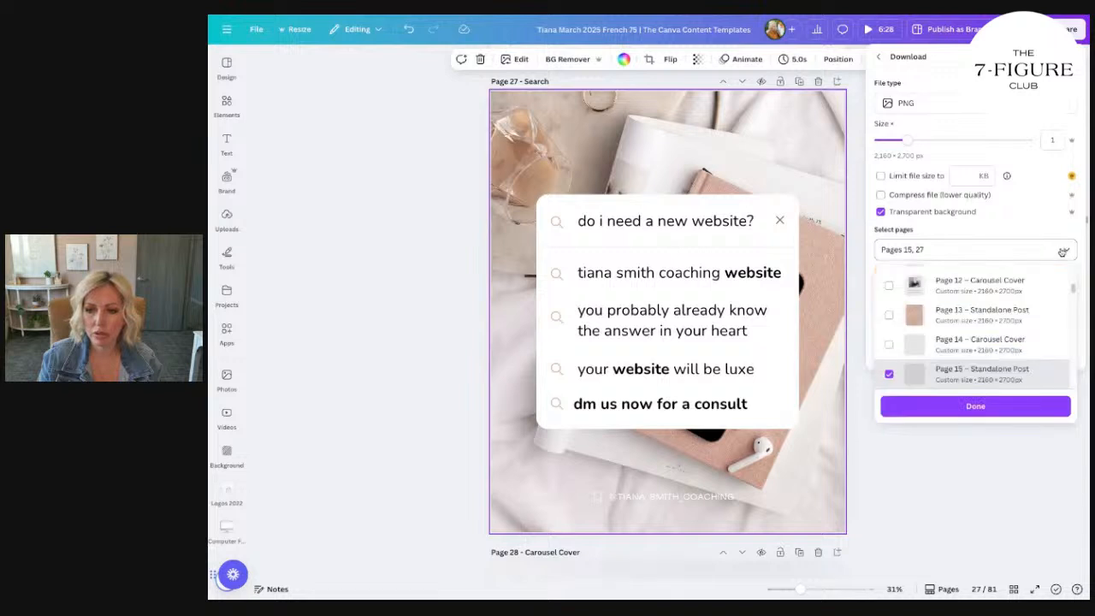
{"action": "scroll", "coordinate": [1016, 318], "scroll_direction": "up", "scroll_amount": 10}
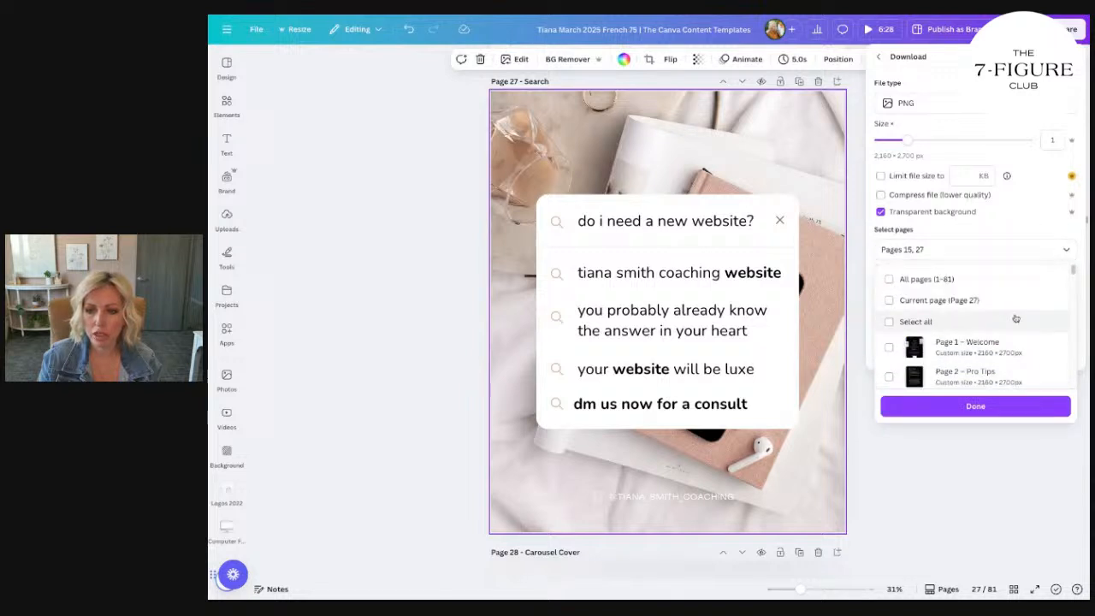
{"action": "left_click", "coordinate": [962, 301]}
{"action": "left_click", "coordinate": [1030, 406]}
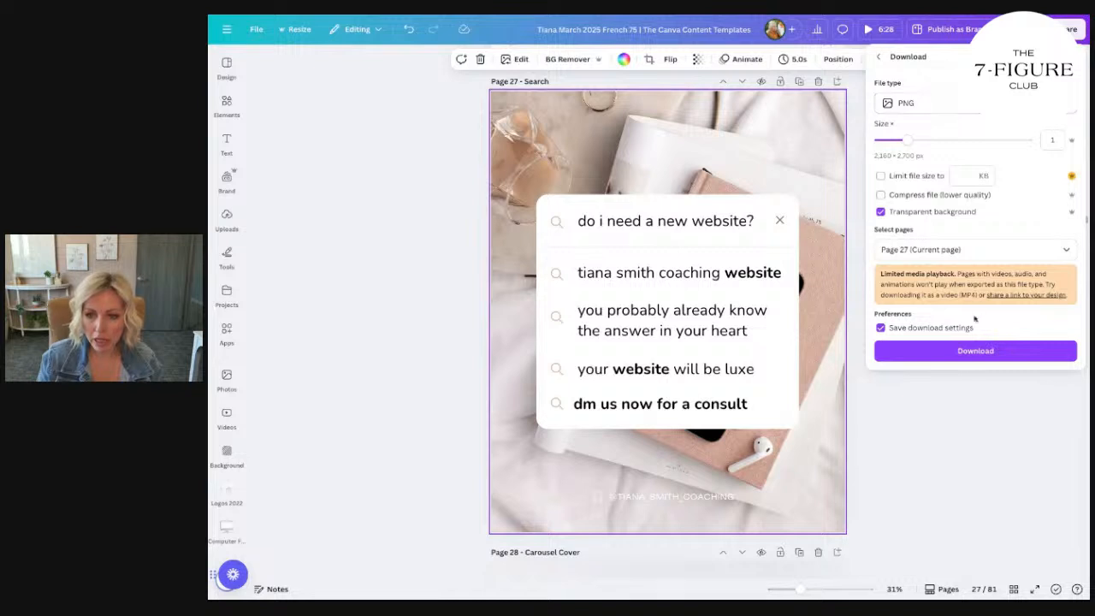
{"action": "left_click", "coordinate": [976, 351]}
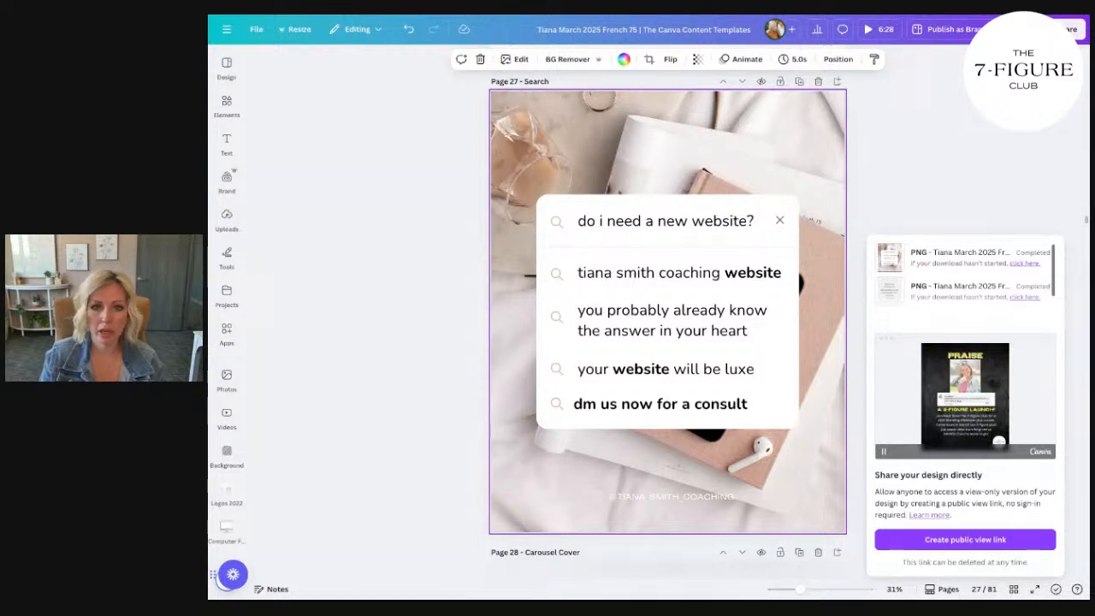
{"action": "key", "text": "Escape"}
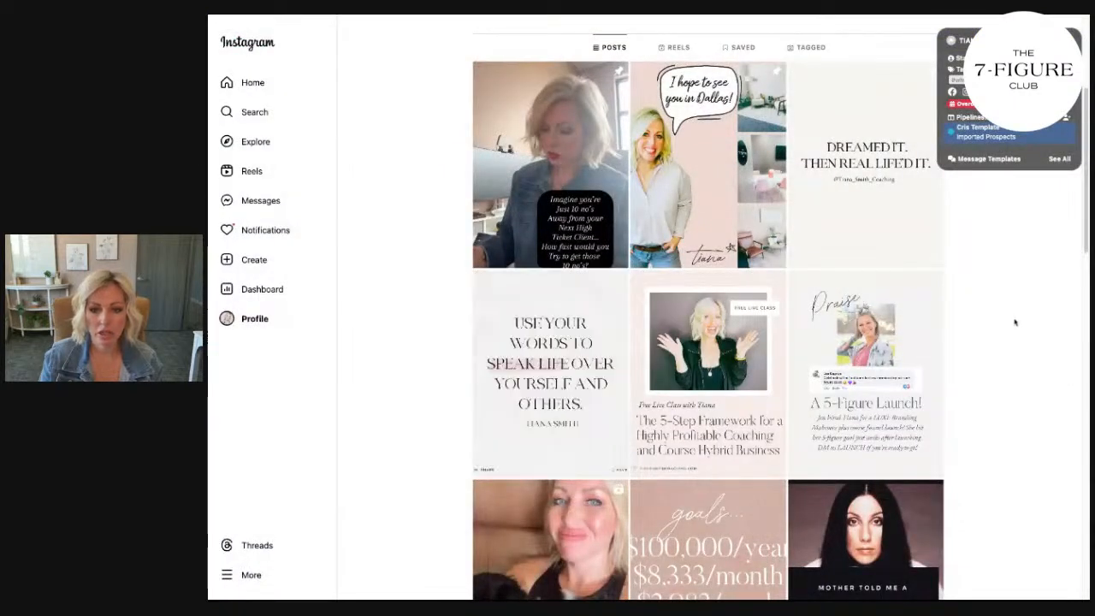
Delete the "Free Live Class" post about the 5-Step Framework from the Instagram profile
{"action": "left_click", "coordinate": [708, 372]}
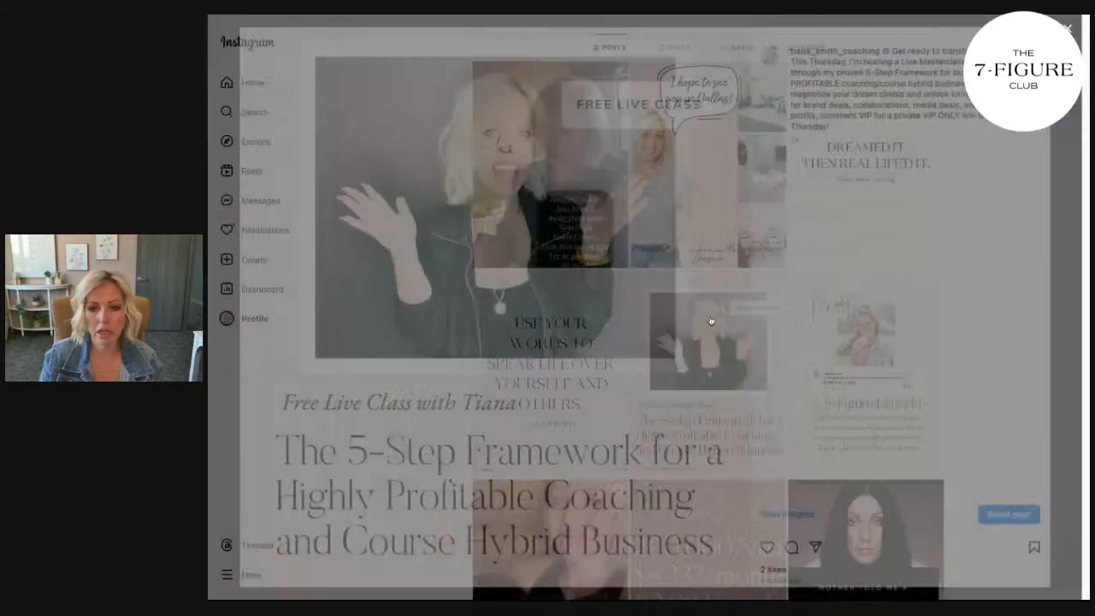
{"action": "left_click", "coordinate": [987, 46]}
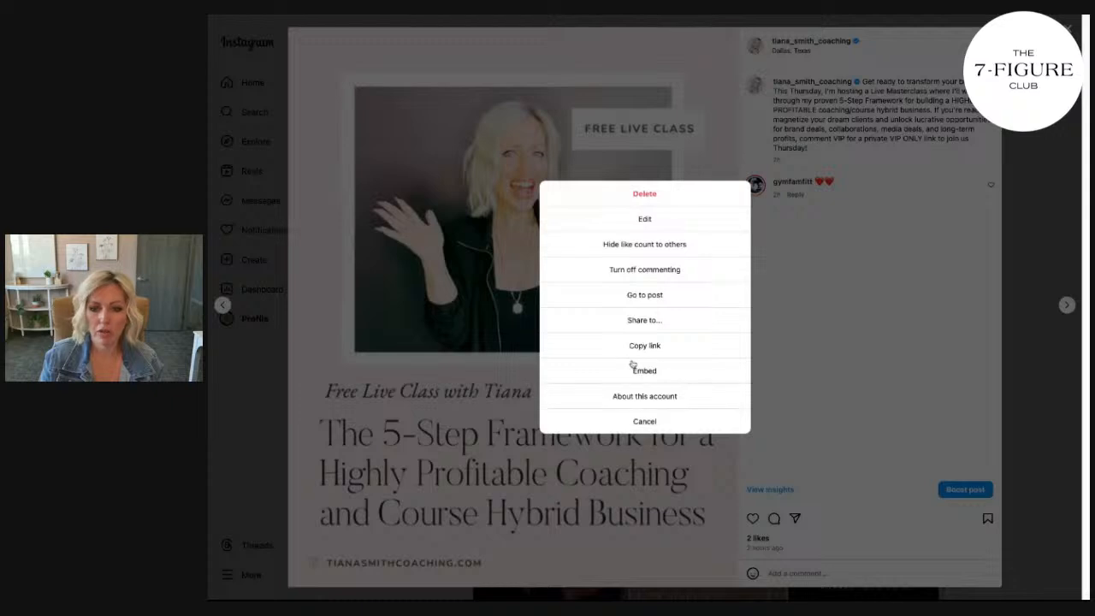
{"action": "left_click", "coordinate": [683, 196]}
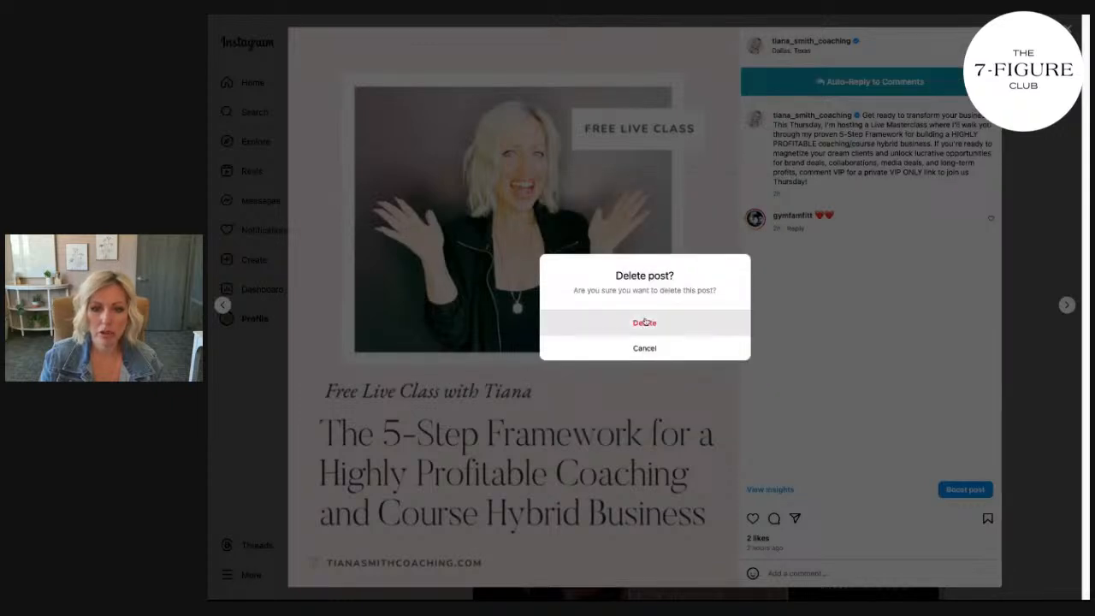
{"action": "left_click", "coordinate": [645, 320]}
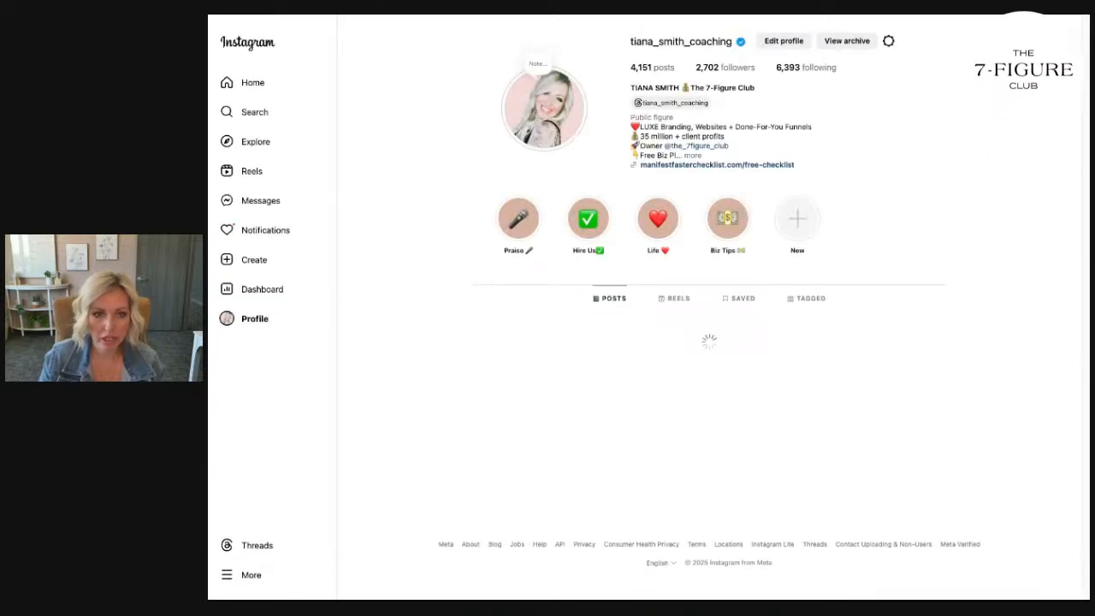
{"action": "scroll", "coordinate": [579, 324], "scroll_direction": "down", "scroll_amount": 3}
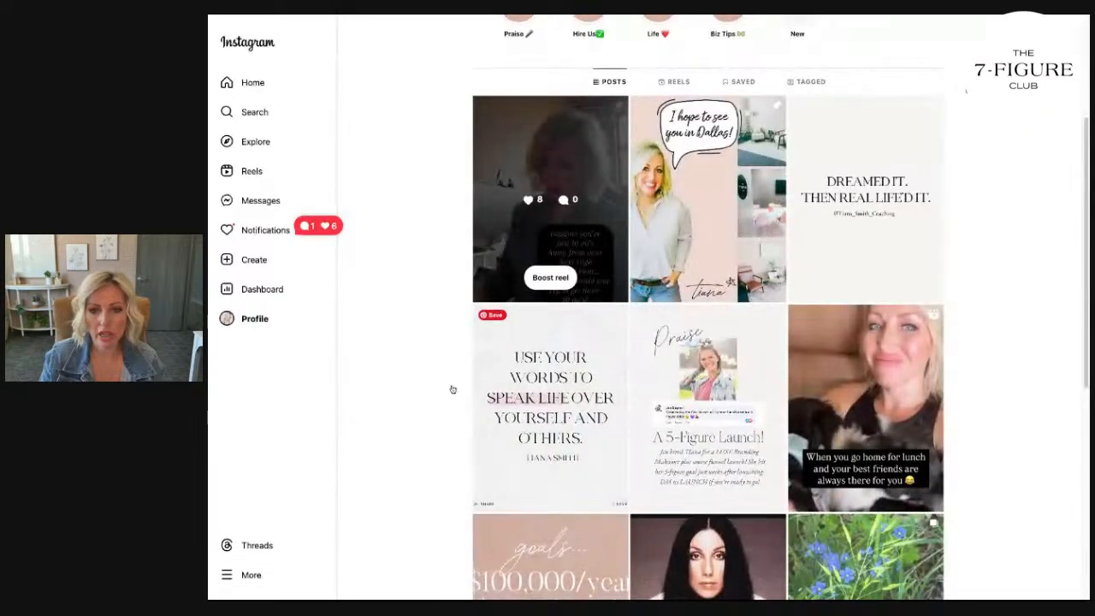
{"action": "scroll", "coordinate": [411, 299], "scroll_direction": "up", "scroll_amount": 3}
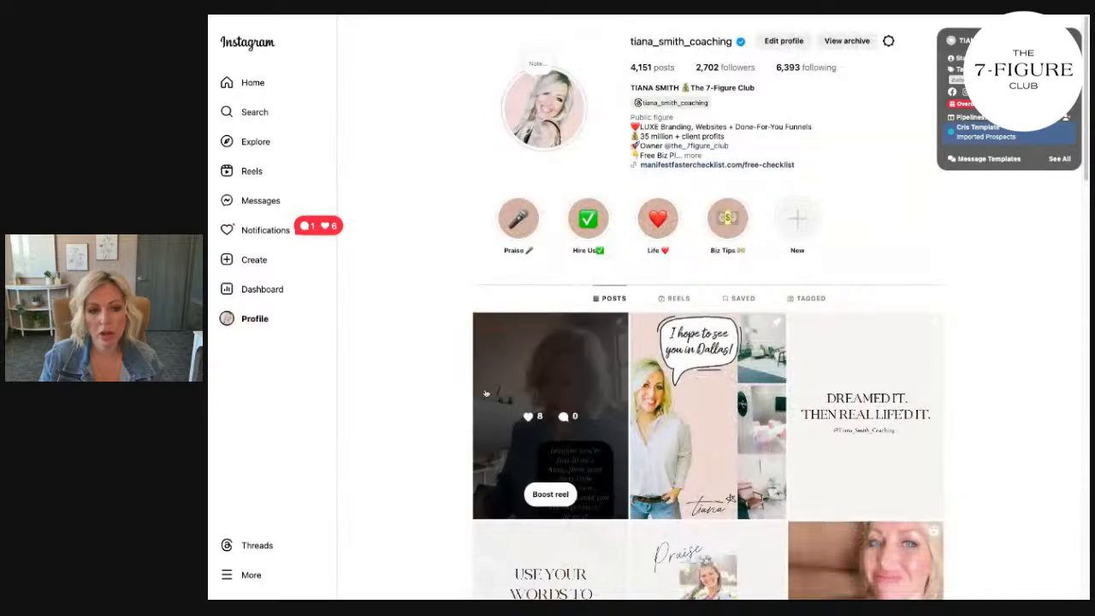
{"action": "scroll", "coordinate": [455, 408], "scroll_direction": "down", "scroll_amount": 2}
{"action": "scroll", "coordinate": [454, 421], "scroll_direction": "down", "scroll_amount": 1}
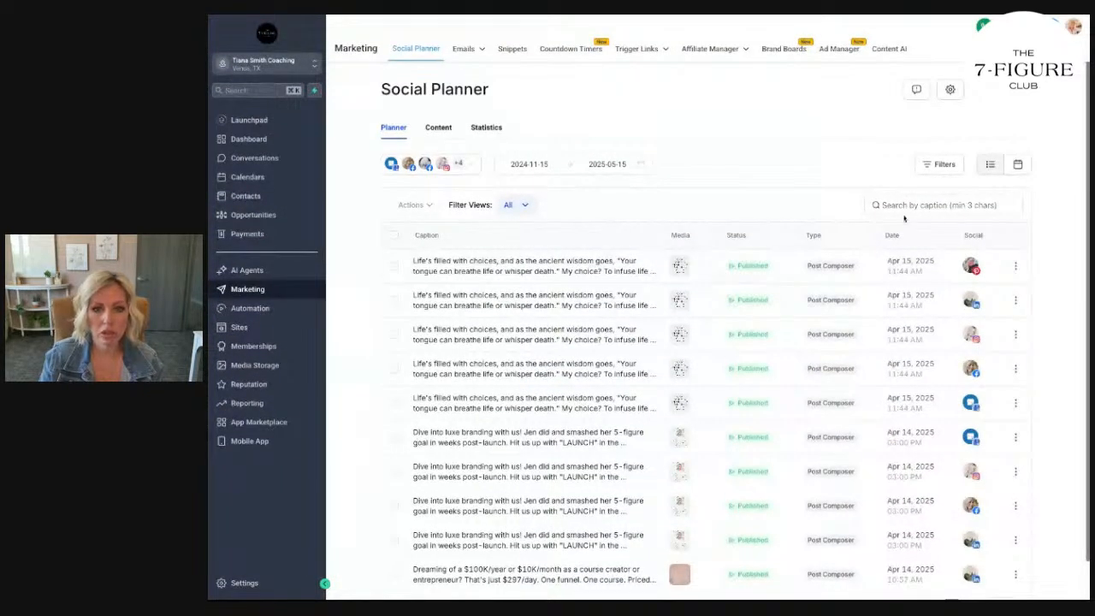
Switch to Social Planner, start a new post, and select one Facebook account plus the Instagram, LinkedIn and Pinterest accounts
{"action": "left_click", "coordinate": [1001, 90]}
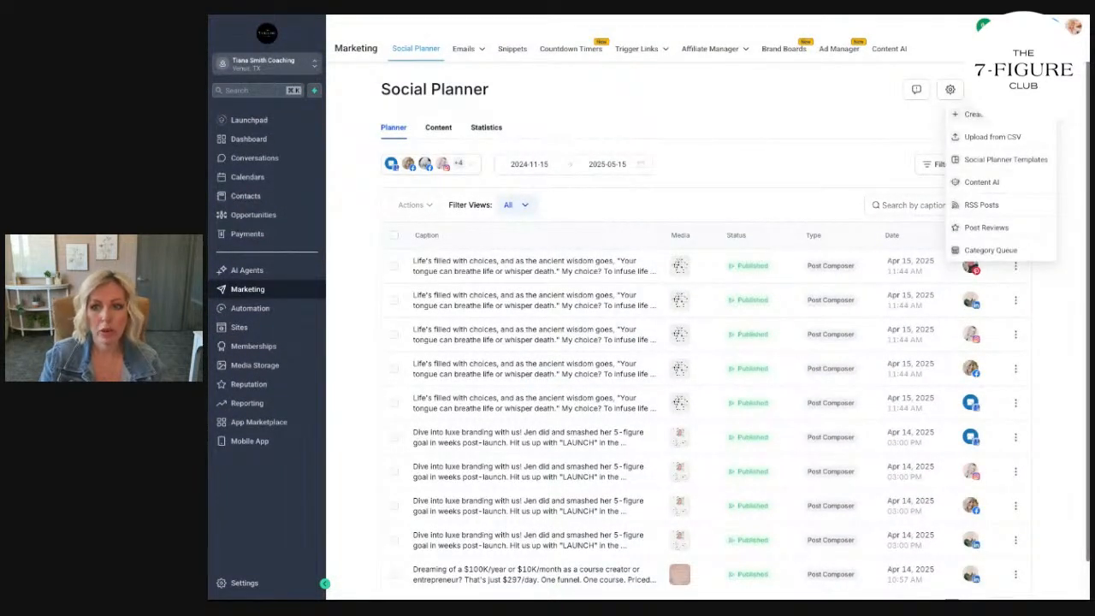
{"action": "left_click", "coordinate": [973, 114]}
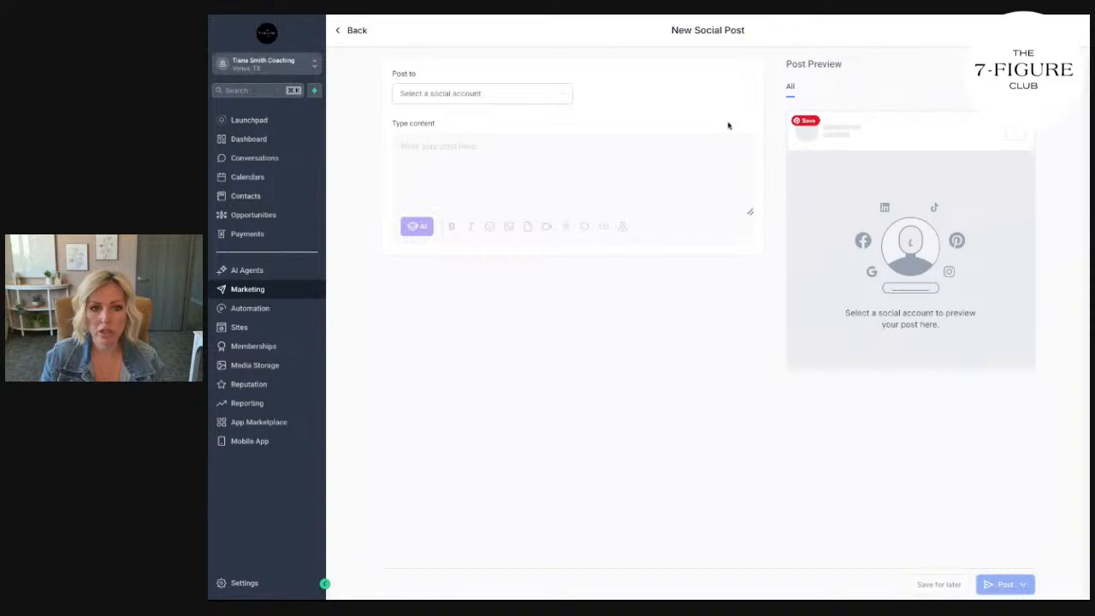
{"action": "left_click", "coordinate": [501, 98]}
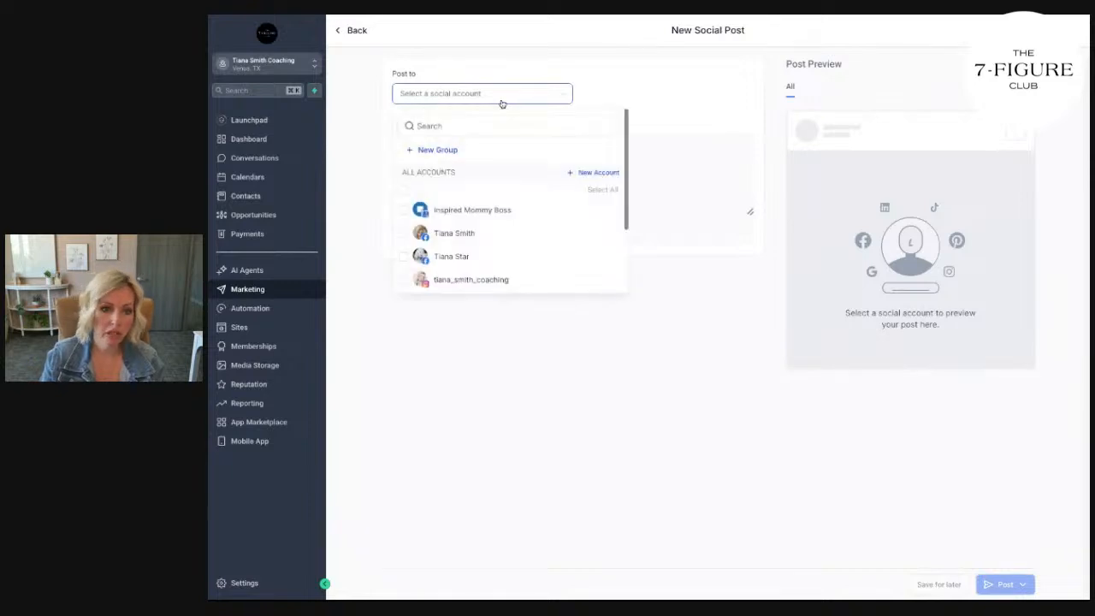
{"action": "left_click", "coordinate": [469, 235]}
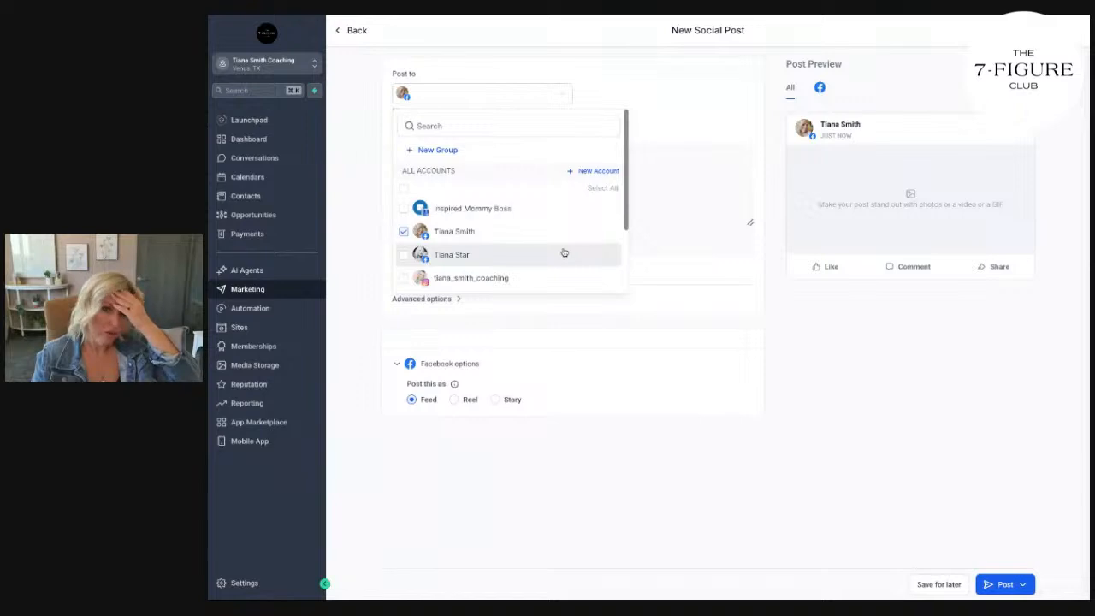
{"action": "left_click", "coordinate": [526, 251]}
{"action": "left_click", "coordinate": [539, 255]}
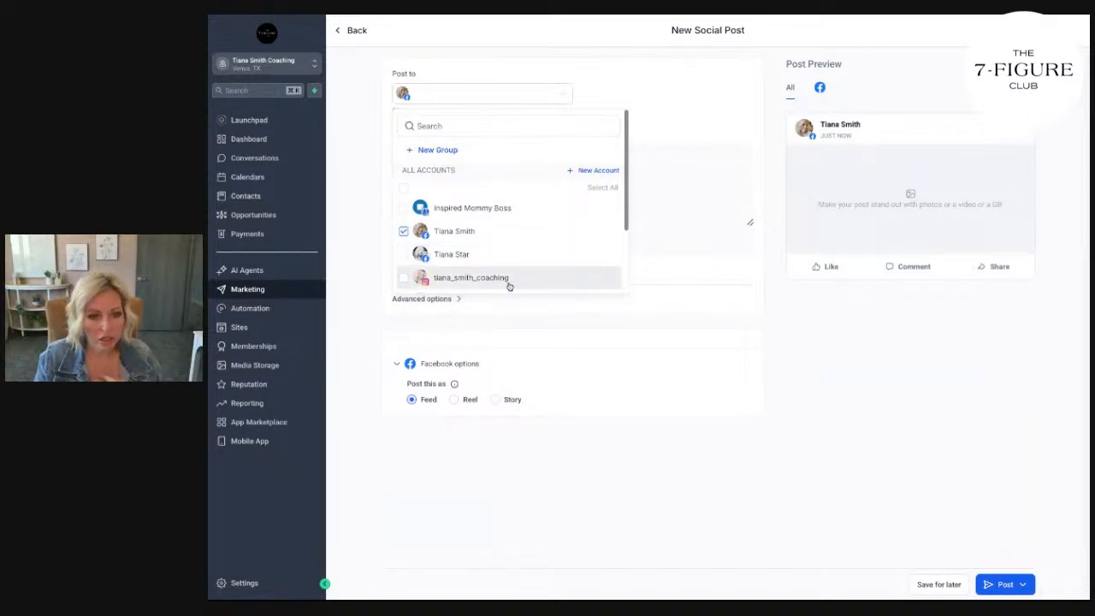
{"action": "left_click", "coordinate": [508, 278]}
{"action": "scroll", "coordinate": [558, 245], "scroll_direction": "down", "scroll_amount": 2}
{"action": "left_click", "coordinate": [552, 227]}
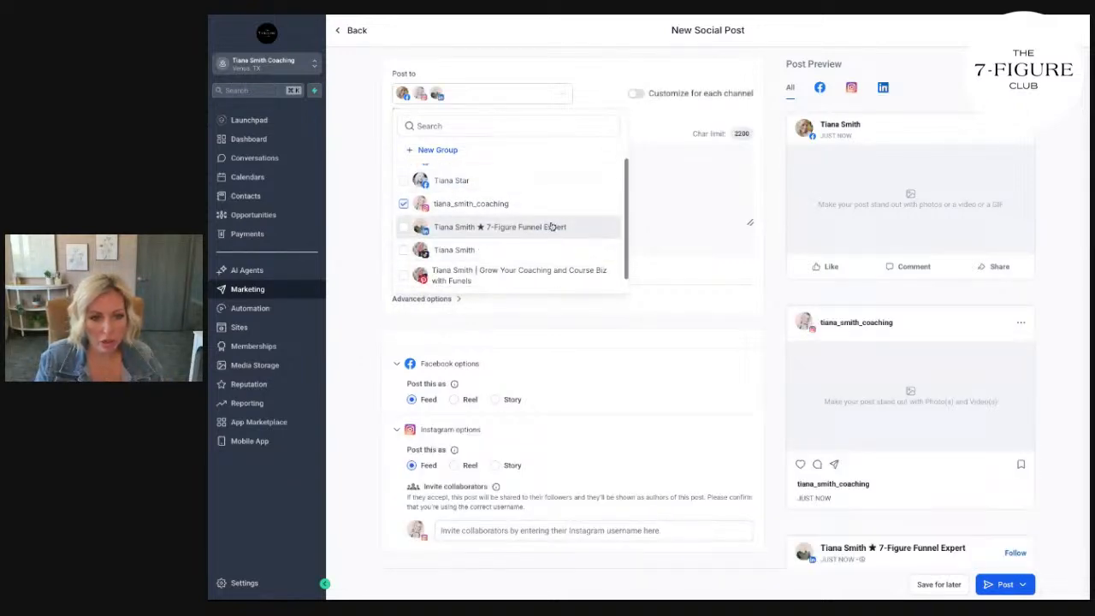
{"action": "left_click", "coordinate": [537, 272]}
{"action": "scroll", "coordinate": [593, 250], "scroll_direction": "down", "scroll_amount": 1}
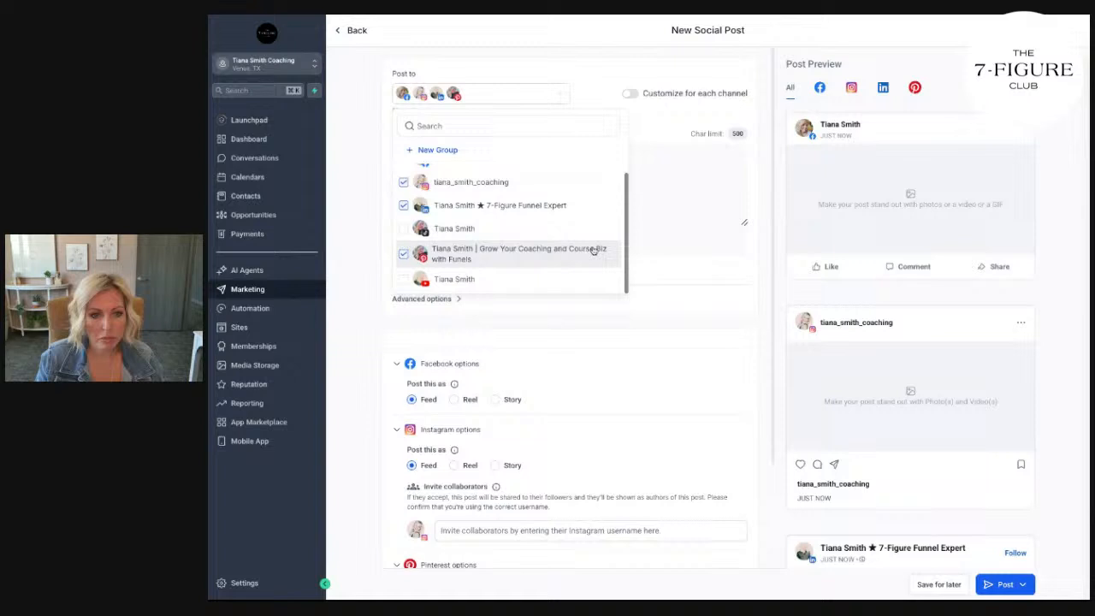
{"action": "left_click", "coordinate": [646, 239]}
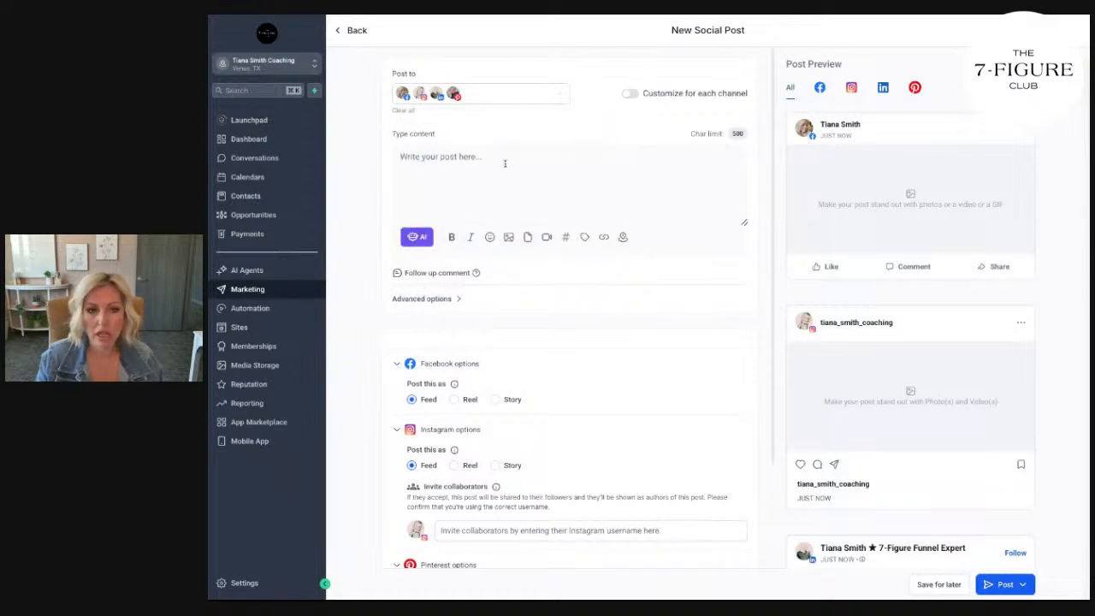
Enter the caption beginning "A checklist for your website:" with its checkmarked points and closing lines, and trim the blank lines above it
{"action": "left_click", "coordinate": [506, 158]}
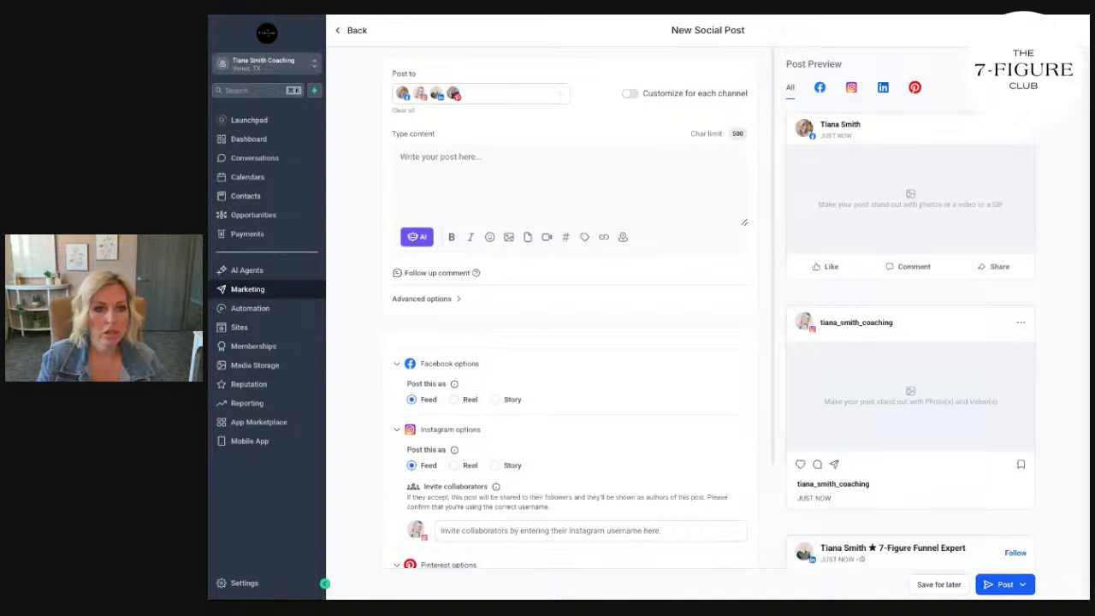
{"action": "type", "text": "A checklist for your website: ✅It has consistent colors, fonts and messaging ✅It has pro LUXE photos of you/your brand/products ✅It has a free offer on the first page to automate leads onto your list ✅It has a page for new prospects to apply or buy ✅It's mobile friendly and SEO optimized  It's not enough to just have a website. A website should be a homebase for your business and others to find you and hire you.  If you know you need a website makeover comment WEBSITE or dm us for a f"}
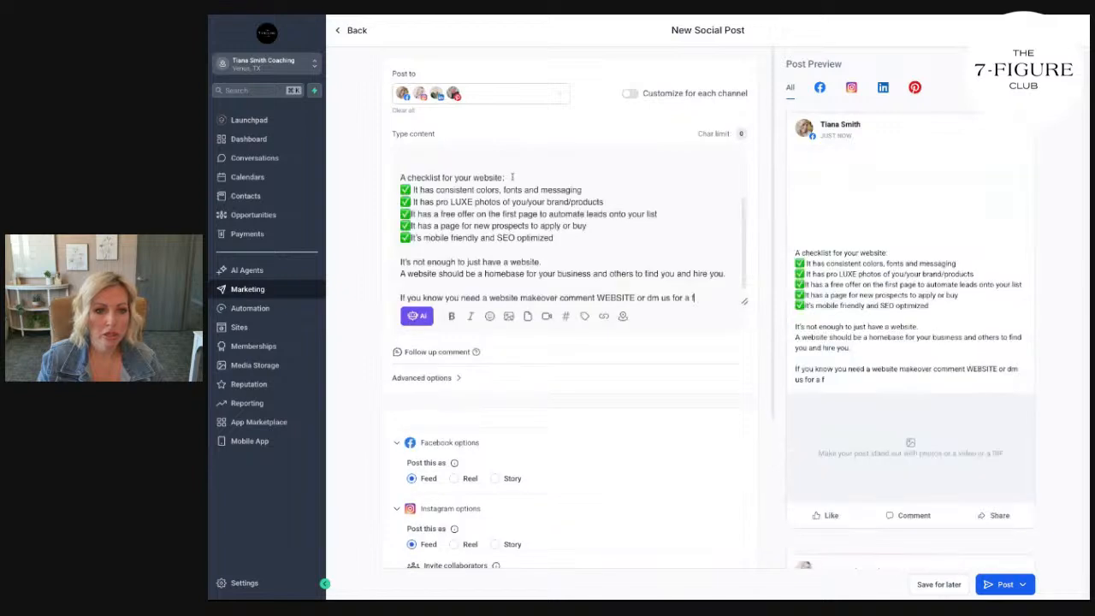
{"action": "left_click", "coordinate": [398, 175]}
{"action": "key", "text": "BackSpace"}
{"action": "key", "text": "BackSpace"}
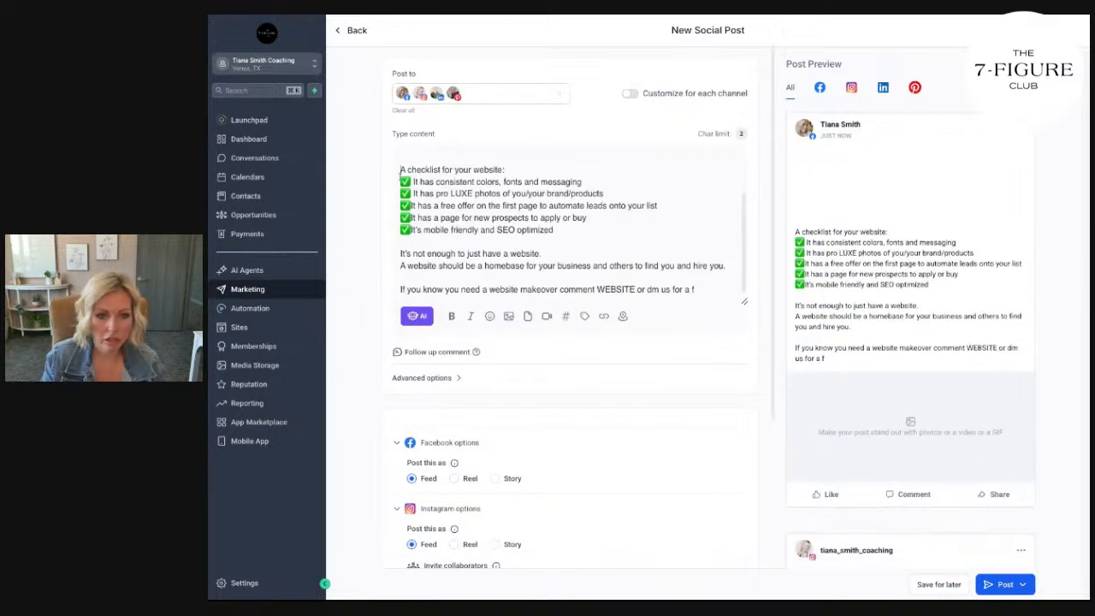
Make the caption heading "A checklist for your website:" bold and italicize the line "It's not enough to just have a website."
{"action": "triple_click", "coordinate": [502, 170]}
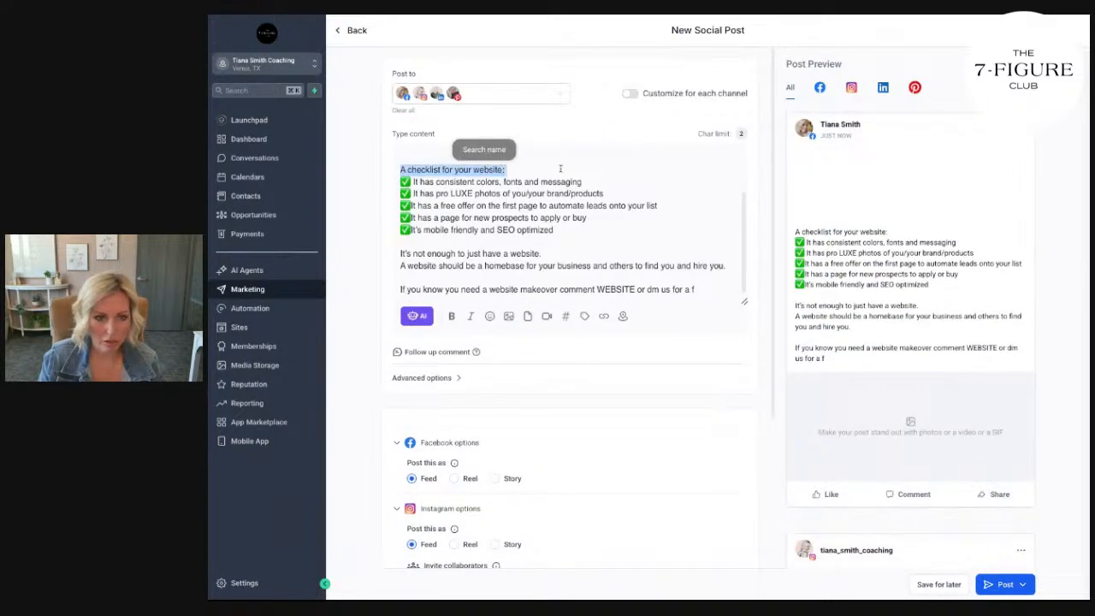
{"action": "left_click", "coordinate": [451, 316]}
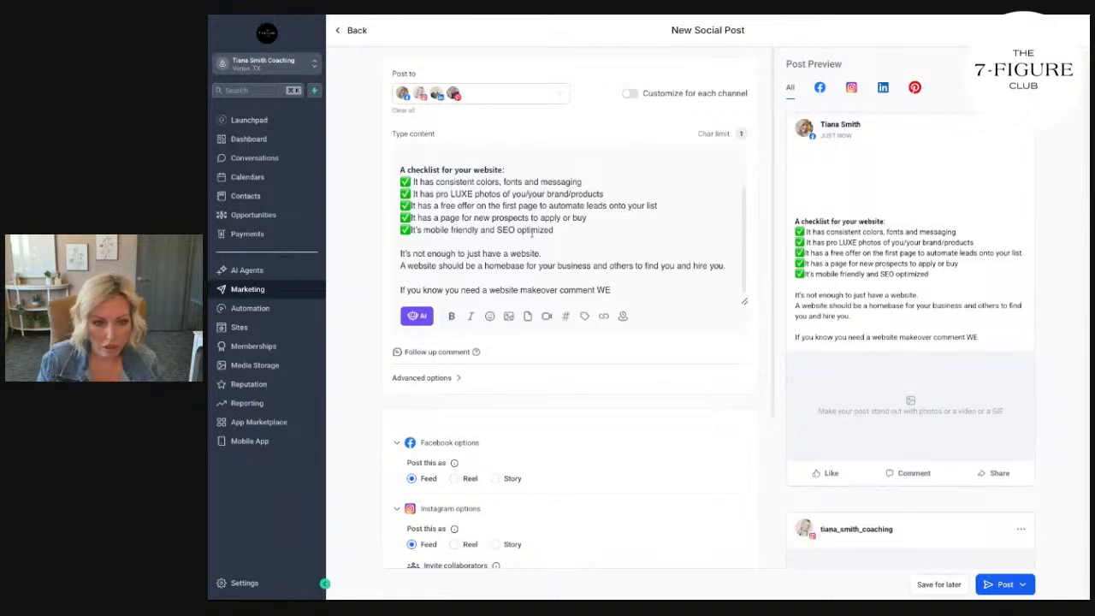
{"action": "scroll", "coordinate": [532, 235], "scroll_direction": "down", "scroll_amount": 1}
{"action": "left_click_drag", "start_coordinate": [541, 229], "coordinate": [400, 229]}
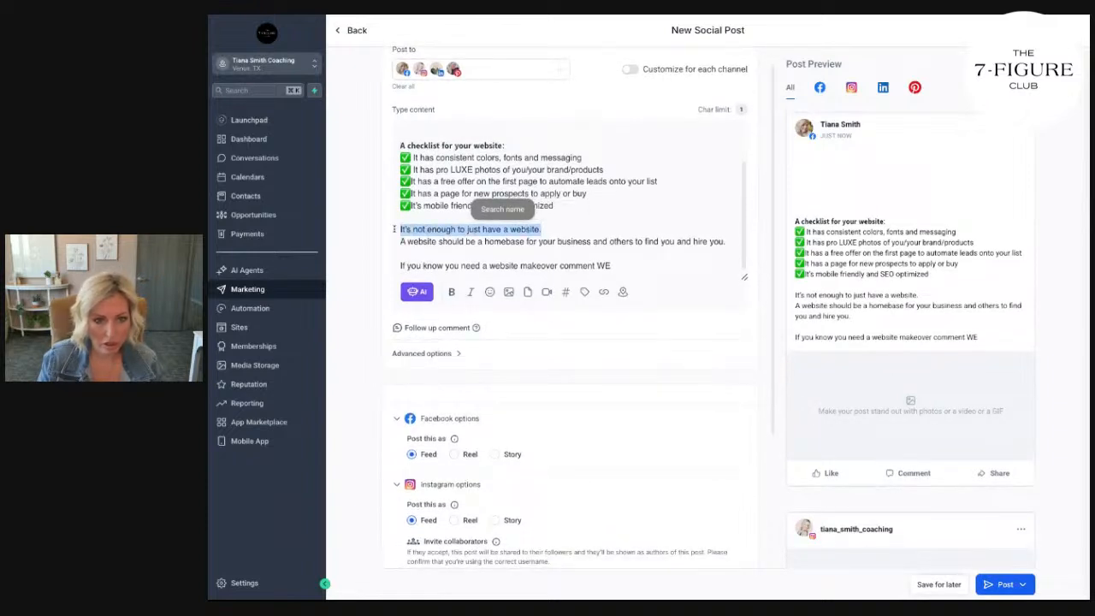
{"action": "left_click", "coordinate": [470, 292]}
Remove the blank line before the caption's closing sentence that starts "If you know you need"
{"action": "scroll", "coordinate": [508, 206], "scroll_direction": "down", "scroll_amount": 3}
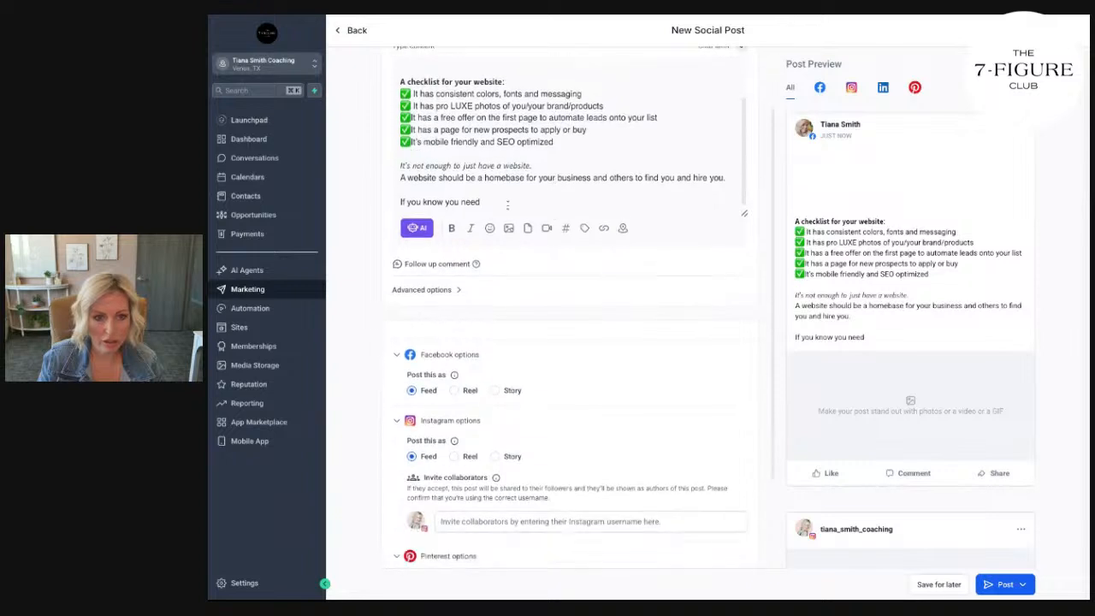
{"action": "key", "text": "BackSpace"}
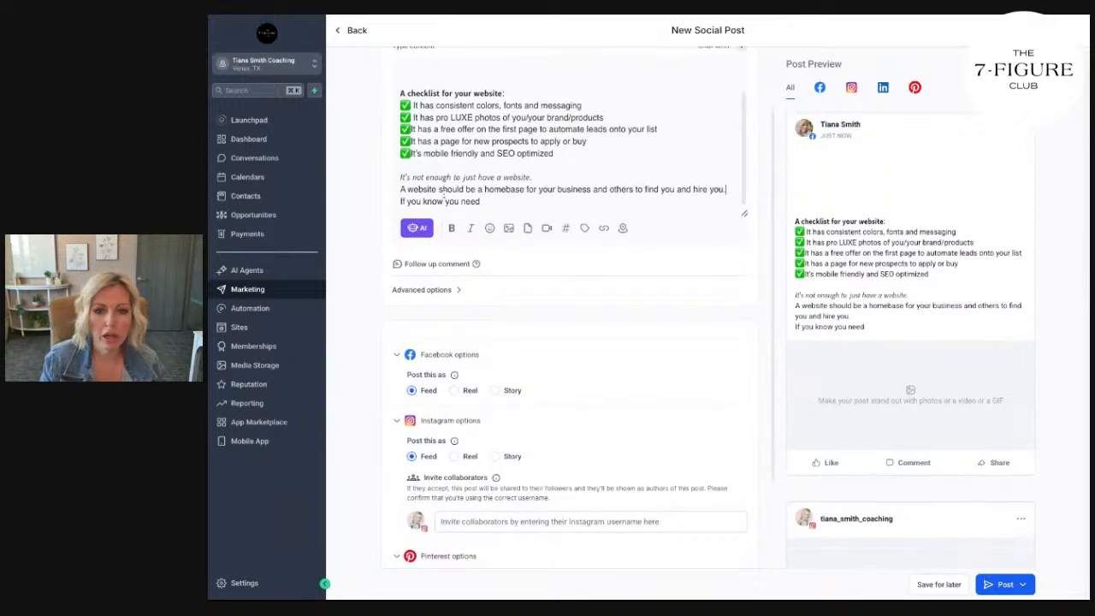
{"action": "scroll", "coordinate": [467, 206], "scroll_direction": "down", "scroll_amount": 3}
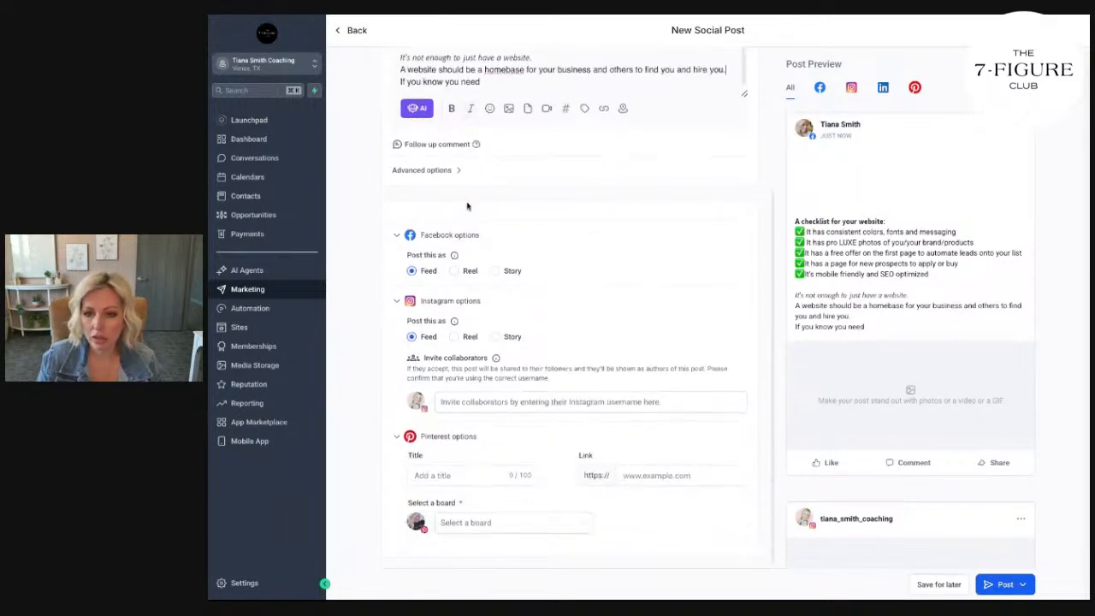
Delete the blank lines above the caption heading "A checklist for your website:"
{"action": "scroll", "coordinate": [920, 334], "scroll_direction": "down", "scroll_amount": 10}
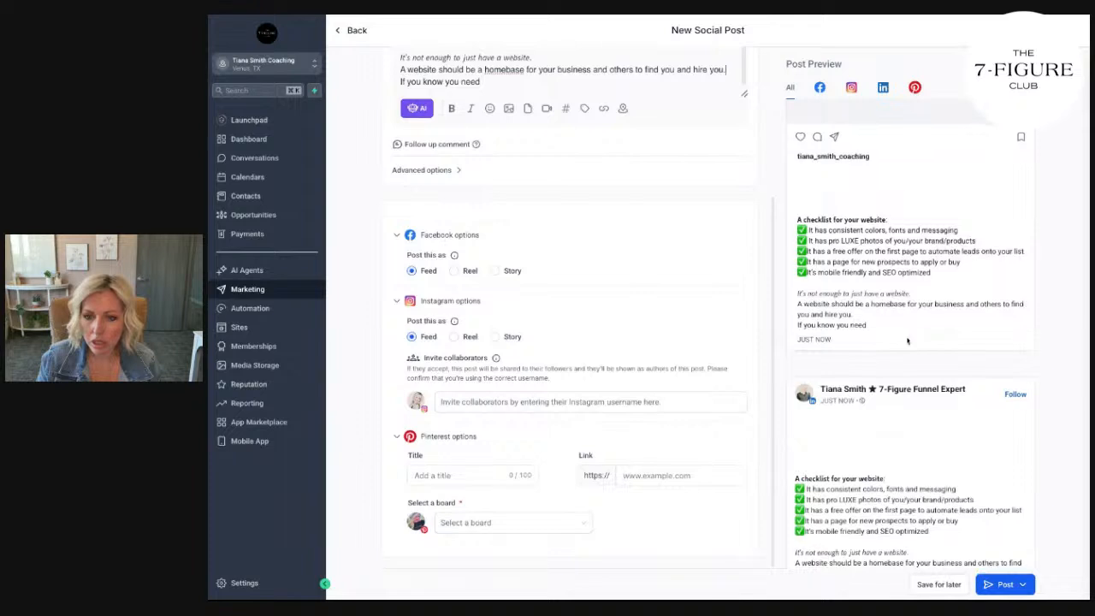
{"action": "scroll", "coordinate": [909, 340], "scroll_direction": "down", "scroll_amount": 3}
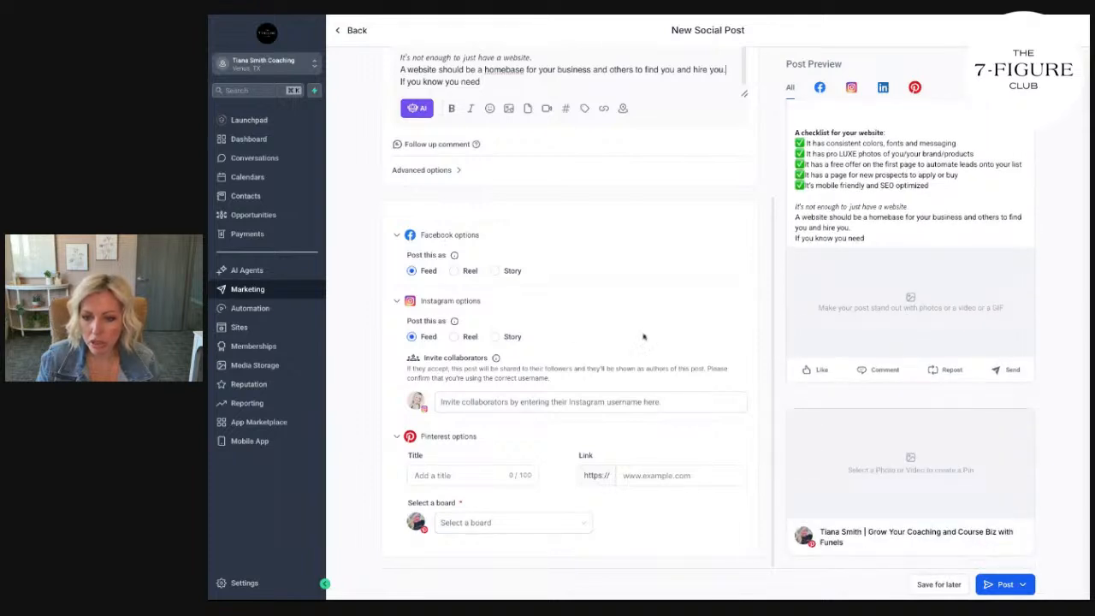
{"action": "scroll", "coordinate": [582, 271], "scroll_direction": "up", "scroll_amount": 5}
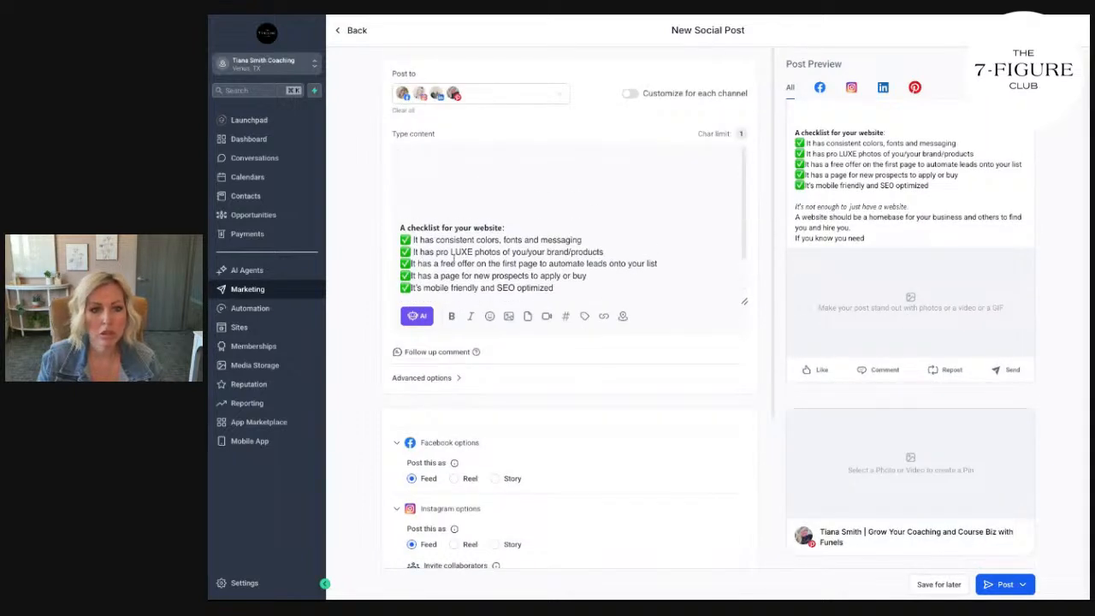
{"action": "left_click_drag", "start_coordinate": [436, 216], "coordinate": [431, 176]}
{"action": "left_click", "coordinate": [430, 177]}
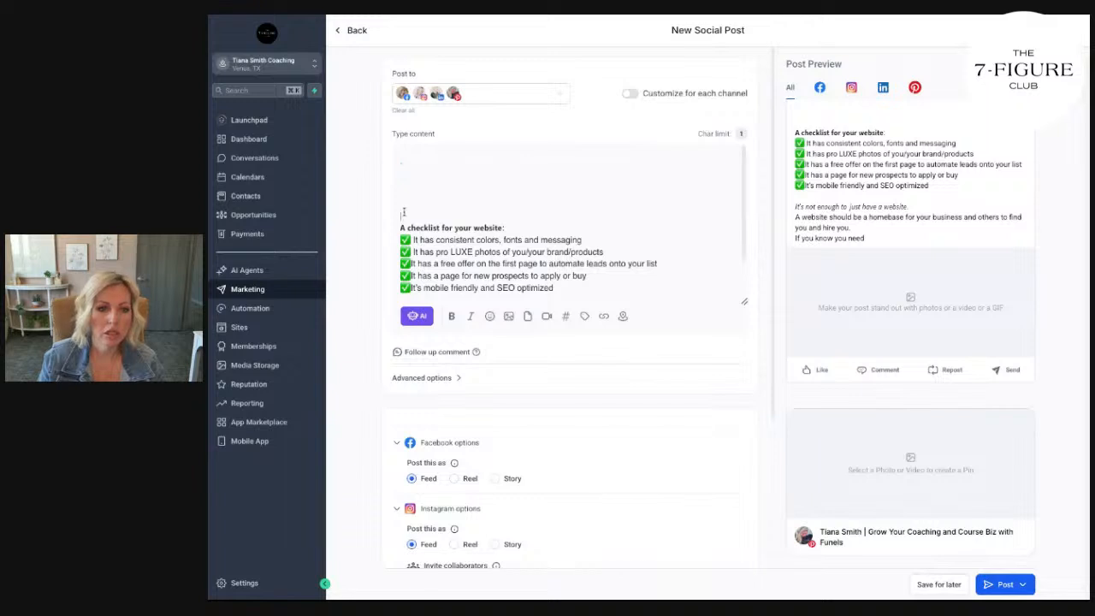
{"action": "left_click_drag", "start_coordinate": [403, 214], "coordinate": [401, 157]}
{"action": "key", "text": "BackSpace"}
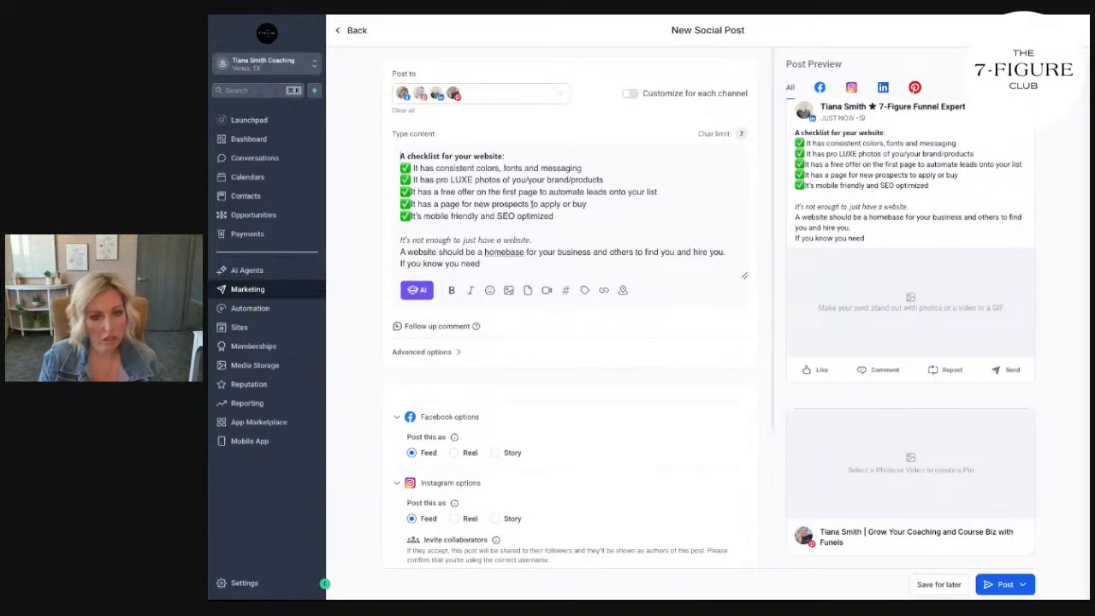
Reword the sentence below the italic line to "A website should be a way to automate leads and sales."
{"action": "left_click_drag", "start_coordinate": [487, 264], "coordinate": [397, 253]}
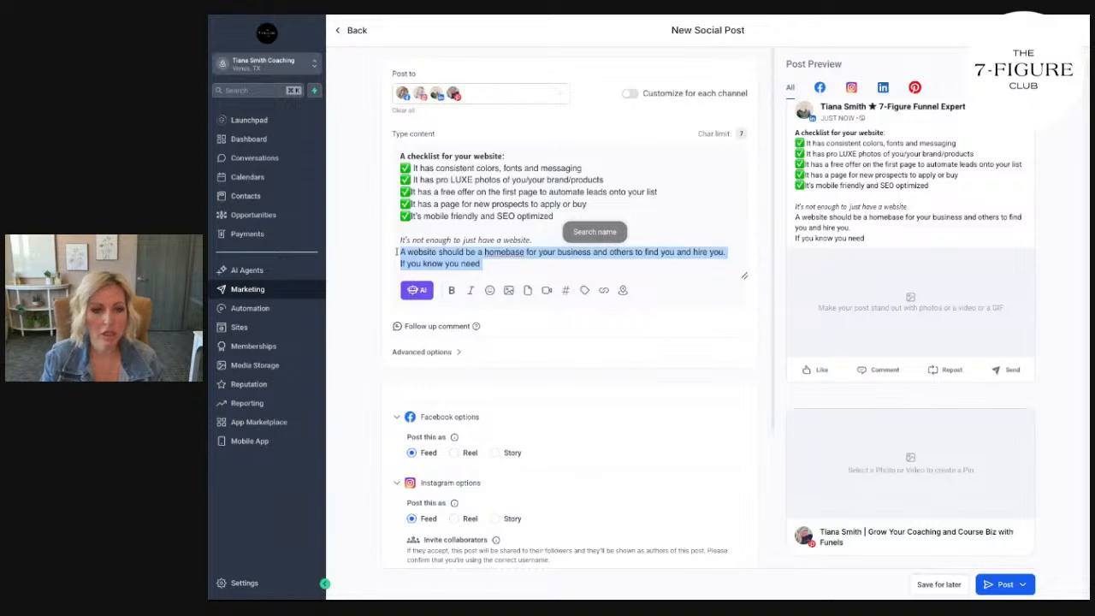
{"action": "left_click", "coordinate": [402, 252]}
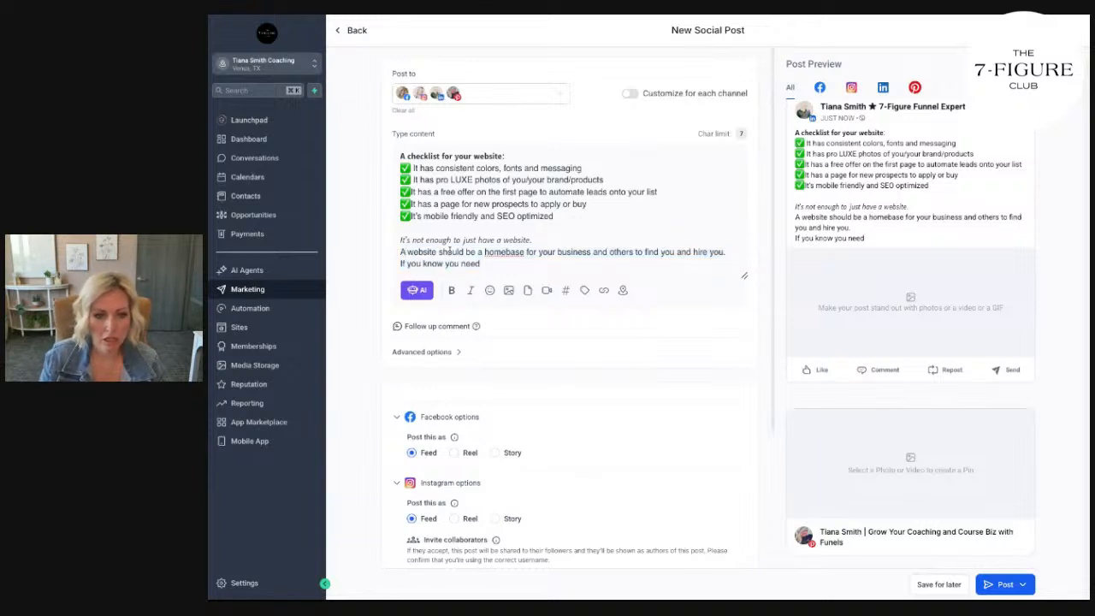
{"action": "left_click", "coordinate": [472, 253]}
{"action": "type", "text": "e a way to"}
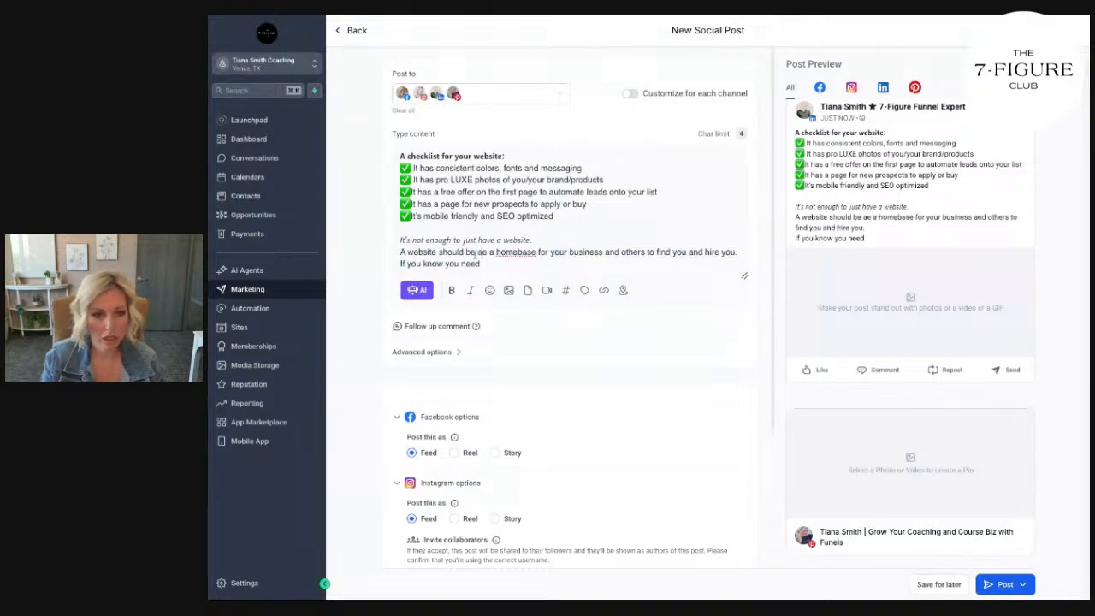
{"action": "type", "text": " automate"}
{"action": "key", "text": "BackSpace"}
{"action": "key", "text": "BackSpace"}
{"action": "key", "text": "BackSpace"}
{"action": "key", "text": "BackSpace"}
{"action": "key", "text": "BackSpace"}
{"action": "key", "text": "BackSpace"}
{"action": "key", "text": "BackSpace"}
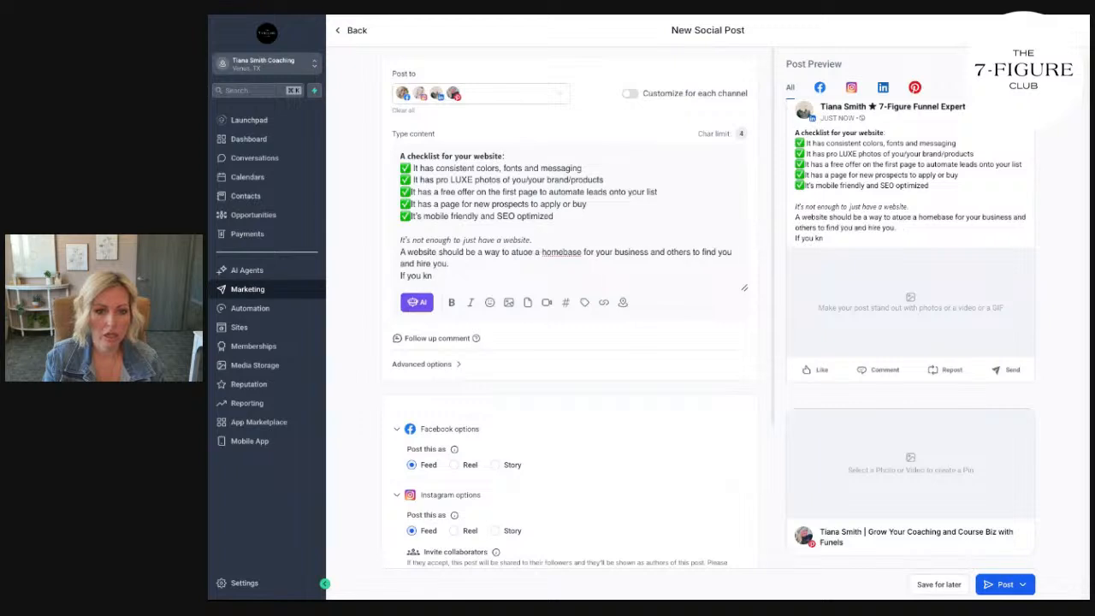
{"action": "type", "text": "utomate leads and s"}
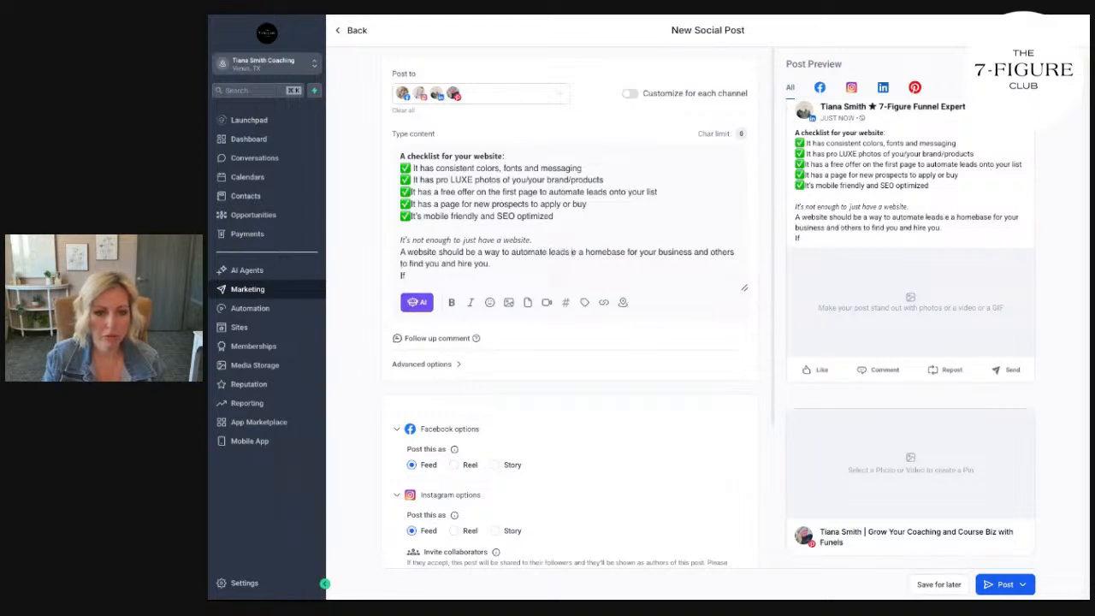
{"action": "type", "text": "ales. Comment"}
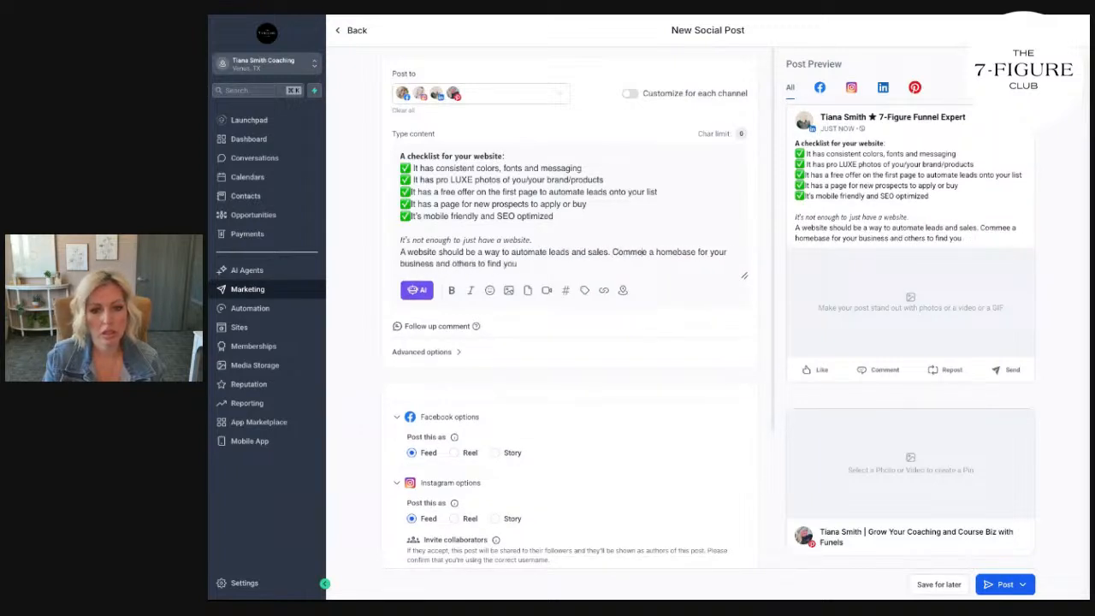
Finish the caption with "Comment WEBSITE for a Consult with our team." and delete the leftover text after it
{"action": "type", "text": " WEBSITE for a "}
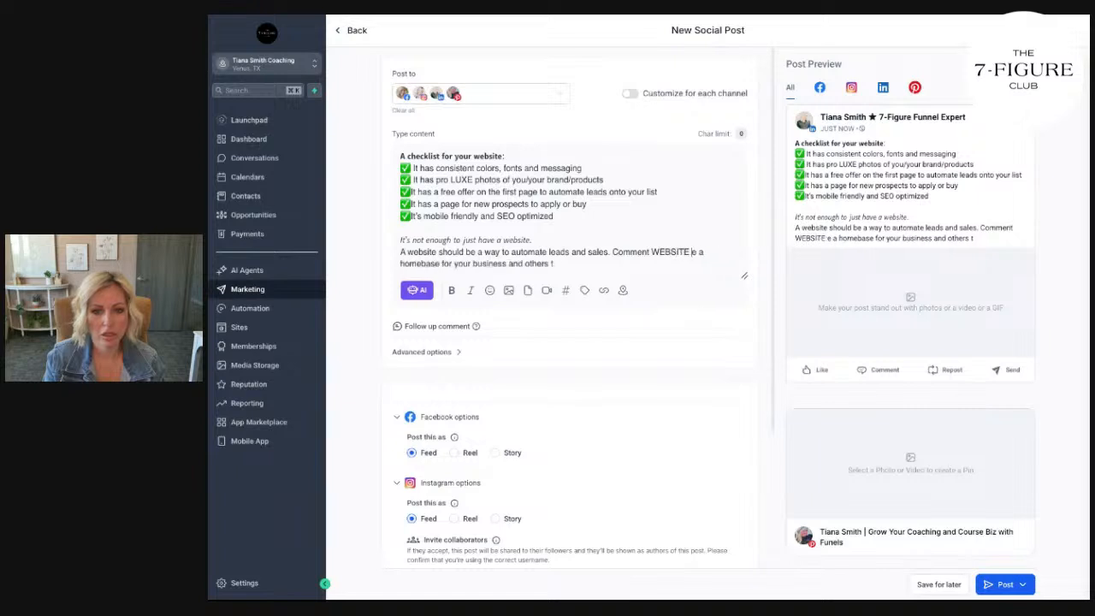
{"action": "type", "text": "Consult w"}
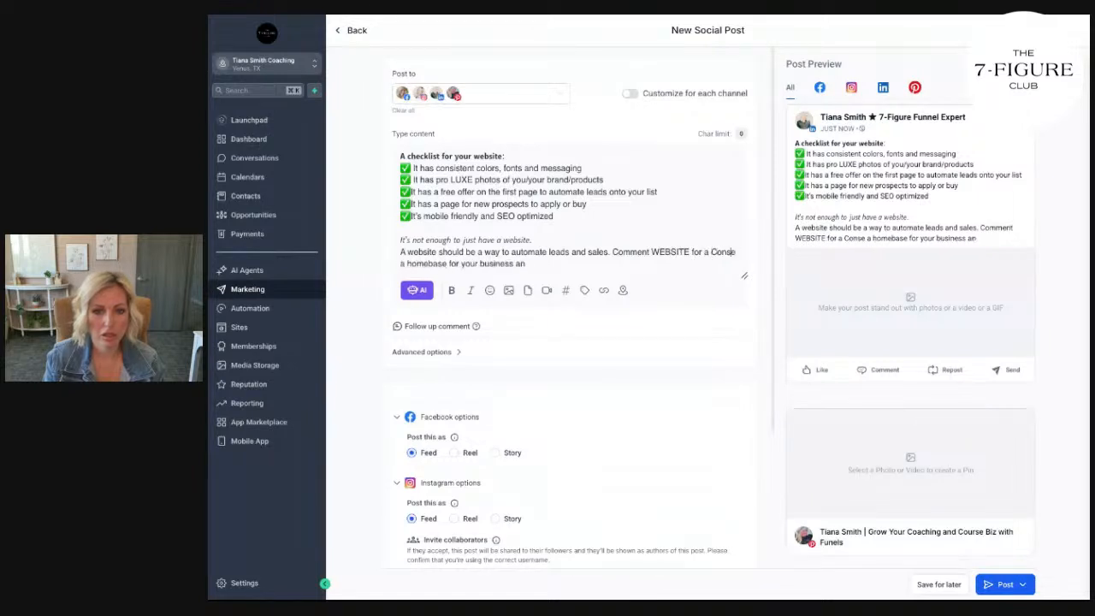
{"action": "type", "text": "ith our team."}
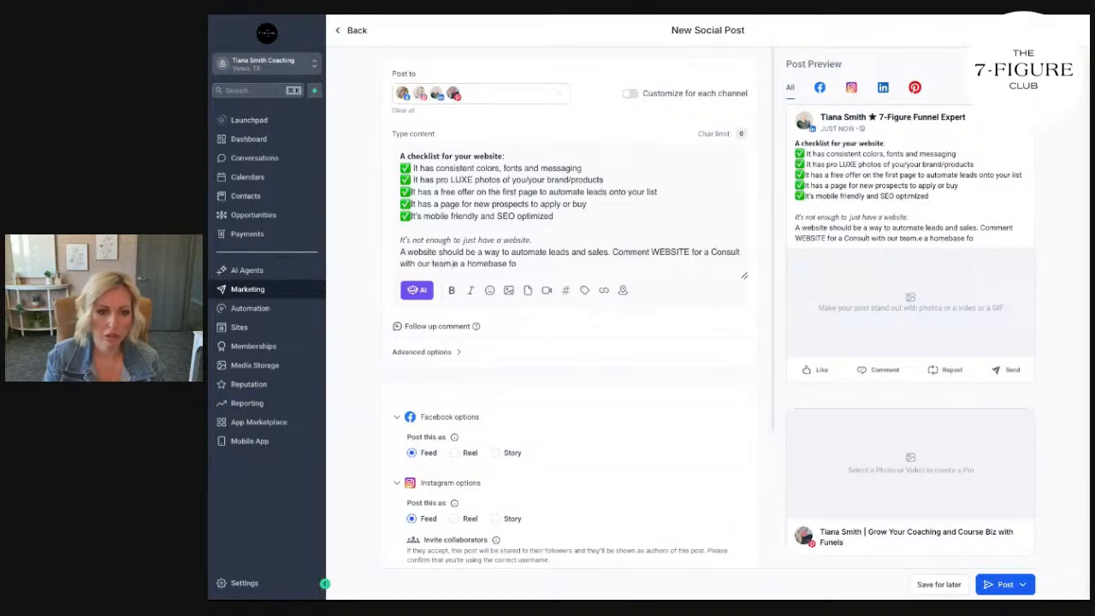
{"action": "left_click_drag", "start_coordinate": [522, 264], "coordinate": [453, 264]}
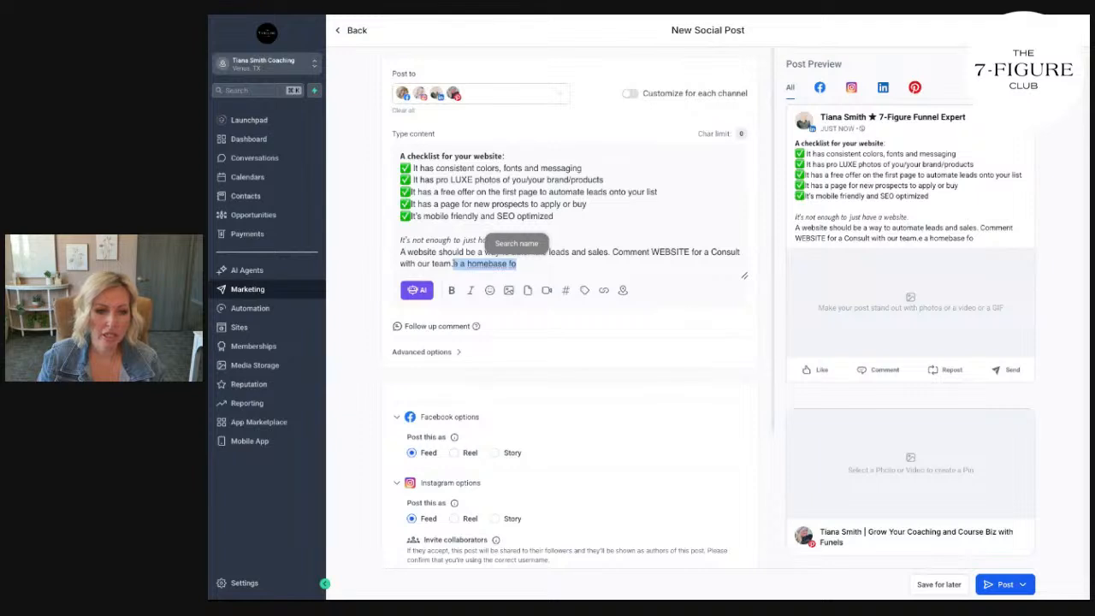
{"action": "key", "text": "BackSpace"}
Run the AI Improve writing option on the whole caption and replace the text with its suggestion
{"action": "key", "text": "ctrl+a"}
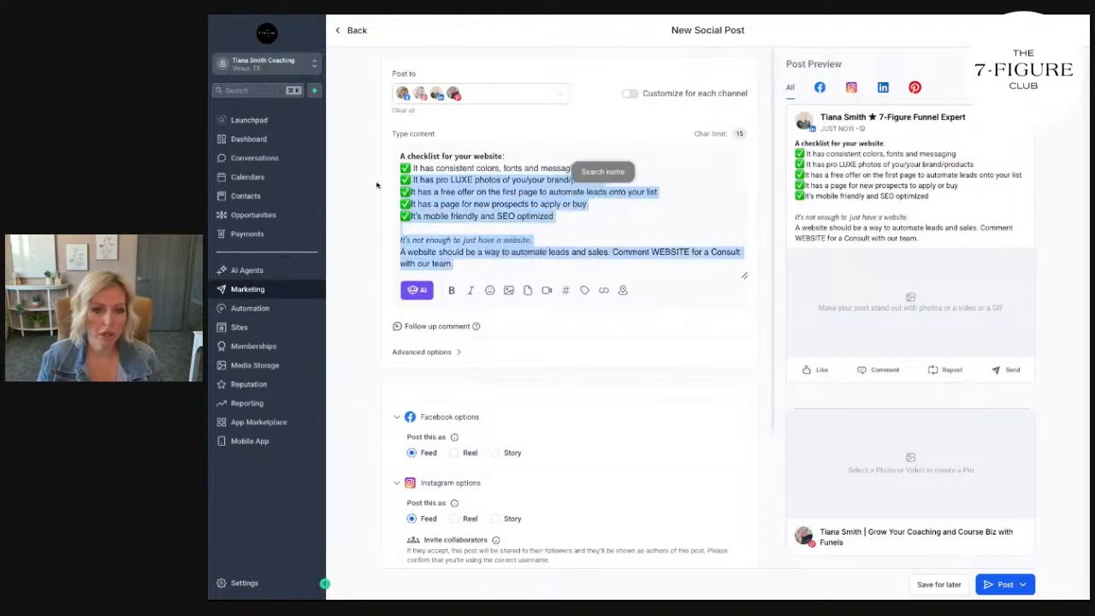
{"action": "left_click", "coordinate": [422, 292]}
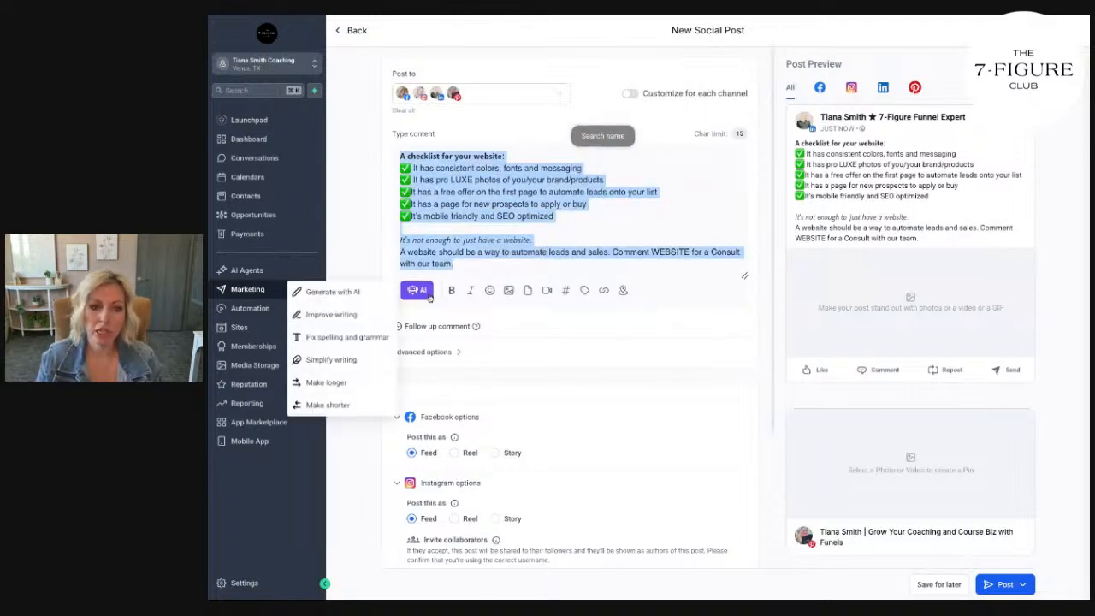
{"action": "left_click", "coordinate": [346, 316]}
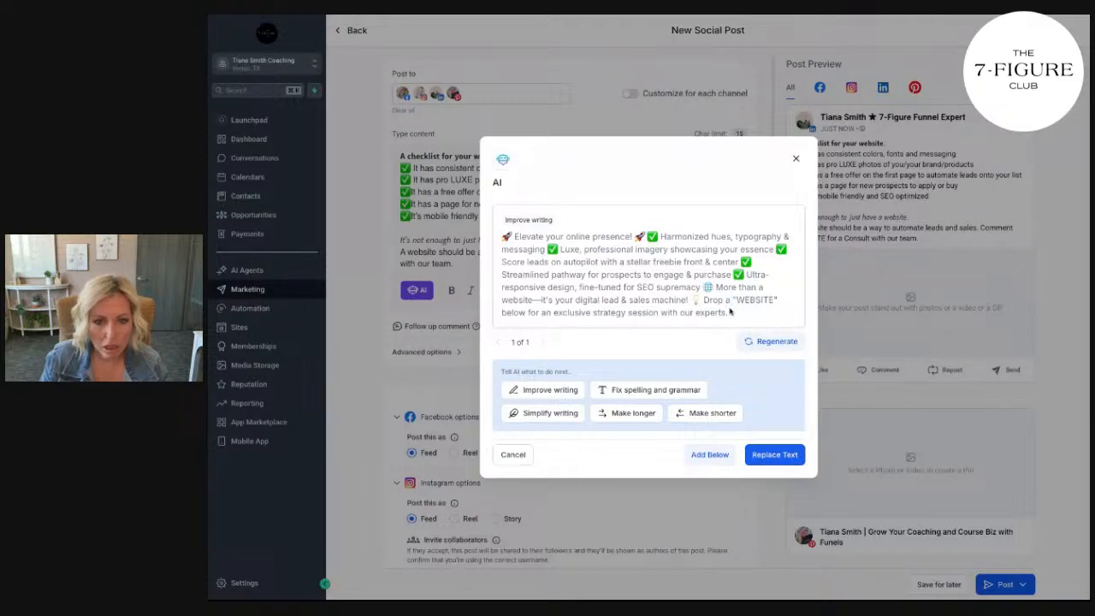
{"action": "left_click", "coordinate": [777, 459]}
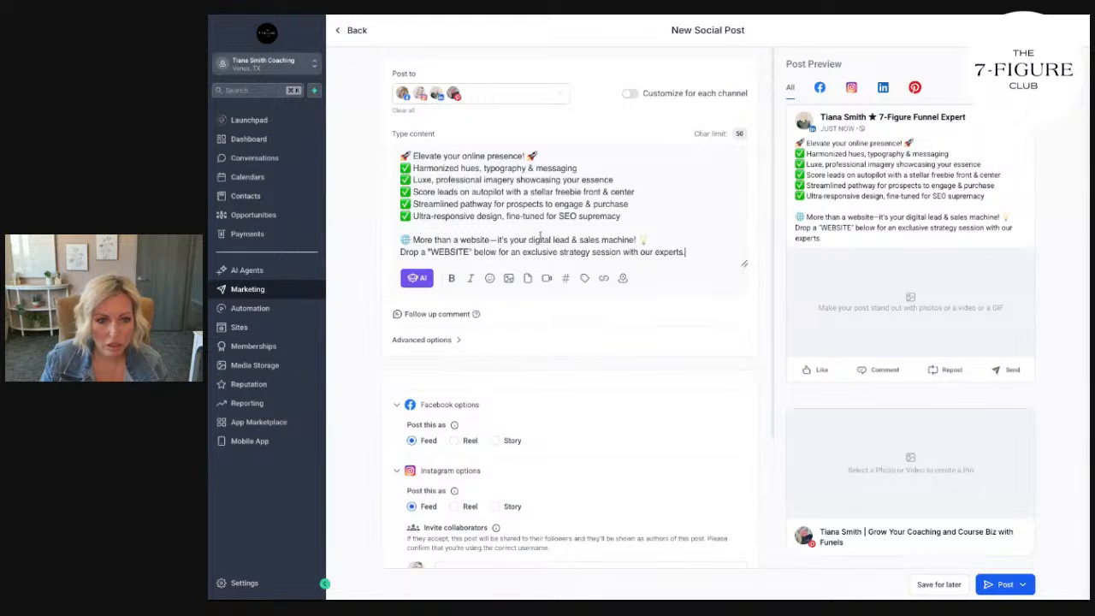
Delete the word "a" before "WEBSITE" in the caption's last line
{"action": "left_click", "coordinate": [427, 251]}
{"action": "key", "text": "BackSpace"}
{"action": "key", "text": "BackSpace"}
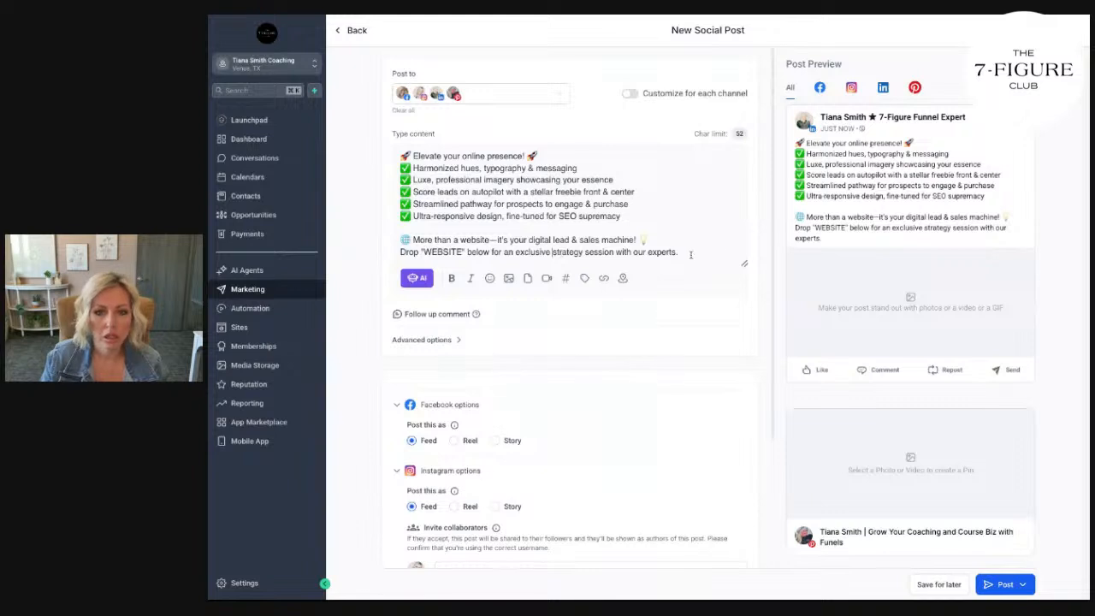
{"action": "left_click_drag", "start_coordinate": [691, 254], "coordinate": [556, 137]}
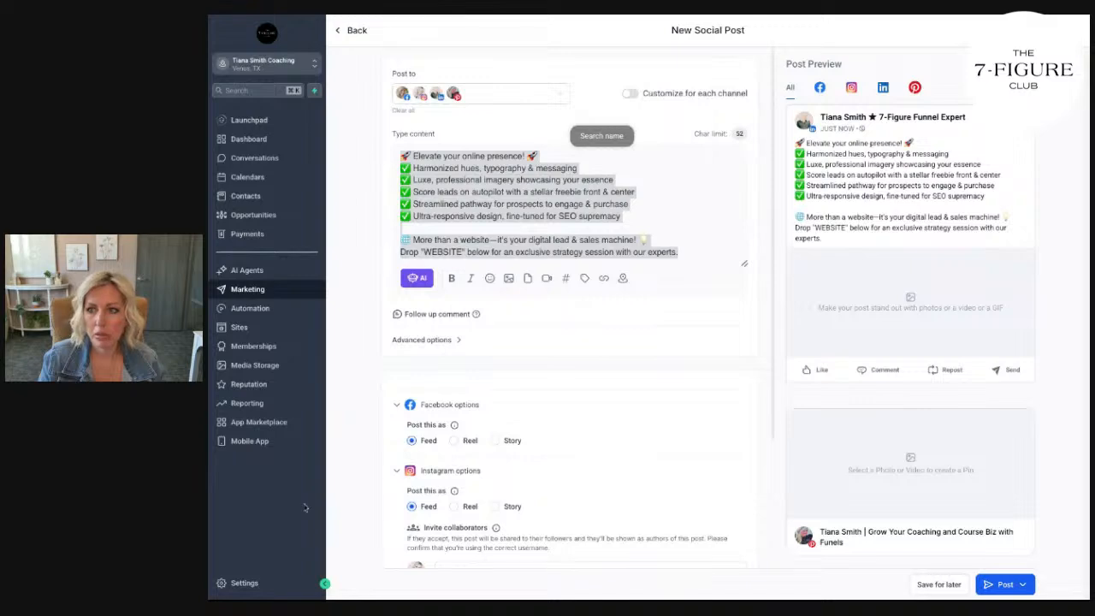
Upload Search.png to the media library and attach it to the post
{"action": "left_click", "coordinate": [509, 278]}
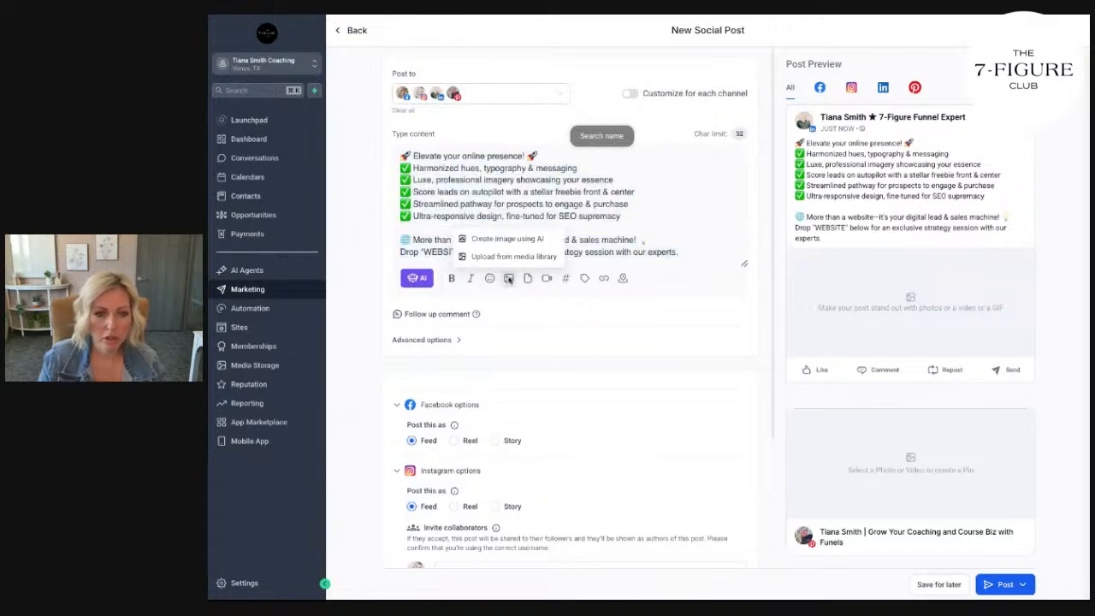
{"action": "left_click", "coordinate": [516, 257]}
{"action": "left_click", "coordinate": [355, 181]}
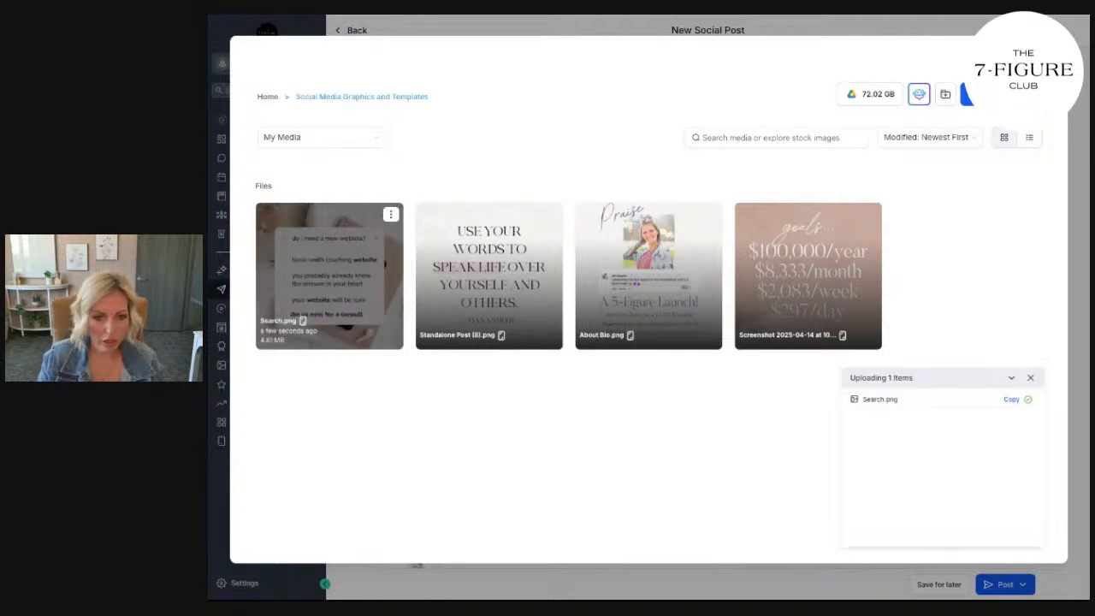
{"action": "left_click", "coordinate": [304, 273]}
{"action": "left_click", "coordinate": [304, 274]}
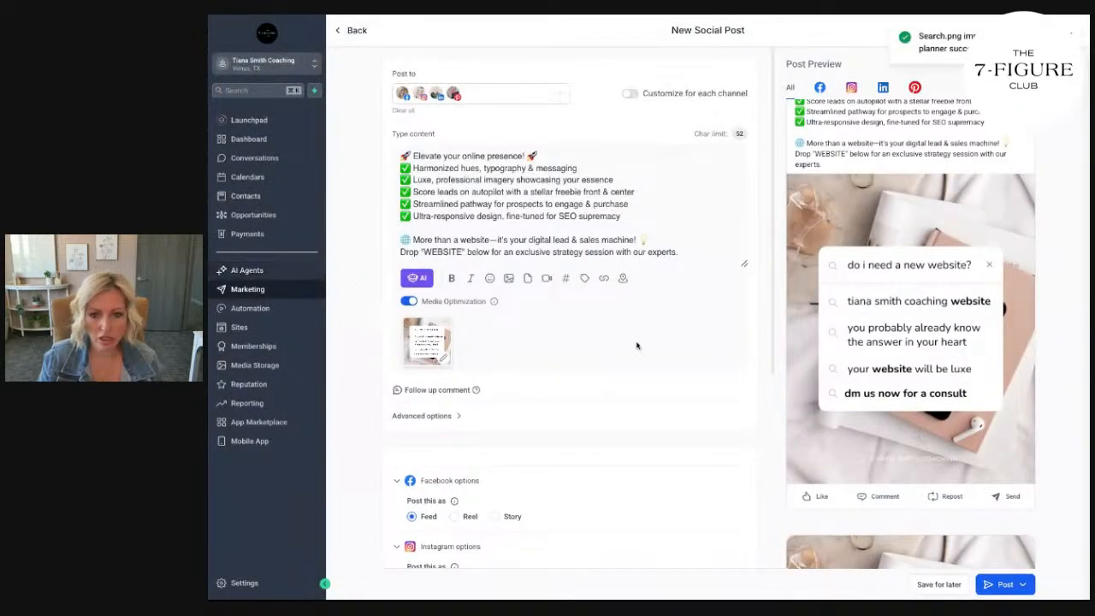
Enter "Free Website Checklist for Coaches and Course Creators" as the Pinterest title
{"action": "scroll", "coordinate": [805, 336], "scroll_direction": "down", "scroll_amount": 5}
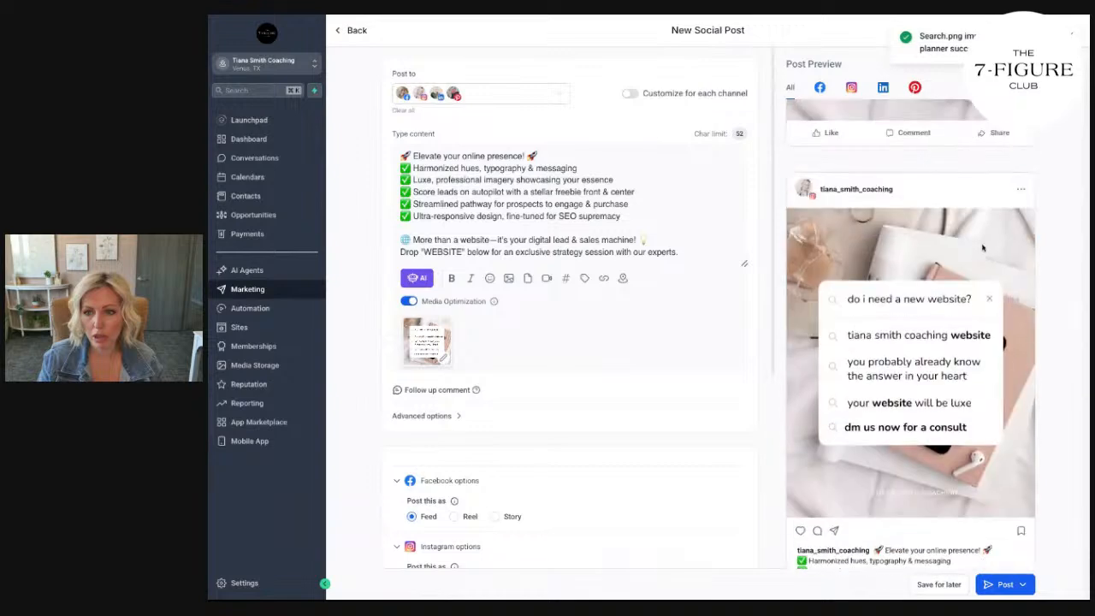
{"action": "scroll", "coordinate": [912, 334], "scroll_direction": "down", "scroll_amount": 5}
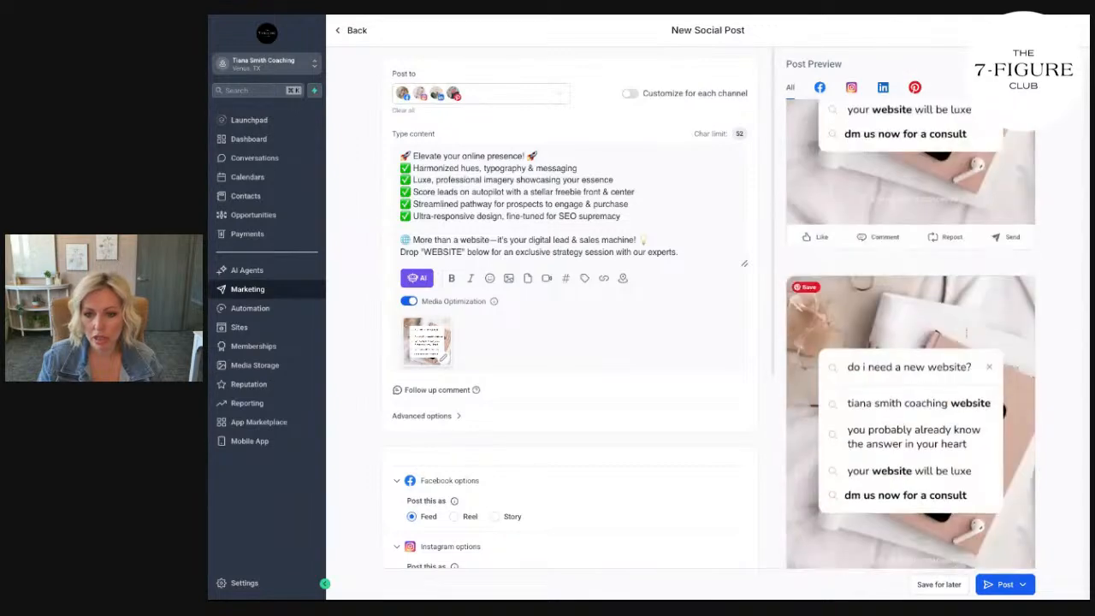
{"action": "scroll", "coordinate": [602, 340], "scroll_direction": "down", "scroll_amount": 4}
{"action": "left_click", "coordinate": [601, 339]}
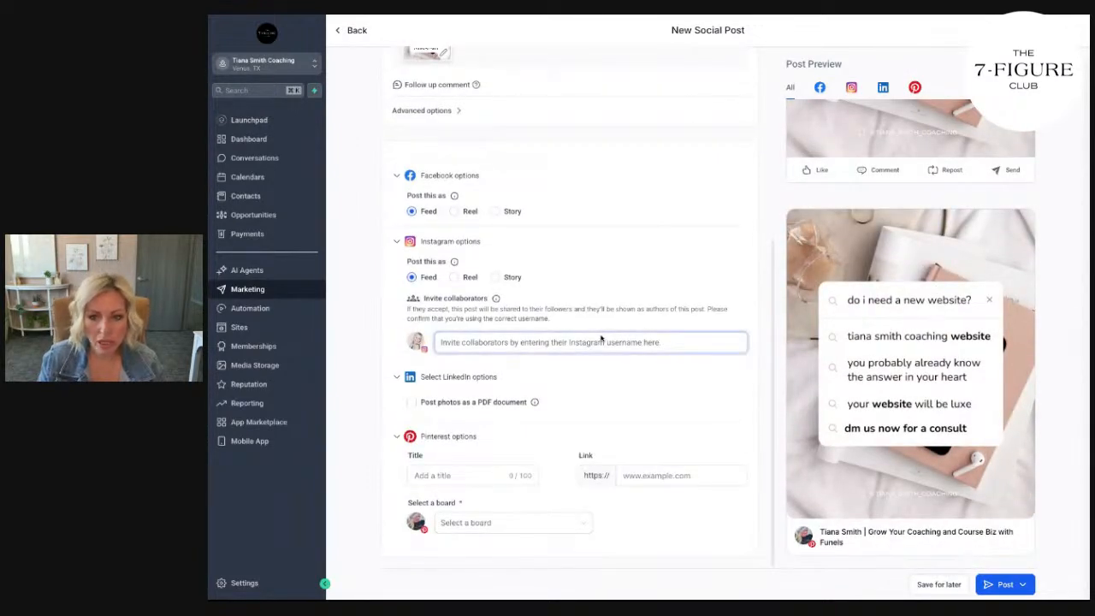
{"action": "left_click", "coordinate": [449, 477]}
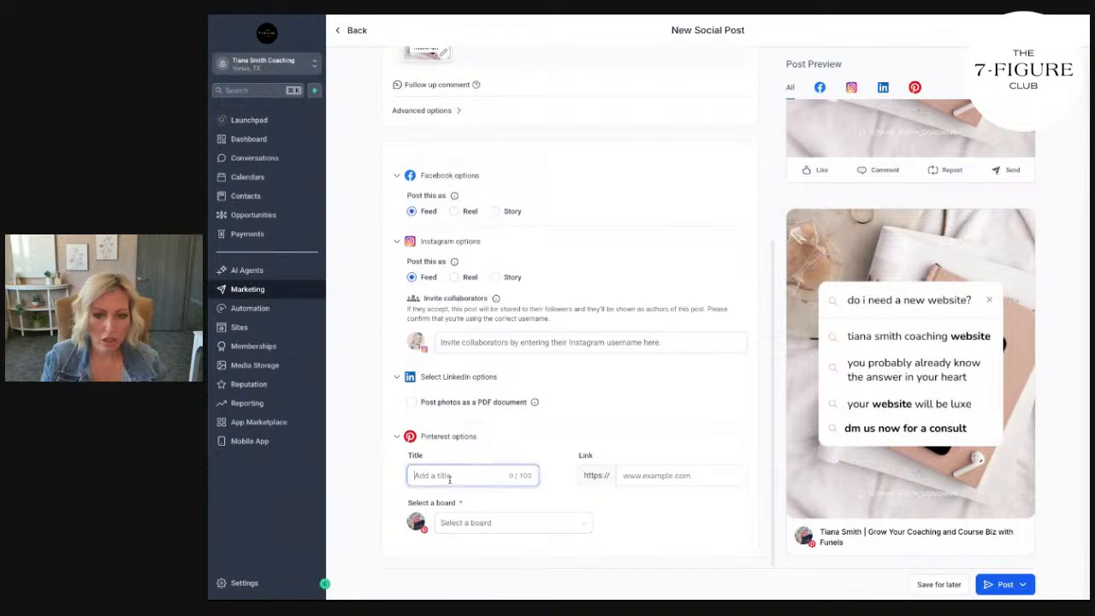
{"action": "type", "text": "Free Website"}
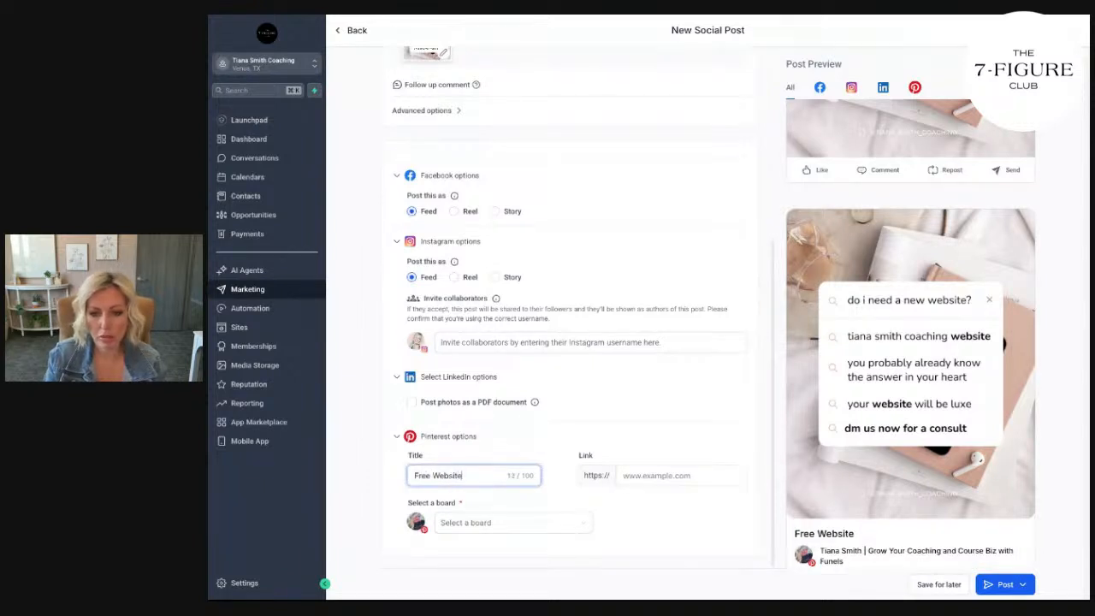
{"action": "type", "text": " Checklist for Coach"}
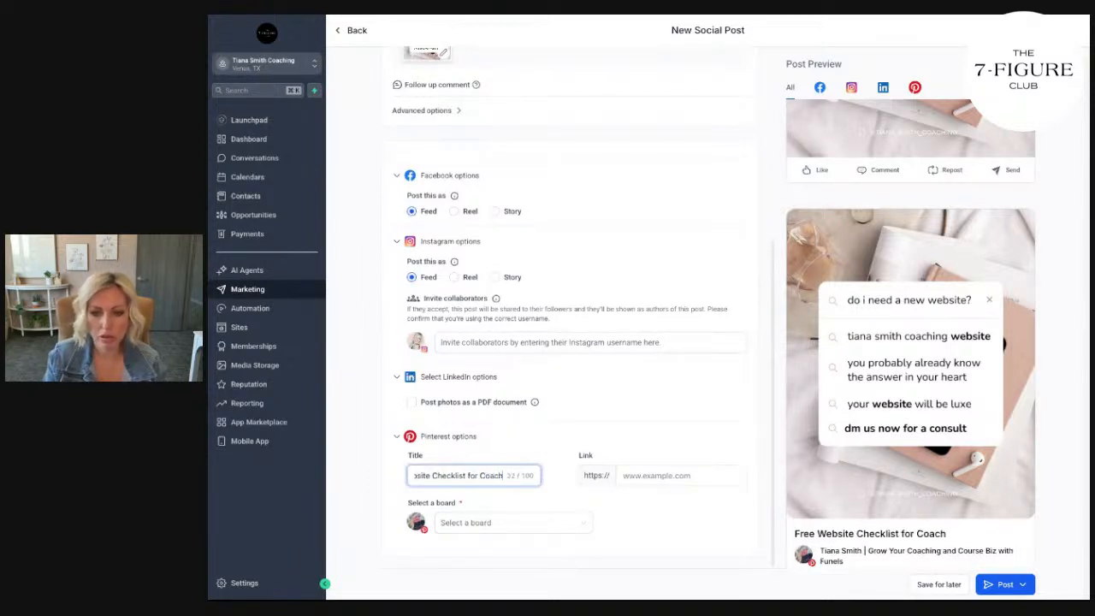
{"action": "type", "text": "es and Course Creators"}
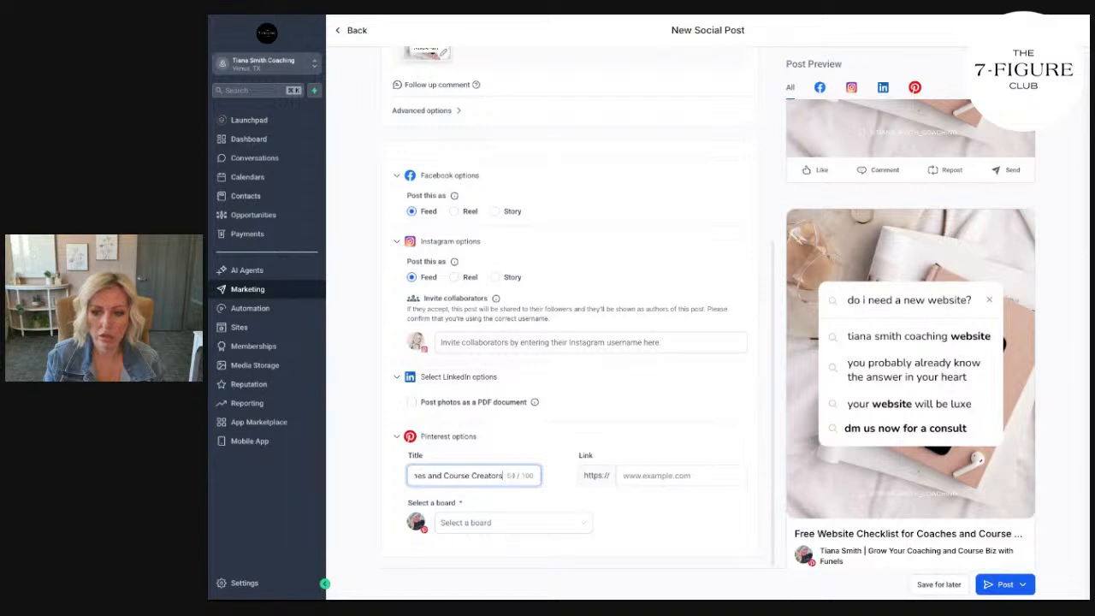
Change the Pinterest title to "Free Website Checklist for Coaches to Grow"
{"action": "key", "text": "BackSpace"}
{"action": "key", "text": "BackSpace"}
{"action": "key", "text": "BackSpace"}
{"action": "key", "text": "BackSpace"}
{"action": "key", "text": "BackSpace"}
{"action": "key", "text": "BackSpace"}
{"action": "key", "text": "BackSpace"}
{"action": "key", "text": "BackSpace"}
{"action": "key", "text": "BackSpace"}
{"action": "key", "text": "BackSpace"}
{"action": "key", "text": "BackSpace"}
{"action": "key", "text": "BackSpace"}
{"action": "key", "text": "BackSpace"}
{"action": "key", "text": "BackSpace"}
{"action": "key", "text": "BackSpace"}
{"action": "key", "text": "BackSpace"}
{"action": "key", "text": "BackSpace"}
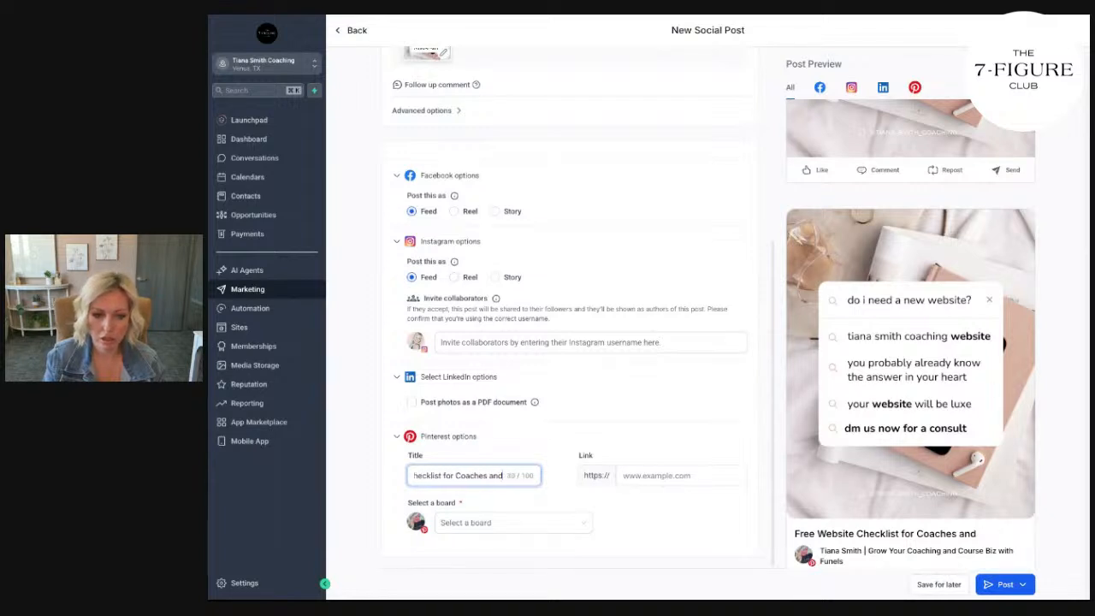
{"action": "key", "text": "BackSpace"}
{"action": "type", "text": "to Grow"}
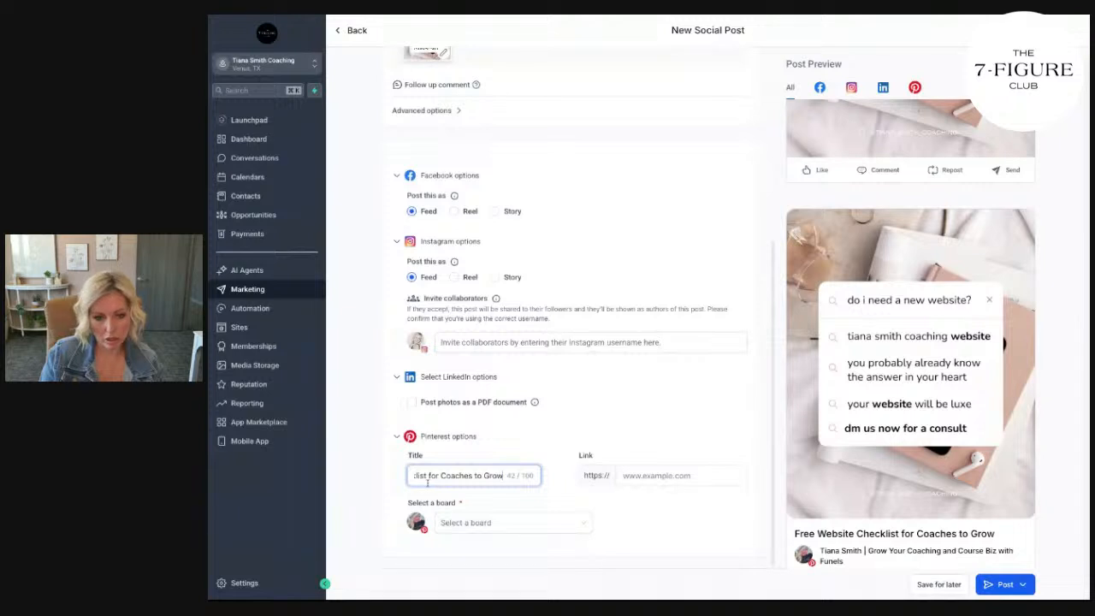
Change the Pinterest title to "Free Website Checklist for Coaches + Course Creators"
{"action": "key", "text": "BackSpace"}
{"action": "key", "text": "BackSpace"}
{"action": "key", "text": "BackSpace"}
{"action": "key", "text": "BackSpace"}
{"action": "key", "text": "BackSpace"}
{"action": "key", "text": "BackSpace"}
{"action": "key", "text": "BackSpace"}
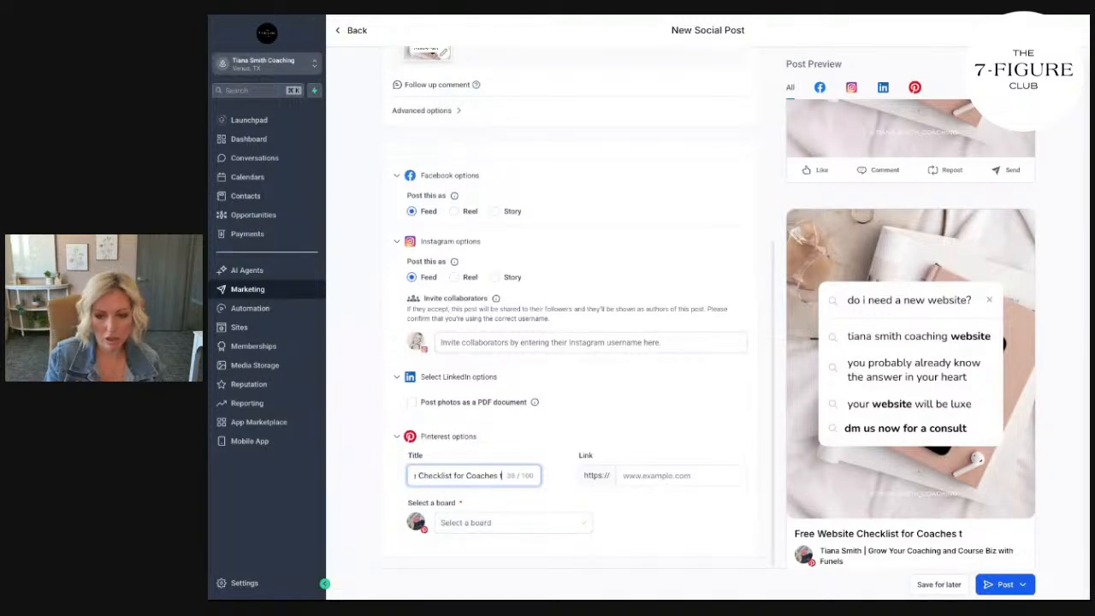
{"action": "type", "text": "+"}
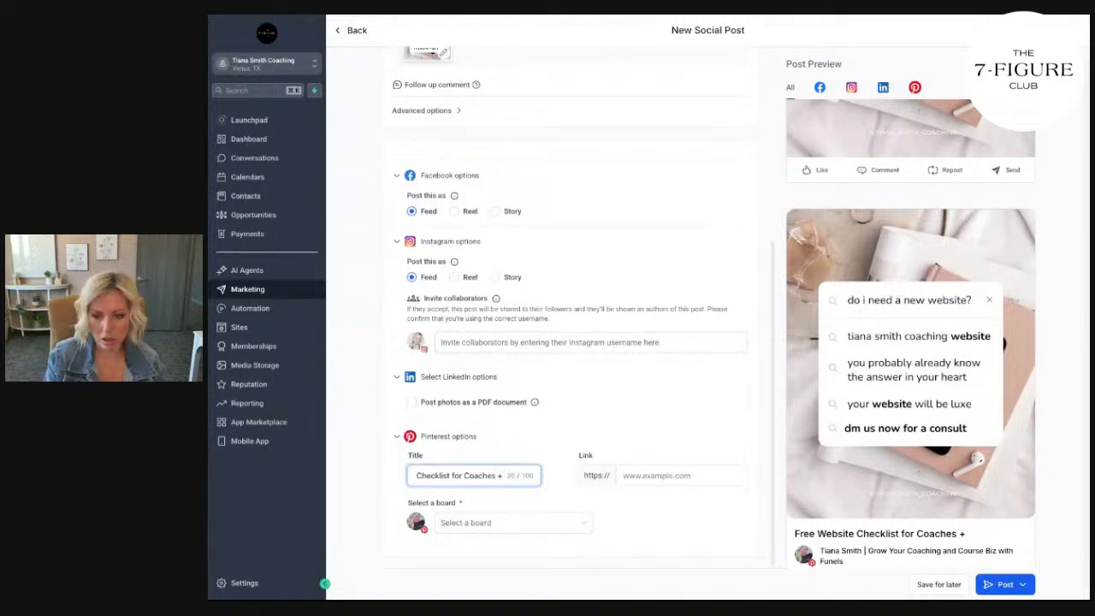
{"action": "type", "text": " Course Creators"}
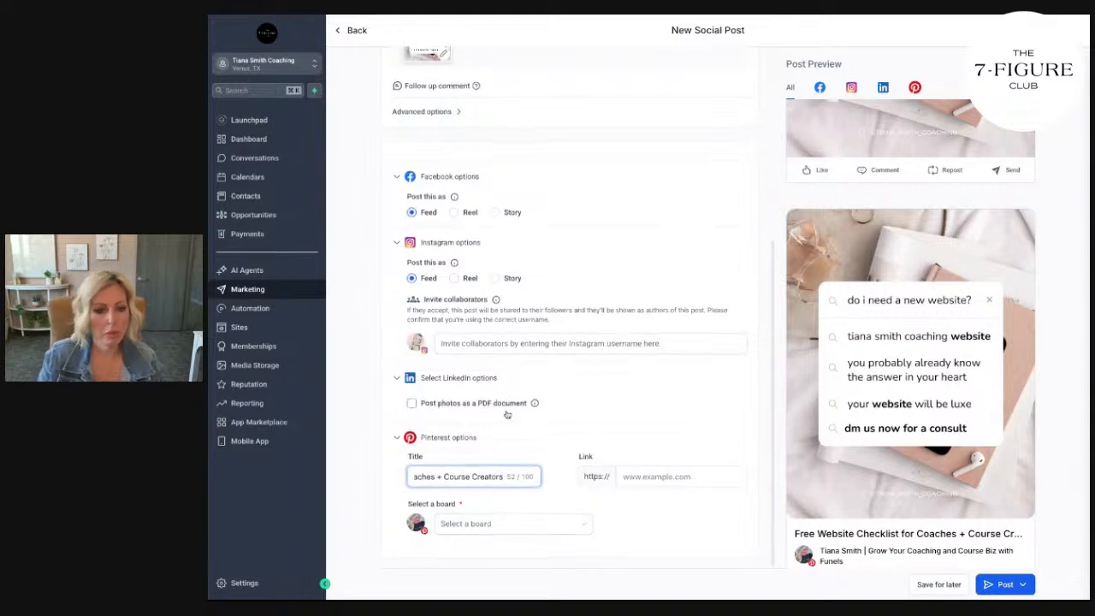
Paste the copied app.gohighlevel.com preview address as the Pinterest link
{"action": "left_click", "coordinate": [691, 476]}
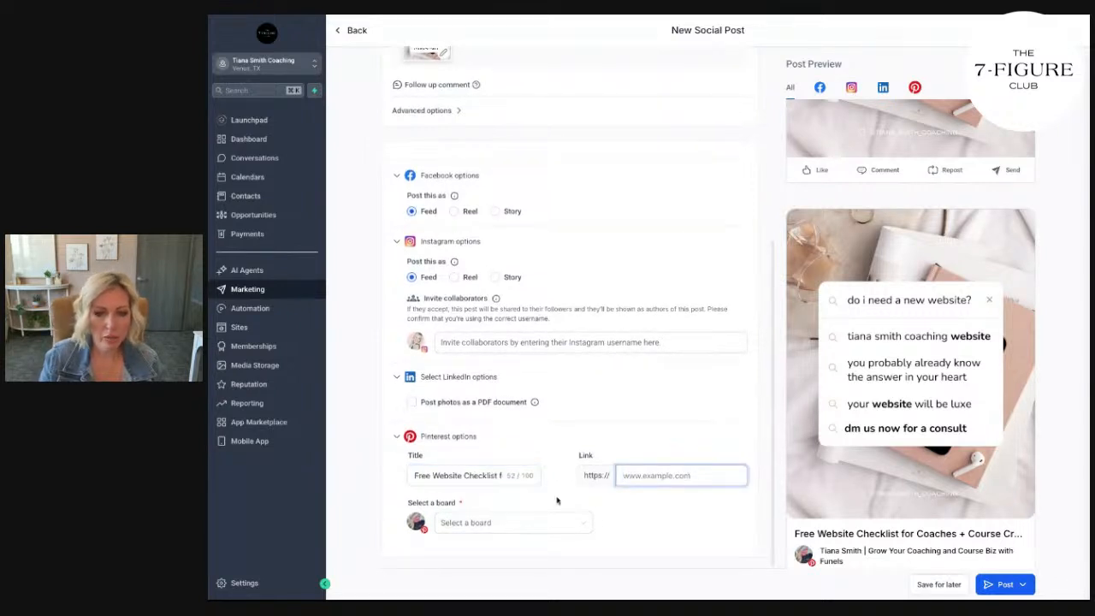
{"action": "key", "text": "super+Tab"}
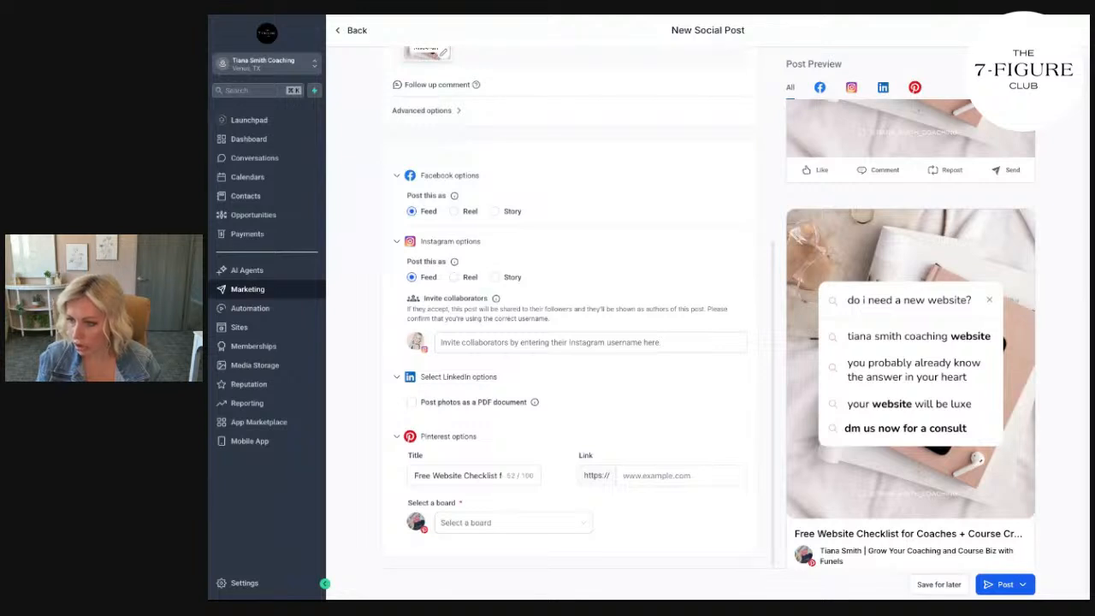
{"action": "left_click", "coordinate": [623, 475]}
{"action": "key", "text": "ctrl+v"}
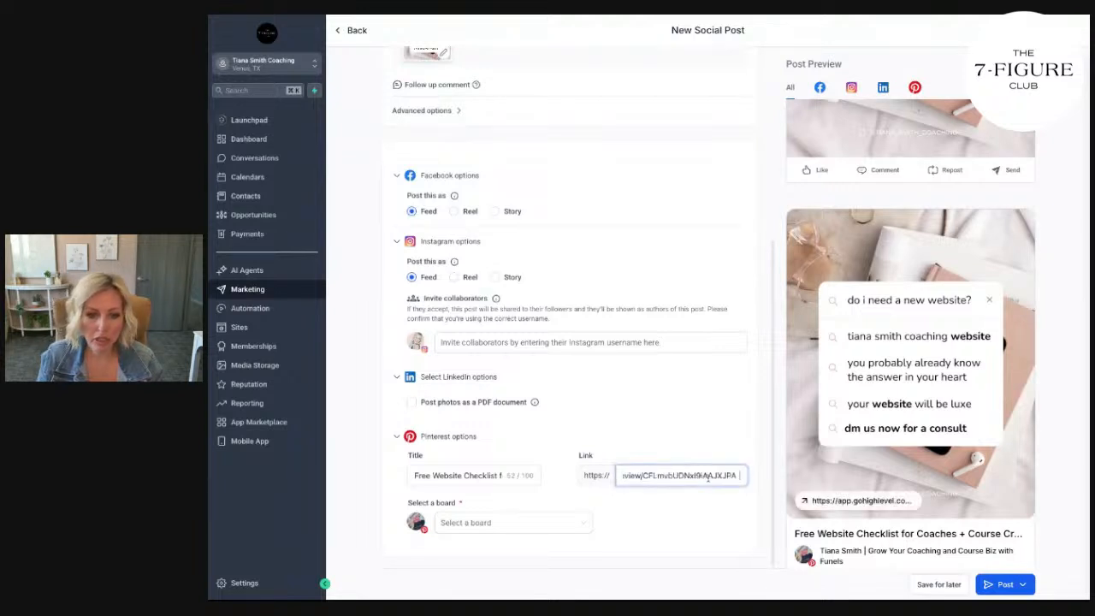
Choose the Content Creation and Organization board for the Pinterest post
{"action": "left_click", "coordinate": [539, 523]}
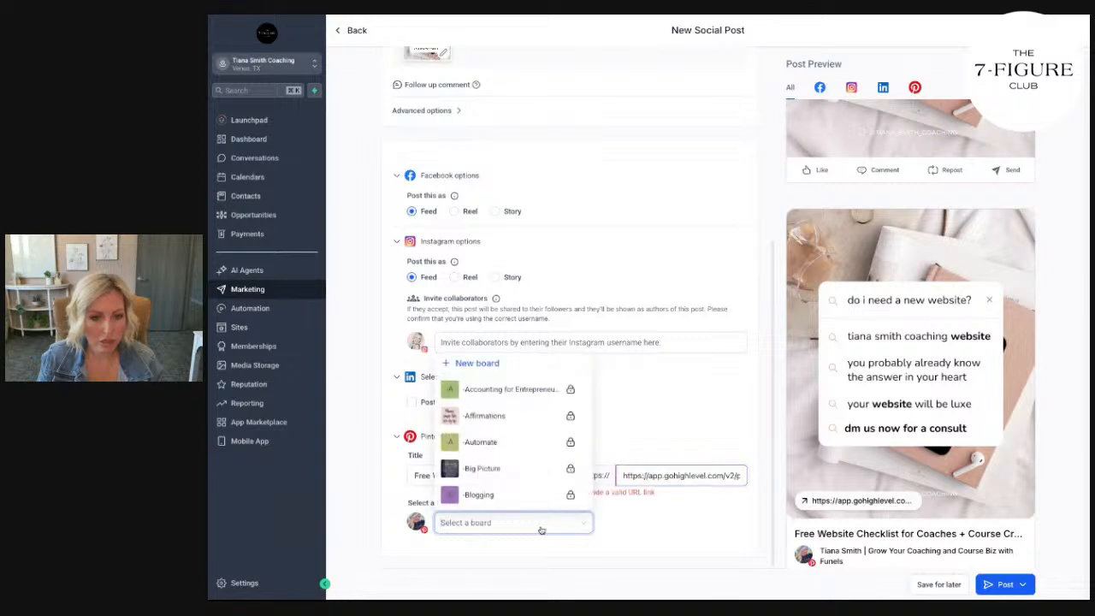
{"action": "scroll", "coordinate": [499, 428], "scroll_direction": "down", "scroll_amount": 5}
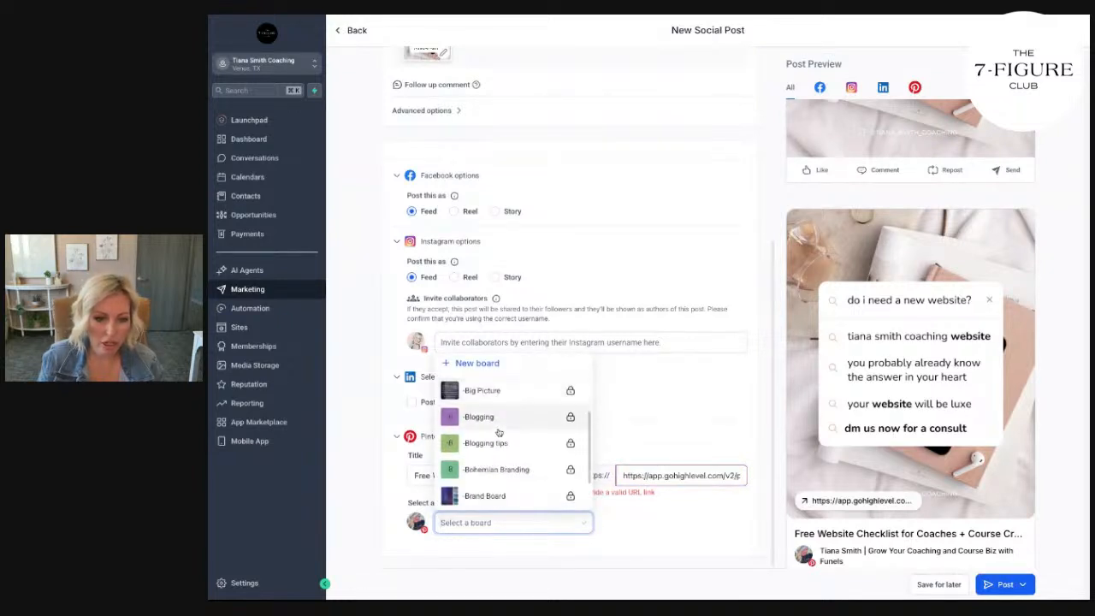
{"action": "scroll", "coordinate": [499, 434], "scroll_direction": "down", "scroll_amount": 4}
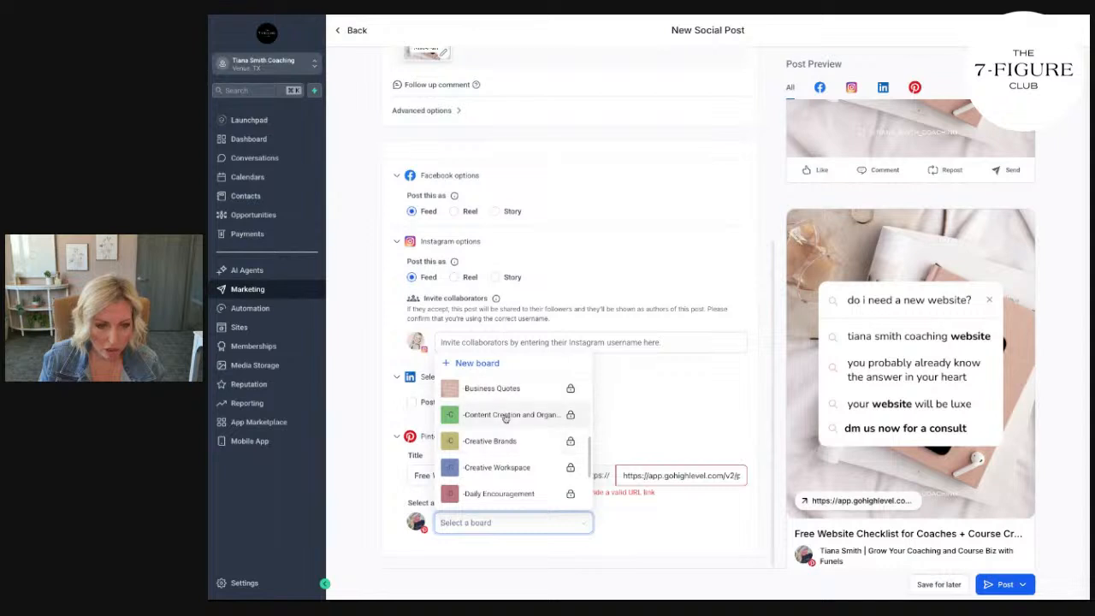
{"action": "left_click", "coordinate": [501, 414]}
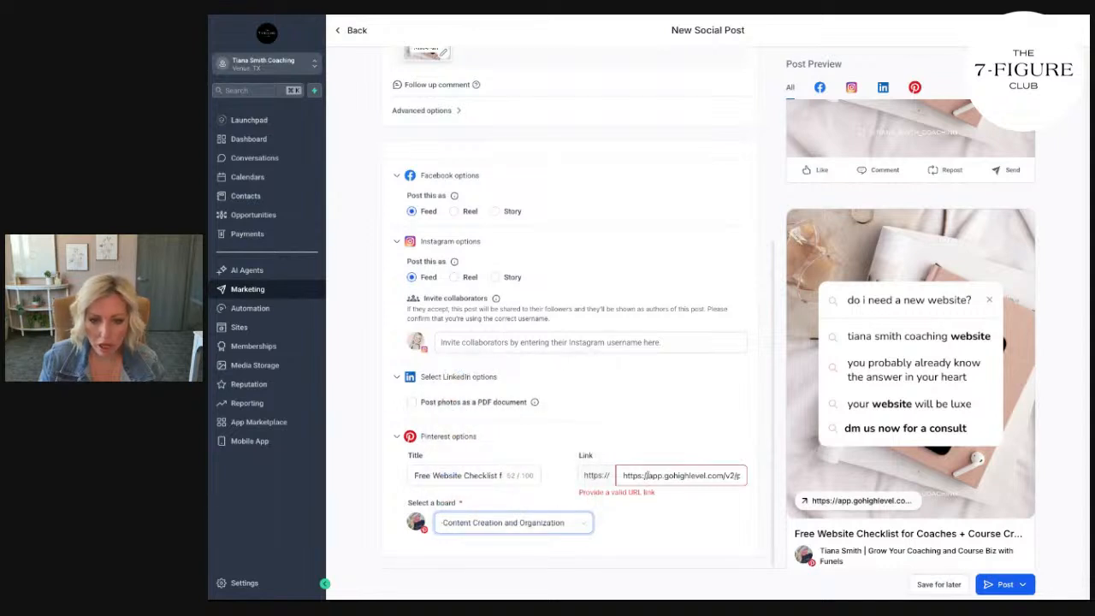
{"action": "left_click_drag", "start_coordinate": [649, 473], "coordinate": [617, 476]}
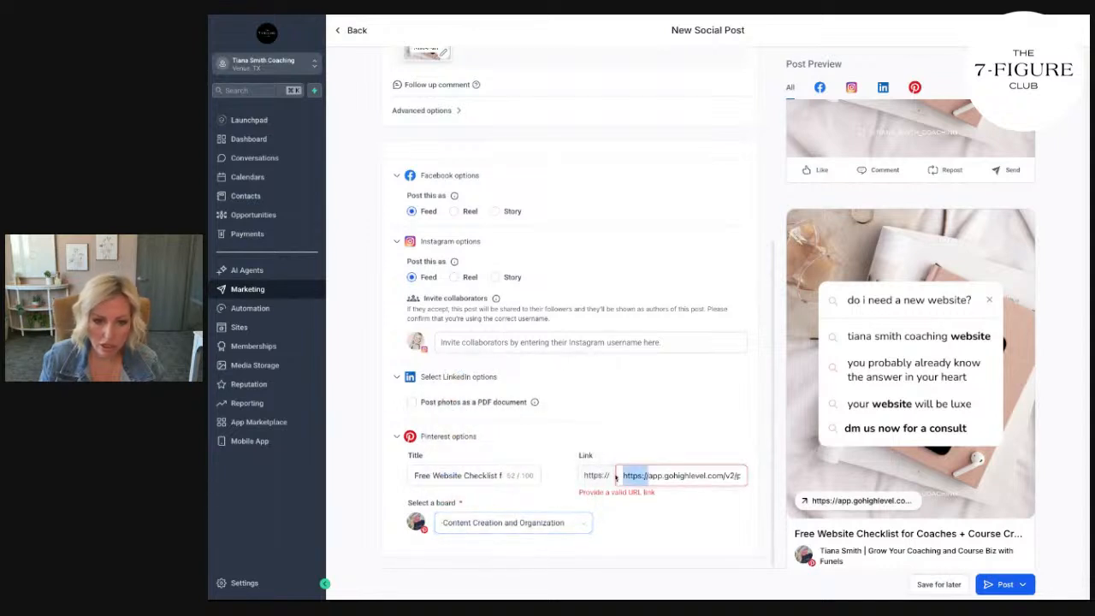
{"action": "key", "text": "BackSpace"}
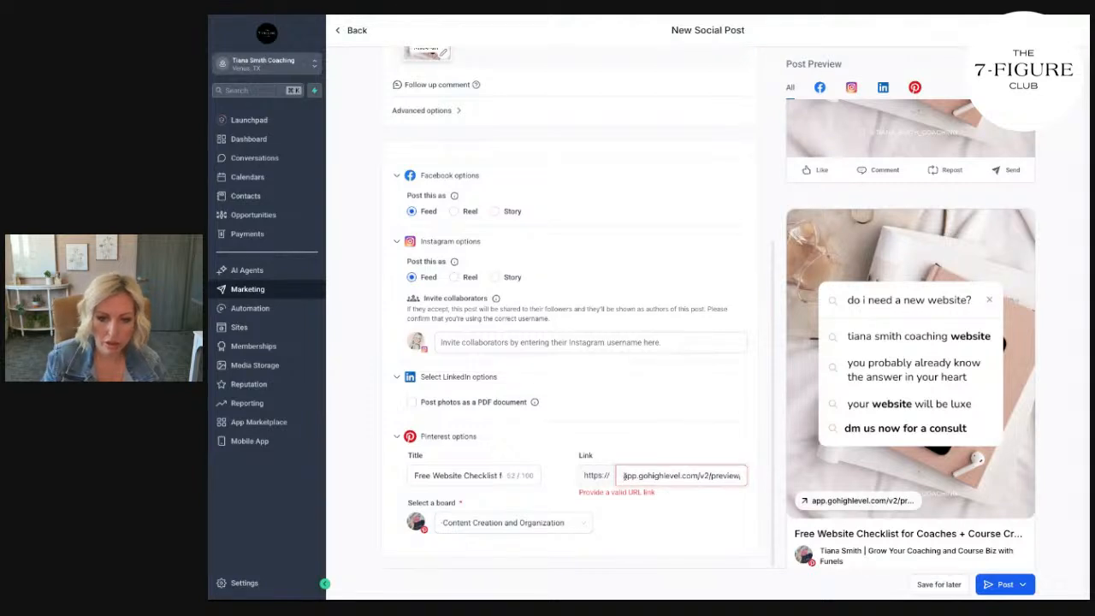
{"action": "left_click", "coordinate": [694, 448]}
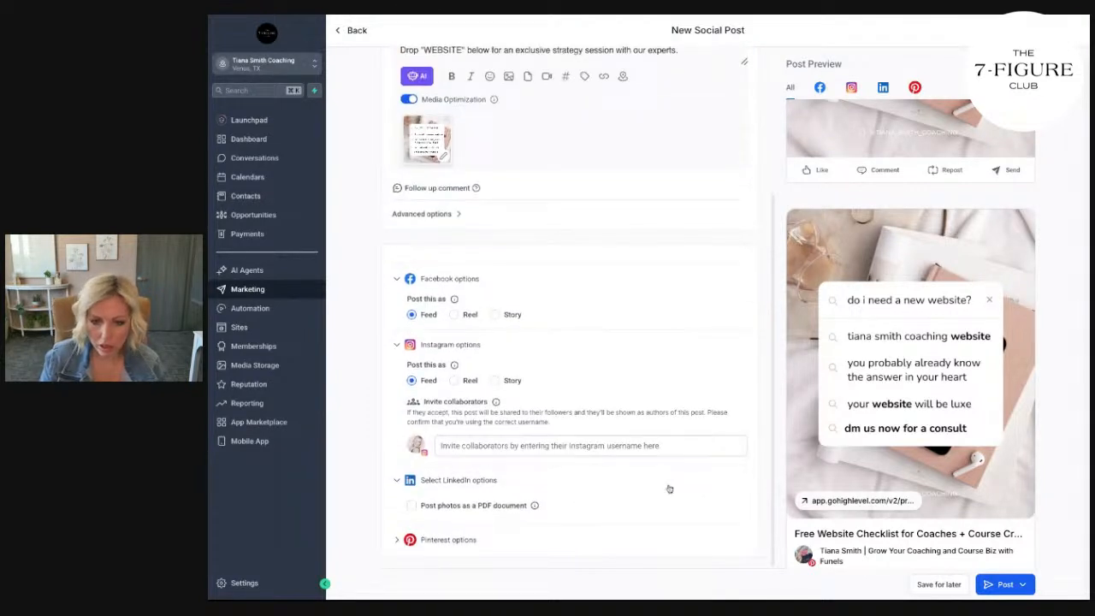
{"action": "left_click", "coordinate": [554, 454]}
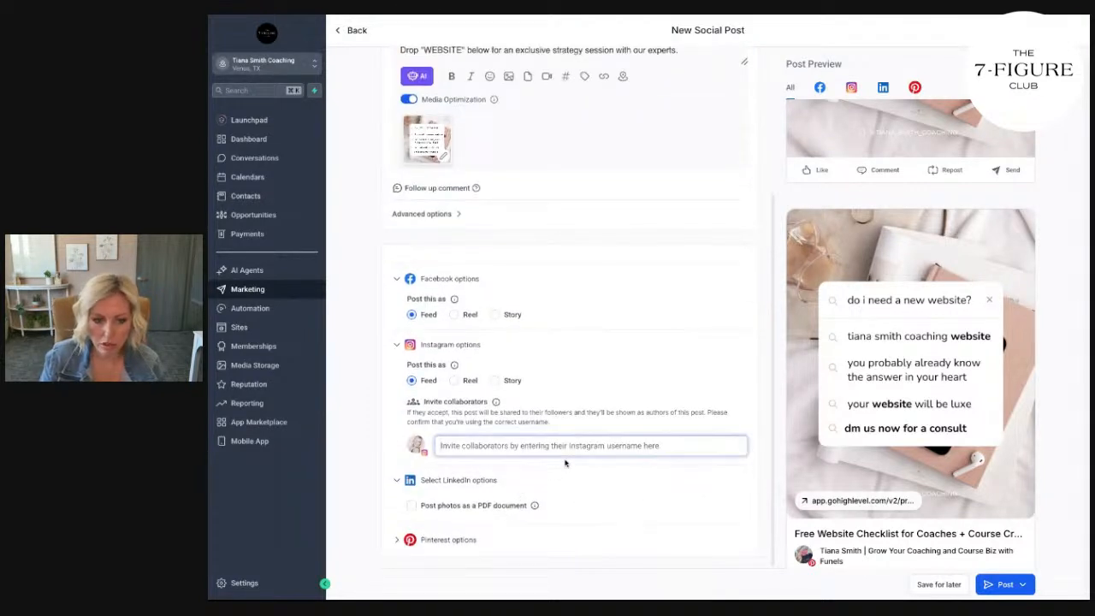
{"action": "left_click", "coordinate": [398, 545]}
{"action": "scroll", "coordinate": [513, 479], "scroll_direction": "down", "scroll_amount": 2}
{"action": "left_click", "coordinate": [621, 475]}
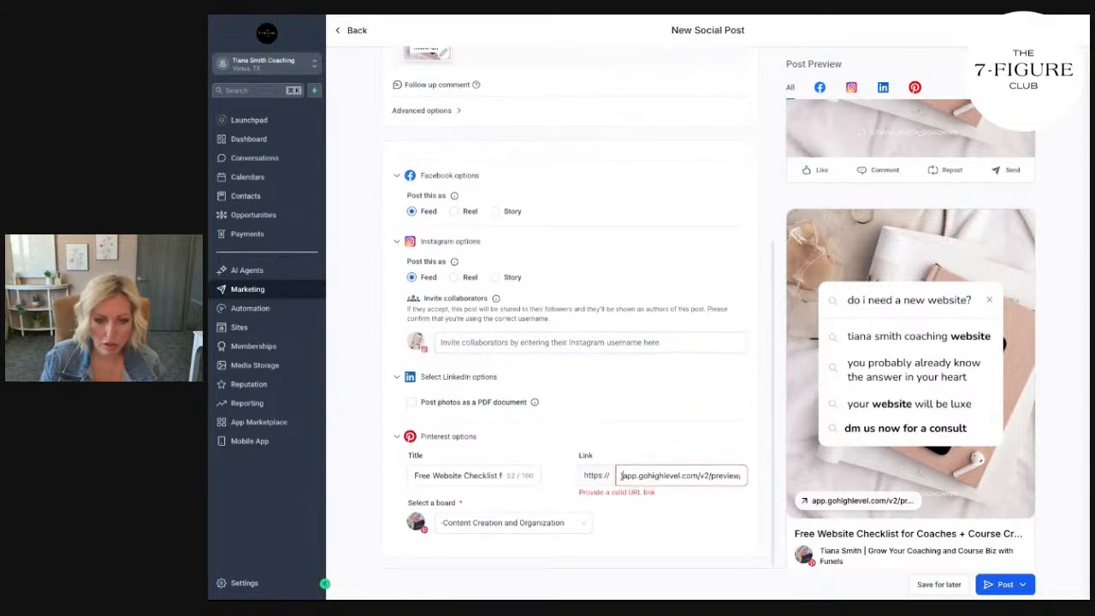
{"action": "type", "text": "www."}
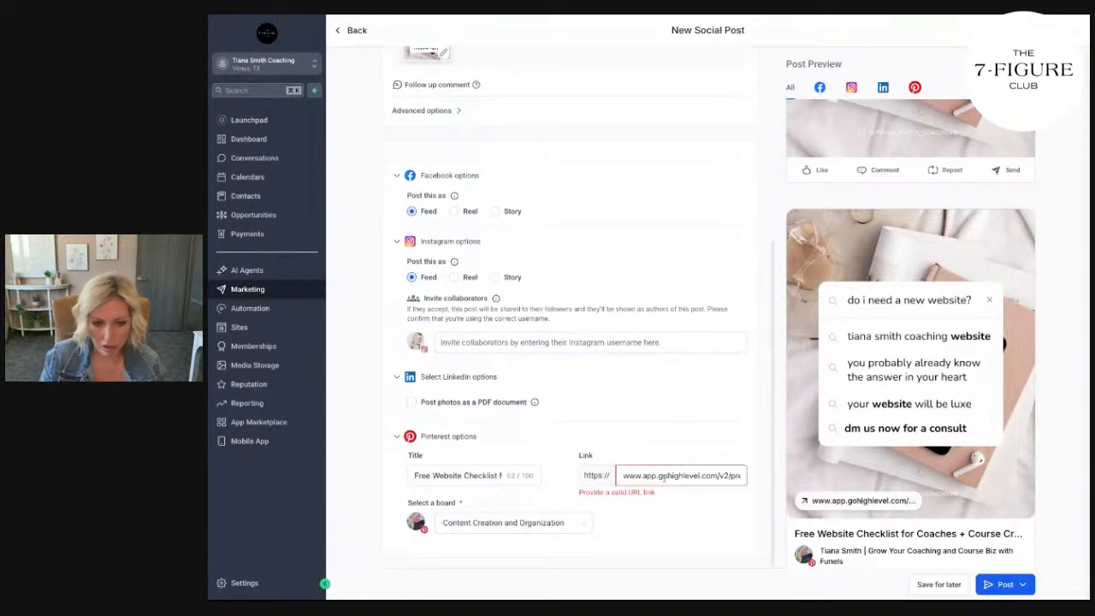
{"action": "key", "text": "BackSpace"}
{"action": "key", "text": "BackSpace"}
{"action": "key", "text": "BackSpace"}
{"action": "key", "text": "BackSpace"}
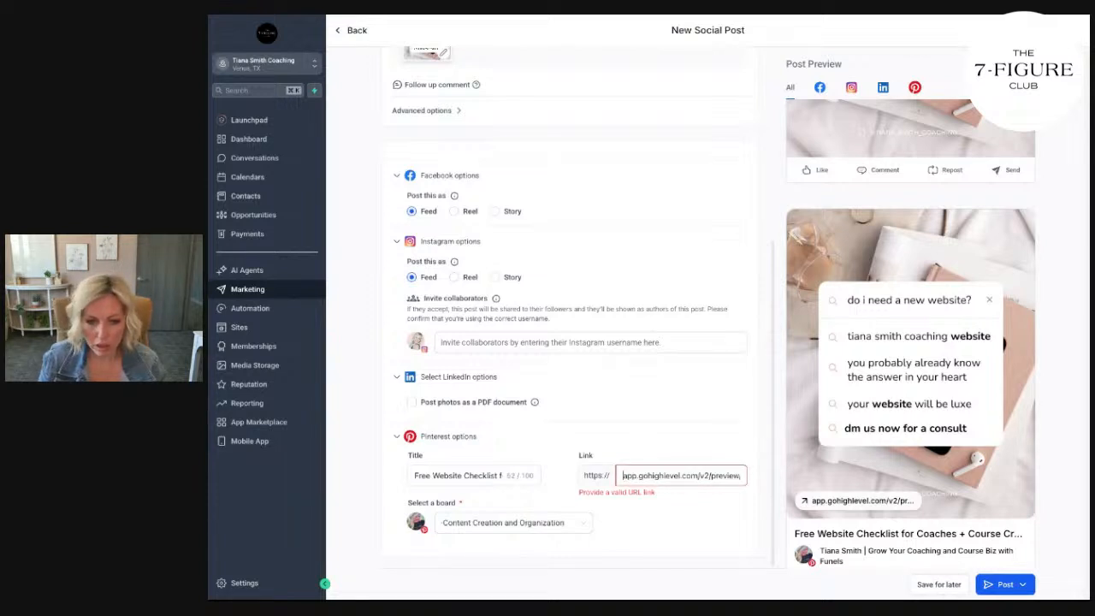
{"action": "key", "text": "ctrl+a"}
{"action": "type", "text": "https://bit.ly/free-marketing-checklists"}
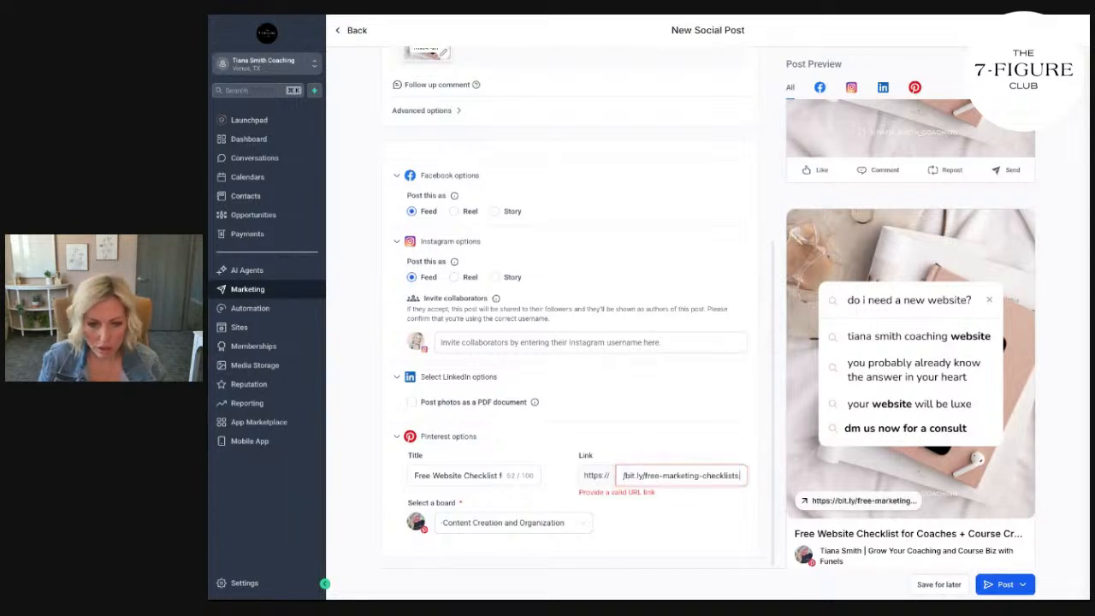
{"action": "left_click", "coordinate": [615, 478]}
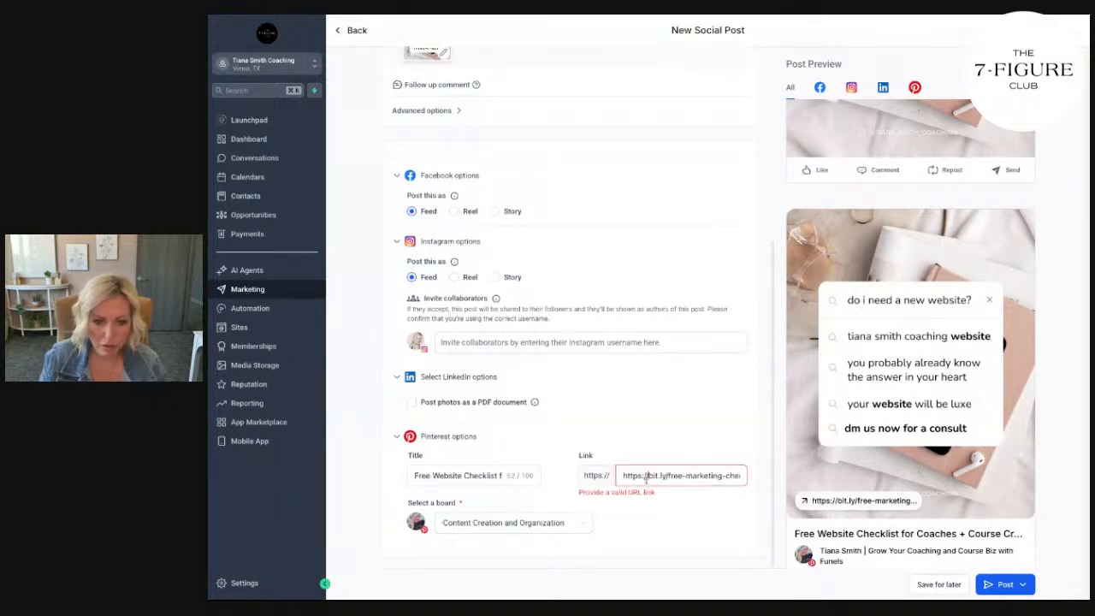
{"action": "left_click", "coordinate": [645, 477]}
{"action": "key", "text": "BackSpace"}
{"action": "key", "text": "BackSpace"}
{"action": "key", "text": "BackSpace"}
{"action": "key", "text": "BackSpace"}
{"action": "key", "text": "BackSpace"}
{"action": "key", "text": "BackSpace"}
{"action": "key", "text": "BackSpace"}
{"action": "key", "text": "BackSpace"}
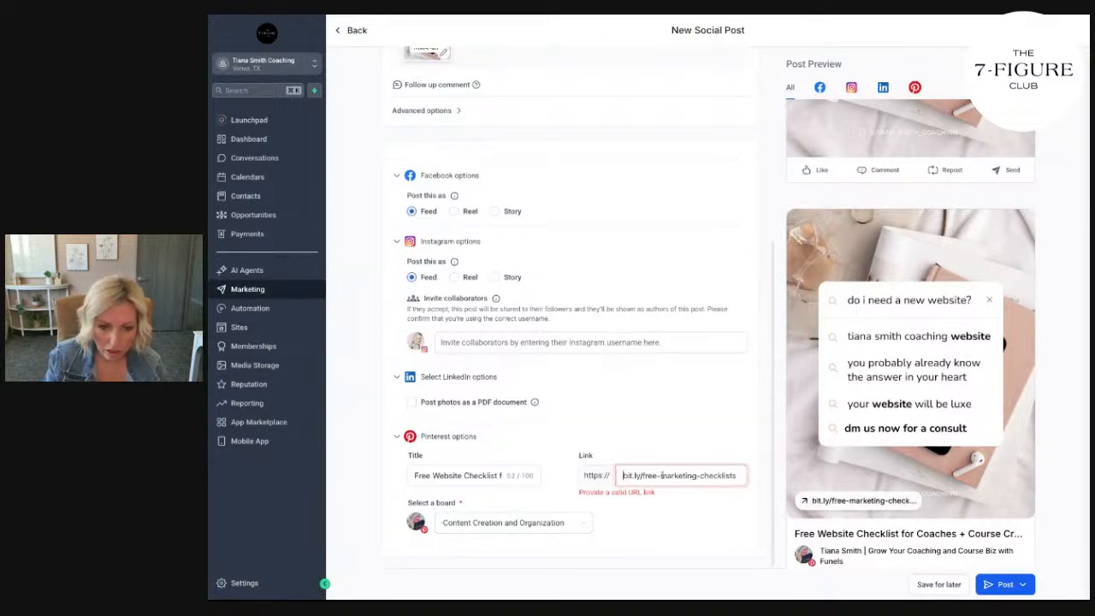
Copy the whole bit.ly/free-marketing-checklists address, clear it and paste it back as the Pinterest link
{"action": "left_click", "coordinate": [654, 417]}
{"action": "triple_click", "coordinate": [651, 476]}
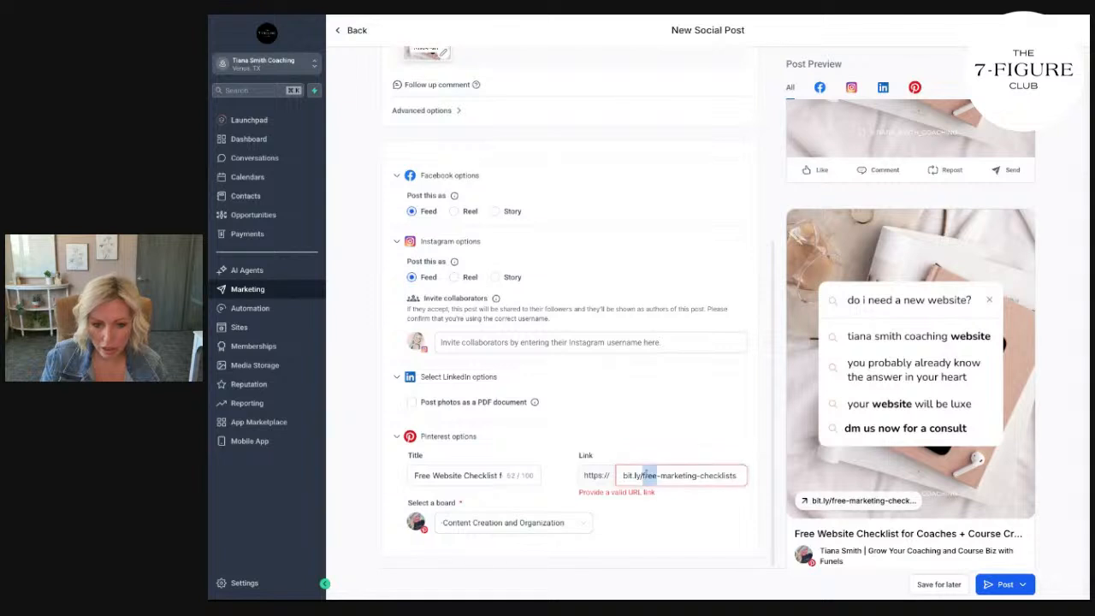
{"action": "left_click", "coordinate": [670, 525]}
{"action": "triple_click", "coordinate": [669, 476]}
{"action": "key", "text": "ctrl+c"}
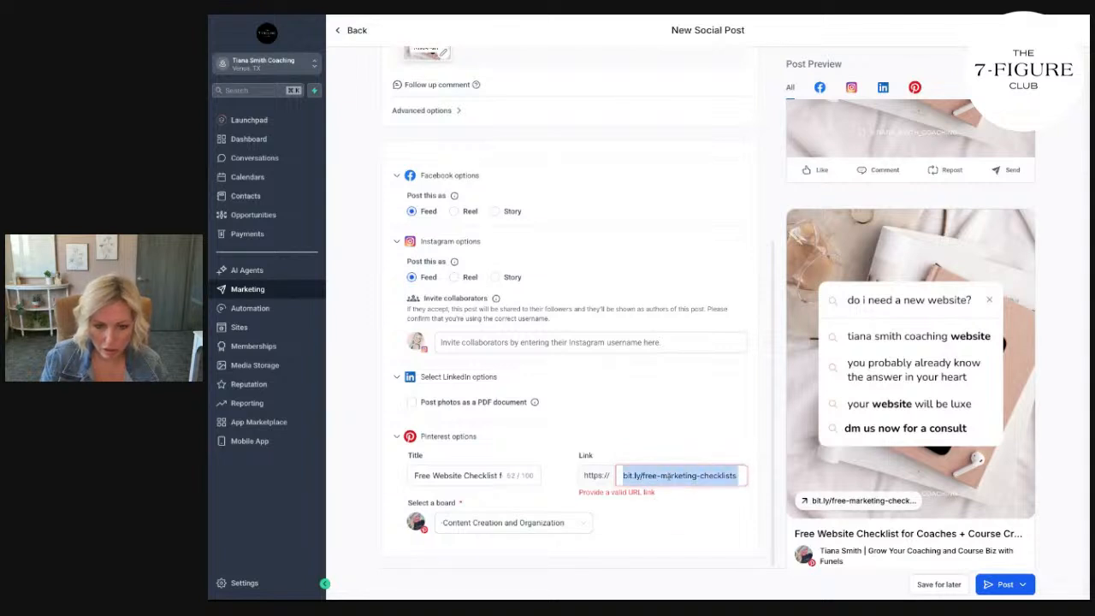
{"action": "key", "text": "BackSpace"}
{"action": "key", "text": "ctrl+v"}
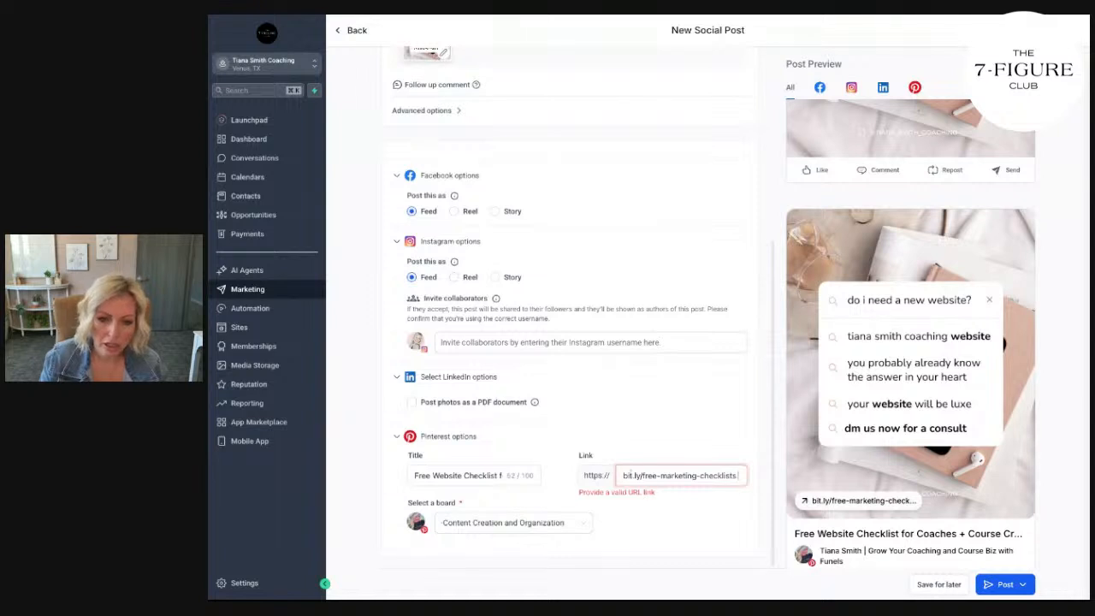
{"action": "left_click", "coordinate": [624, 475]}
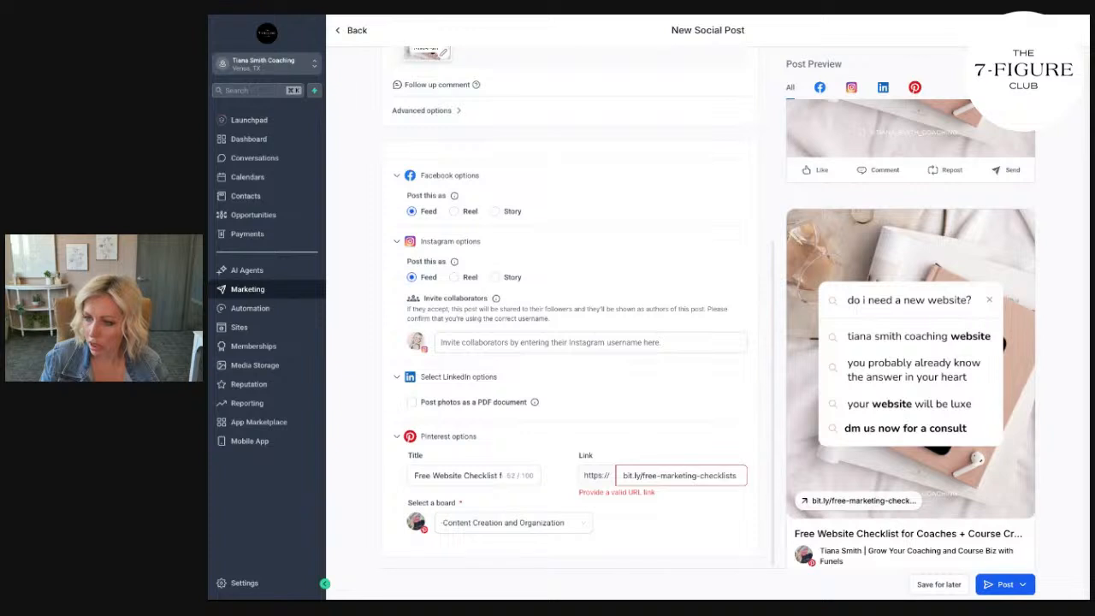
Replace the Pinterest link with app.gohighlevel.com/v2/preview/CFLmvbUDNxl9iAAJXJPA, removing the leading slash
{"action": "key", "text": "ctrl+a"}
{"action": "type", "text": "app.gohighlevel.com/v2/preview/CFLmvbUDNxl9iAAJXJPA"}
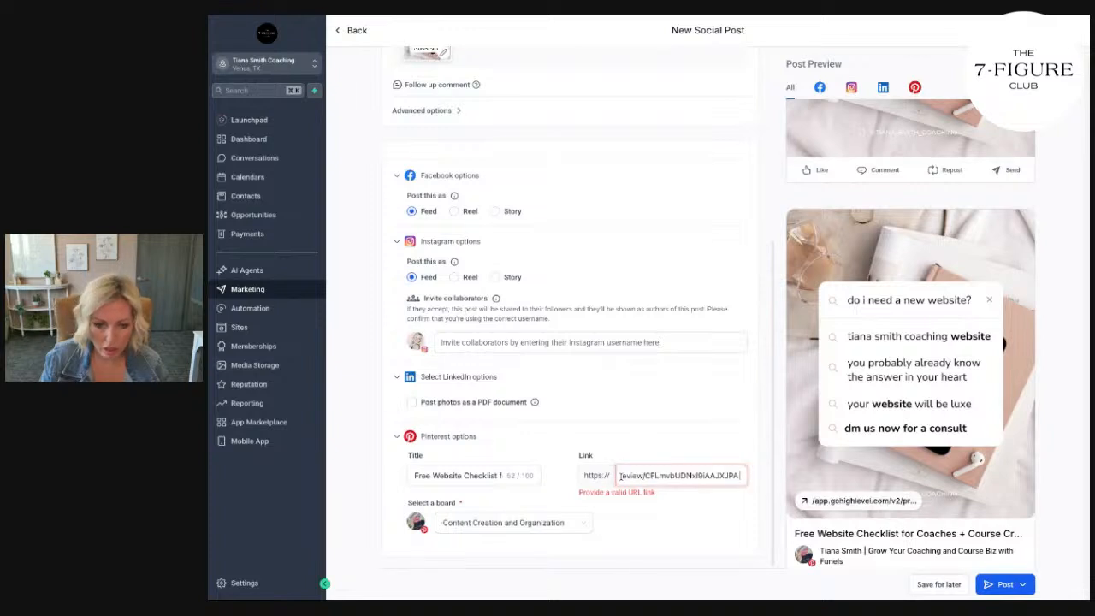
{"action": "key", "text": "ctrl+a"}
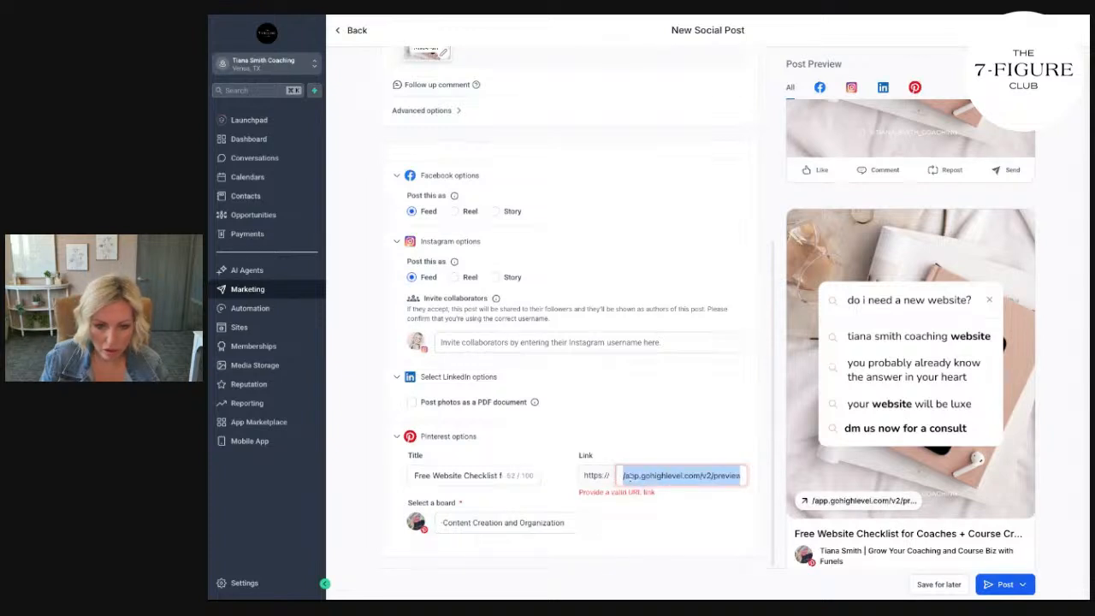
{"action": "left_click", "coordinate": [627, 477]}
{"action": "key", "text": "BackSpace"}
{"action": "left_click", "coordinate": [708, 378]}
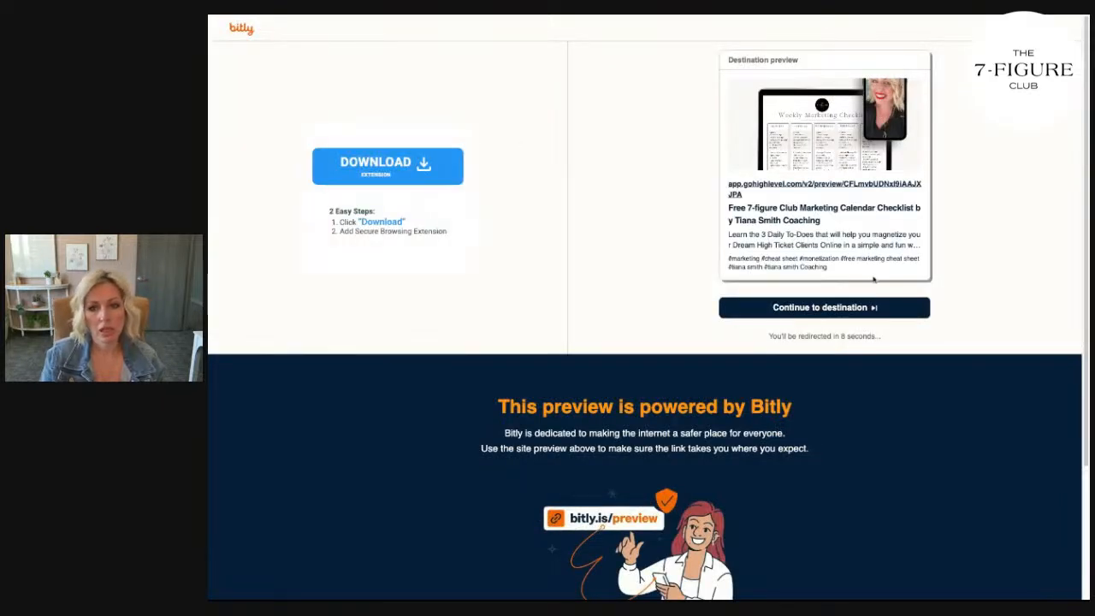
{"action": "left_click", "coordinate": [833, 191]}
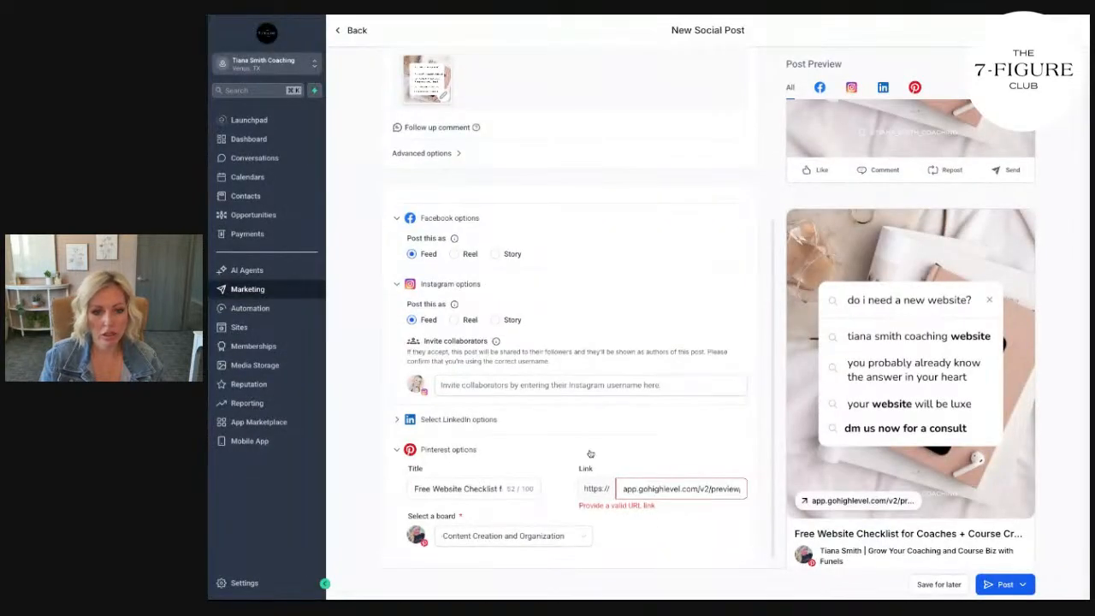
{"action": "left_click", "coordinate": [586, 494]}
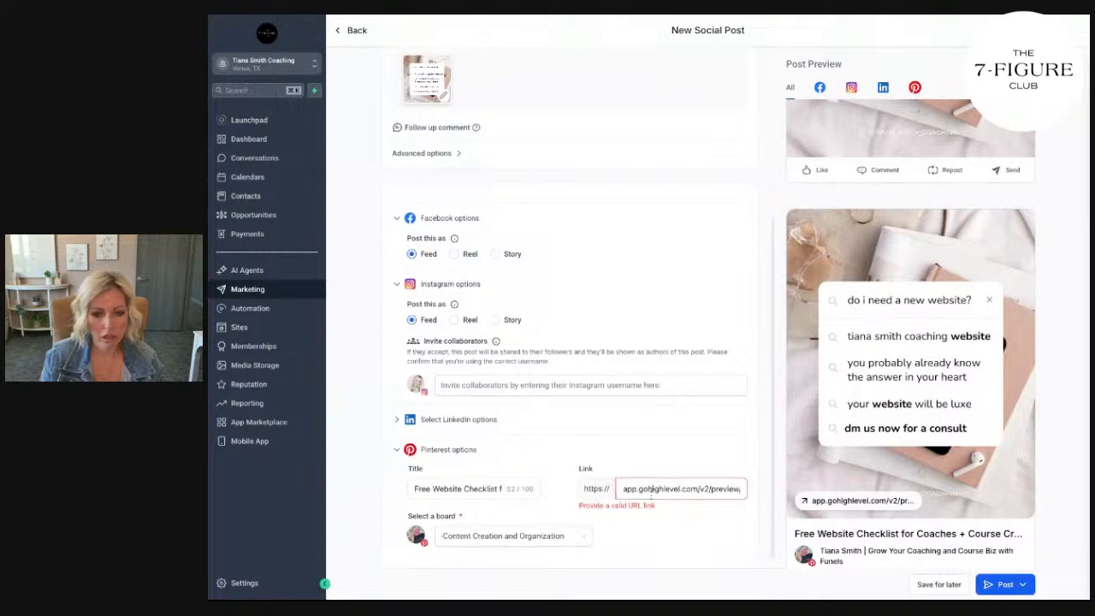
{"action": "key", "text": "ctrl+v"}
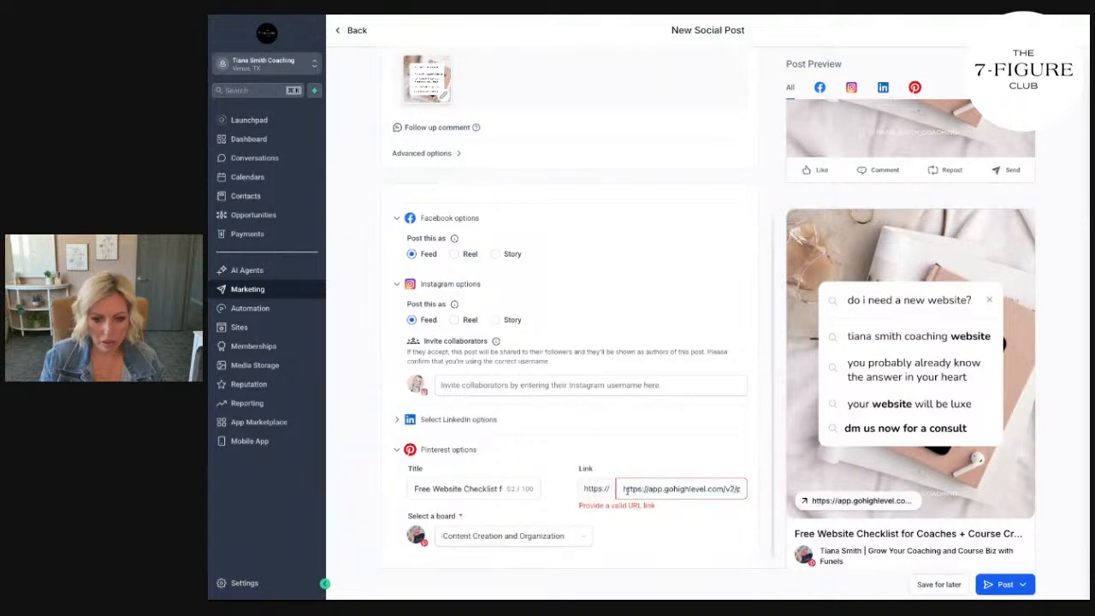
{"action": "left_click_drag", "start_coordinate": [649, 489], "coordinate": [623, 489]}
{"action": "key", "text": "BackSpace"}
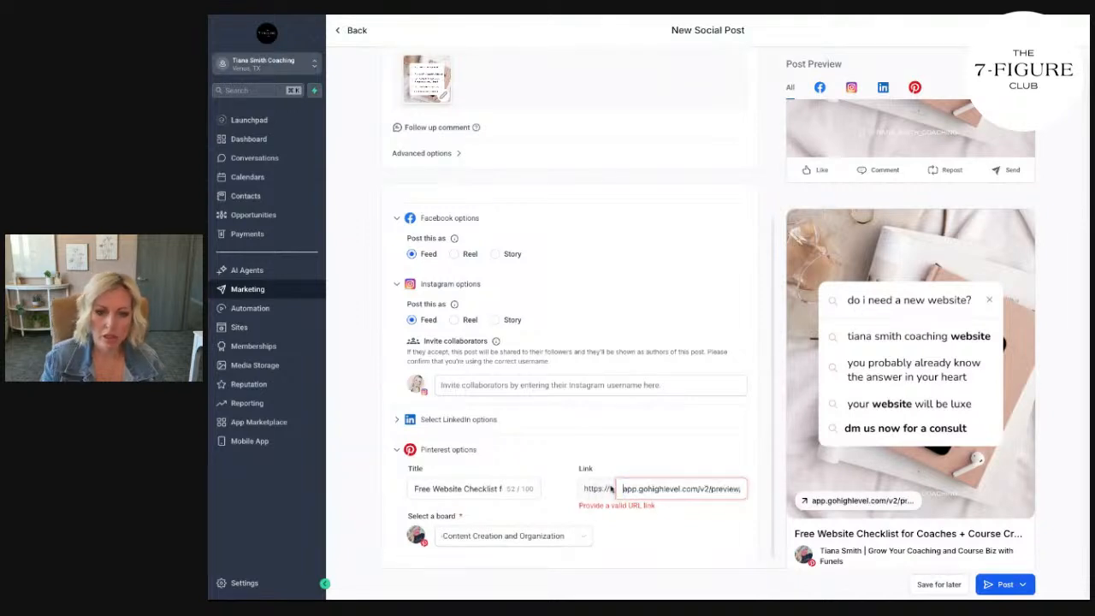
{"action": "scroll", "coordinate": [635, 558], "scroll_direction": "down", "scroll_amount": 1}
{"action": "left_click", "coordinate": [674, 448]}
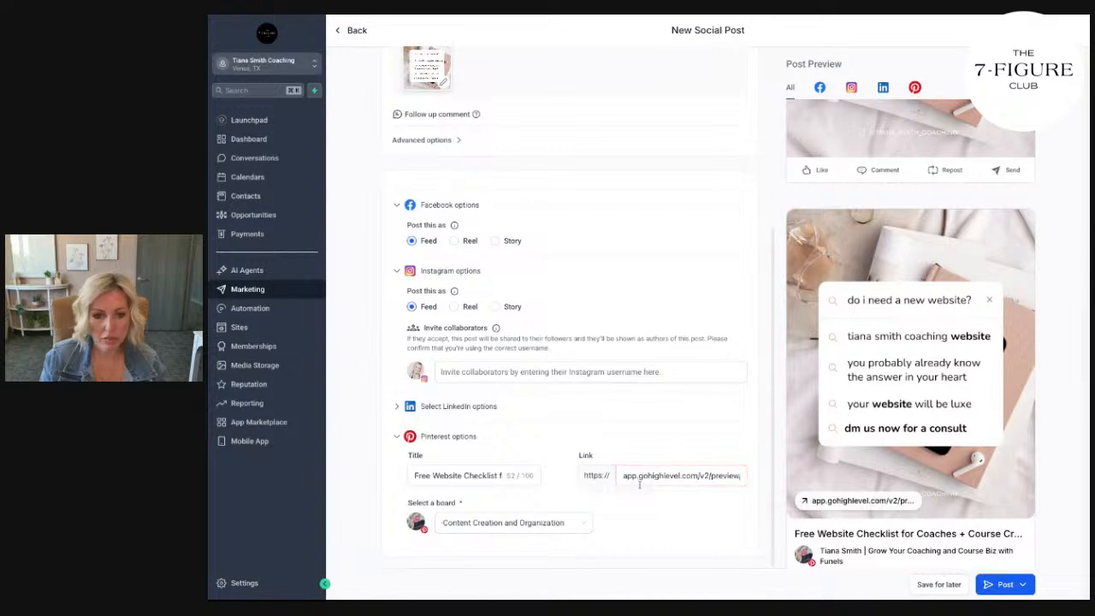
{"action": "left_click", "coordinate": [641, 481]}
Review the caption, the channel options and the post preview
{"action": "scroll", "coordinate": [659, 461], "scroll_direction": "up", "scroll_amount": 4}
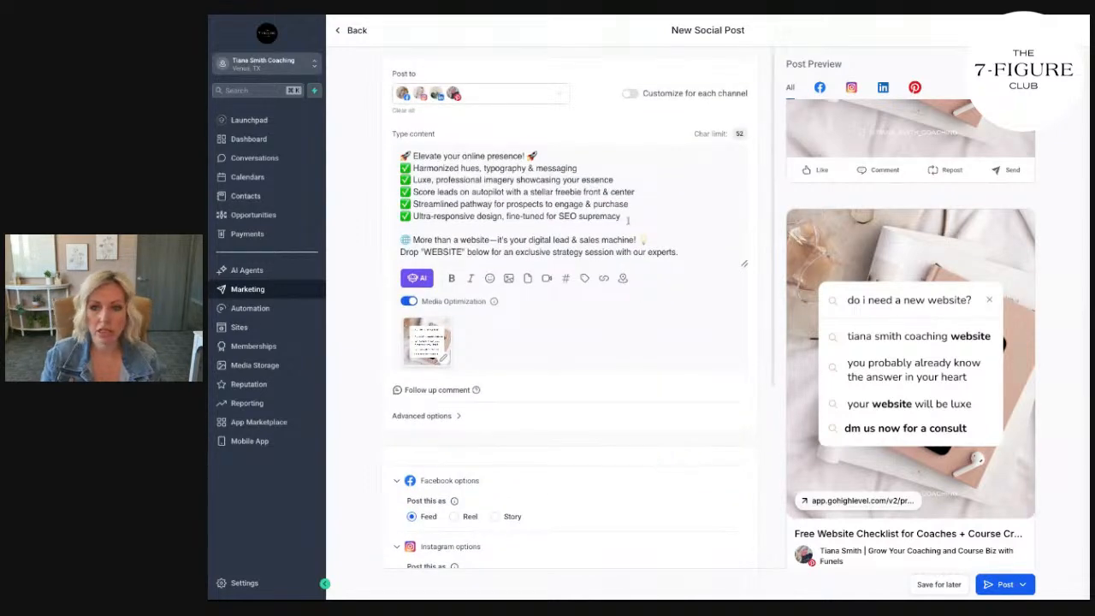
{"action": "scroll", "coordinate": [828, 203], "scroll_direction": "down", "scroll_amount": 5}
{"action": "scroll", "coordinate": [828, 203], "scroll_direction": "up", "scroll_amount": 4}
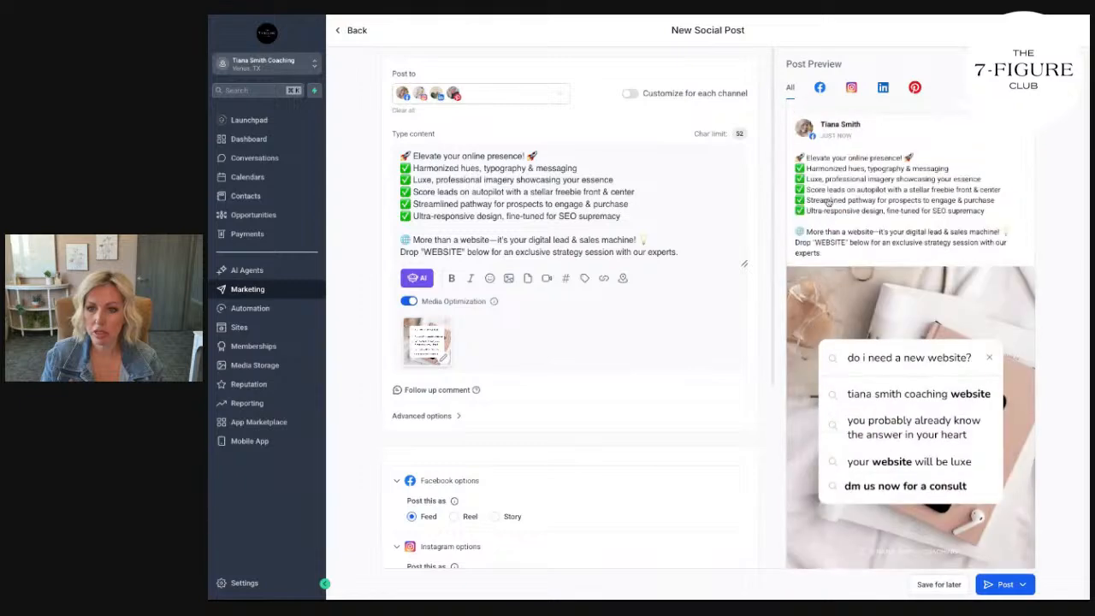
{"action": "scroll", "coordinate": [608, 166], "scroll_direction": "down", "scroll_amount": 5}
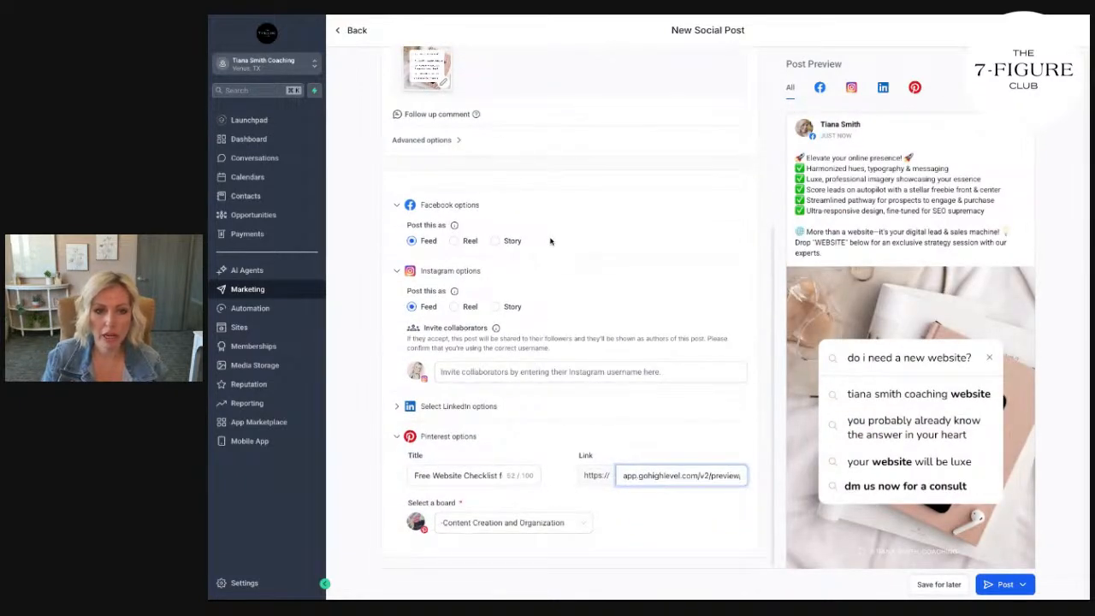
Append a random hashtag from the saved Business hashtag group to the post caption
{"action": "scroll", "coordinate": [552, 242], "scroll_direction": "up", "scroll_amount": 5}
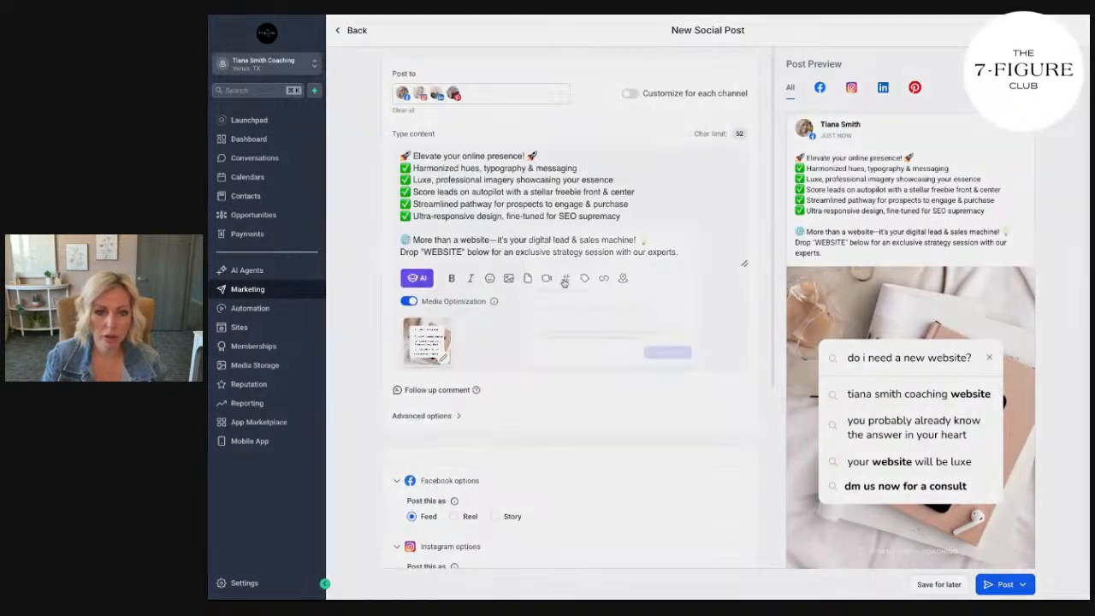
{"action": "left_click", "coordinate": [565, 280]}
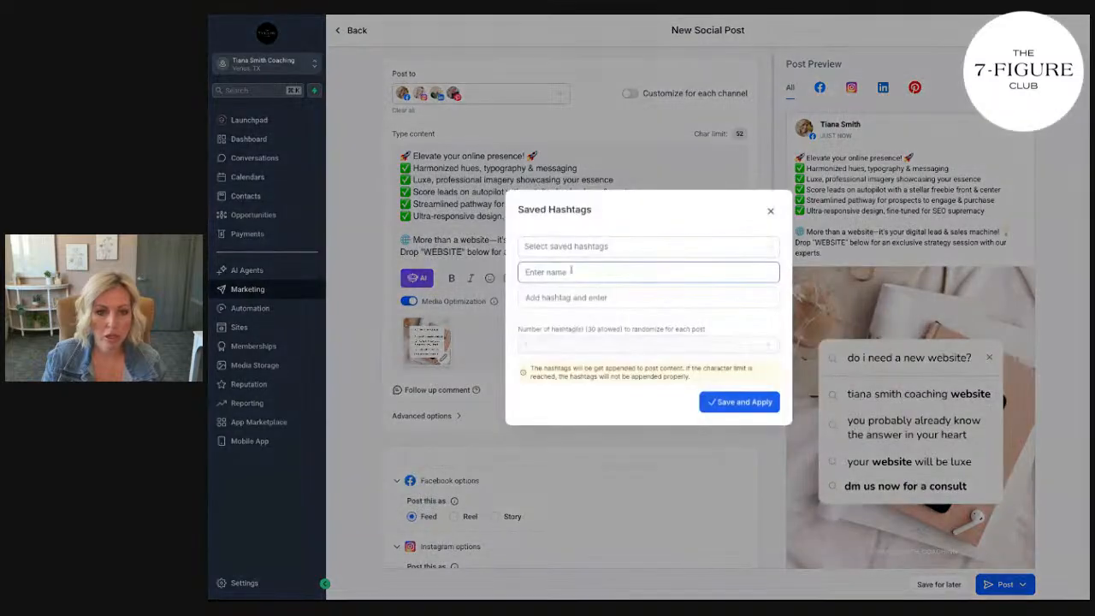
{"action": "left_click", "coordinate": [580, 248]}
{"action": "left_click", "coordinate": [573, 272]}
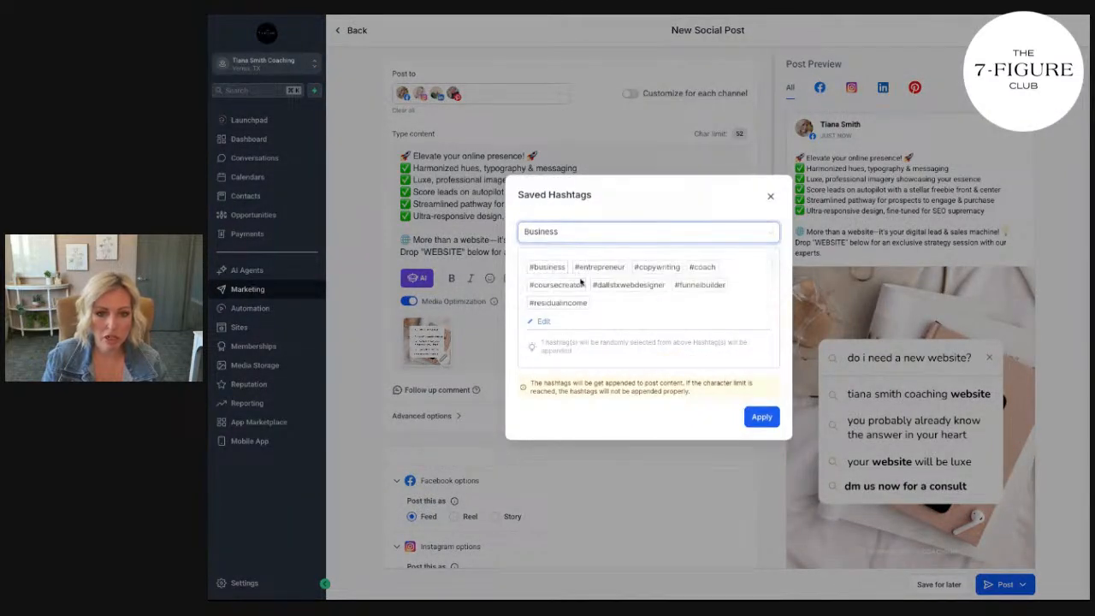
{"action": "left_click", "coordinate": [762, 417]}
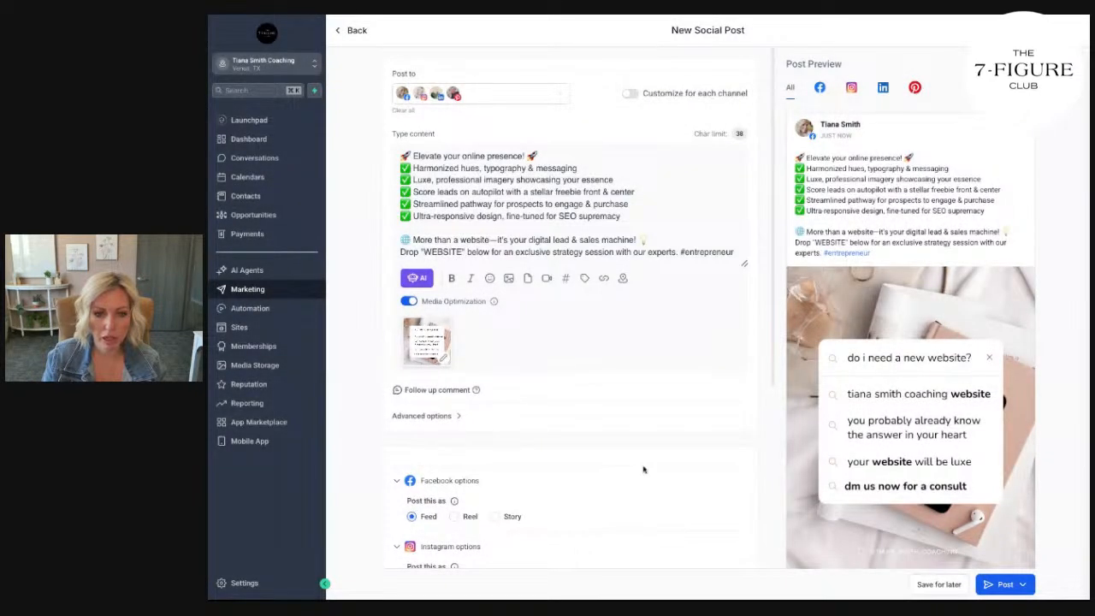
Schedule the post for April 15, 2025 at 03:00 PM
{"action": "scroll", "coordinate": [641, 480], "scroll_direction": "down", "scroll_amount": 5}
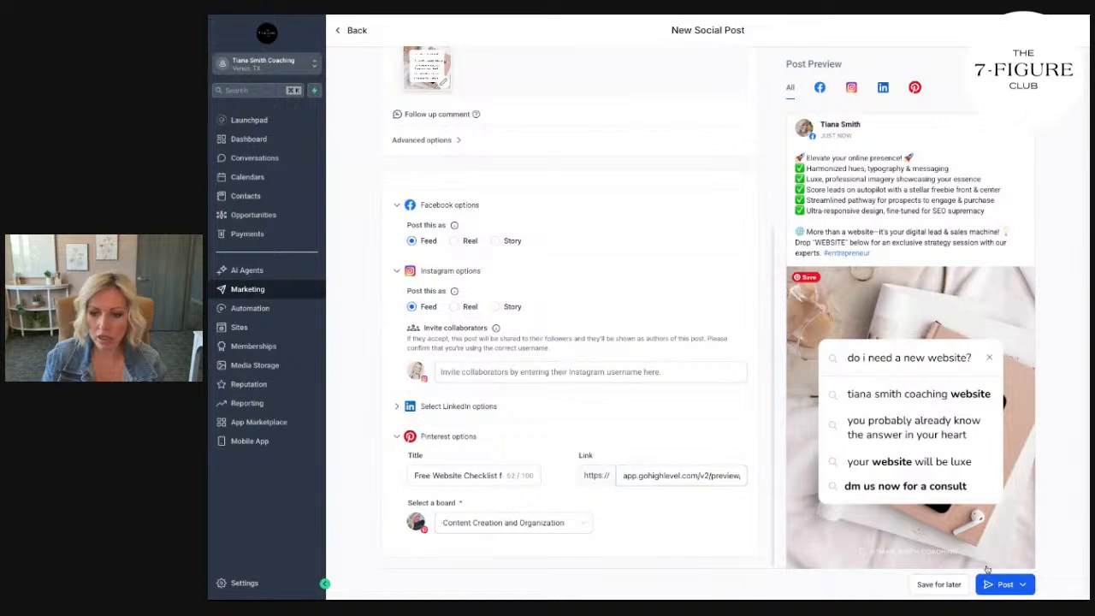
{"action": "left_click", "coordinate": [1023, 584]}
{"action": "left_click", "coordinate": [935, 471]}
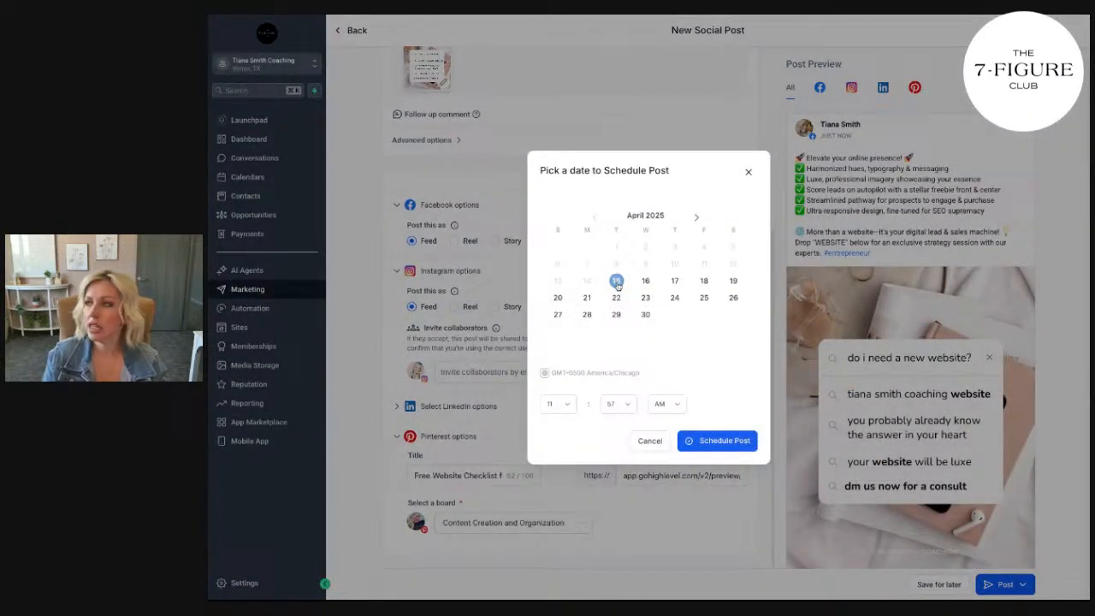
{"action": "left_click", "coordinate": [568, 406]}
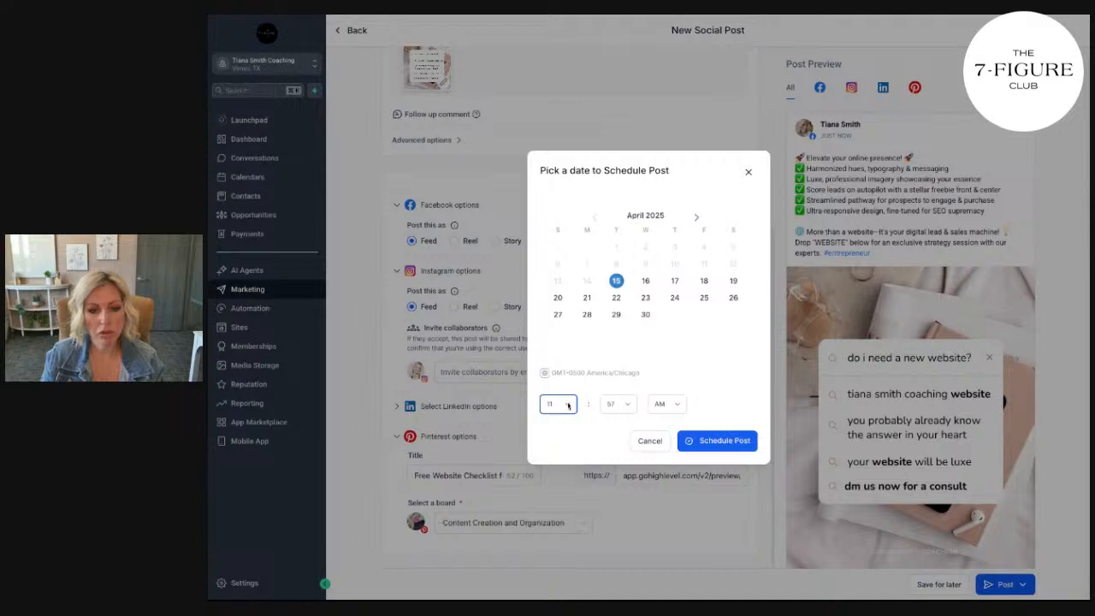
{"action": "left_click", "coordinate": [678, 407]}
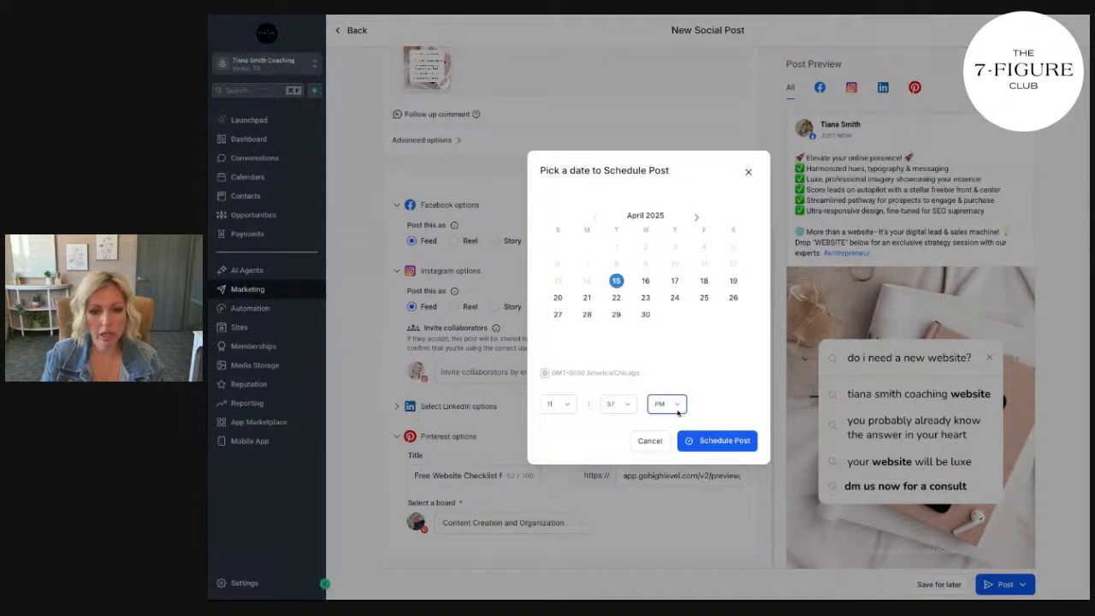
{"action": "left_click", "coordinate": [572, 408]}
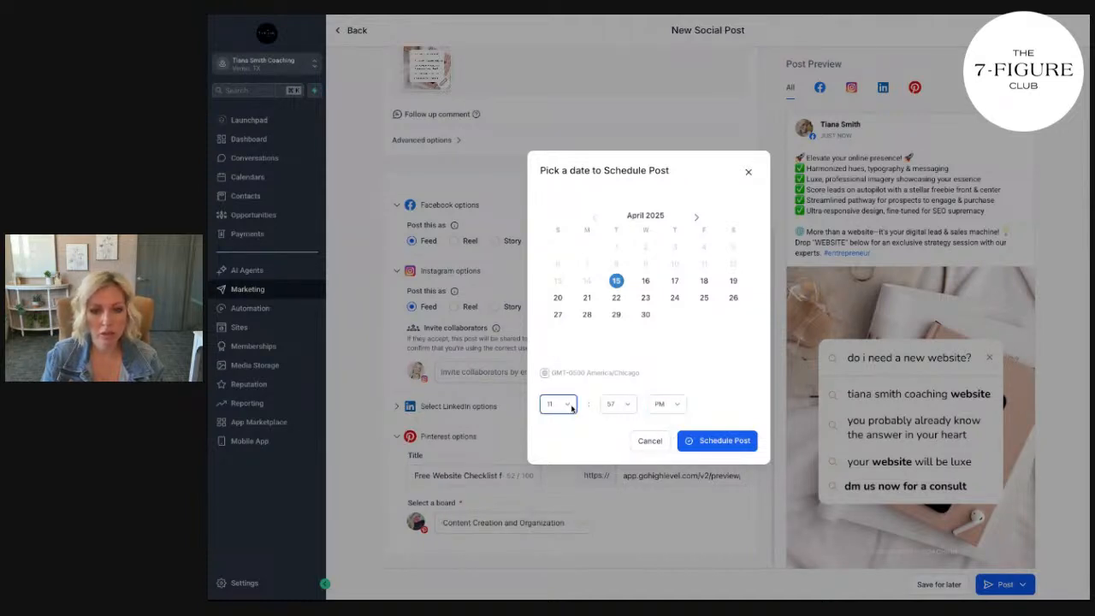
{"action": "left_click", "coordinate": [571, 408]}
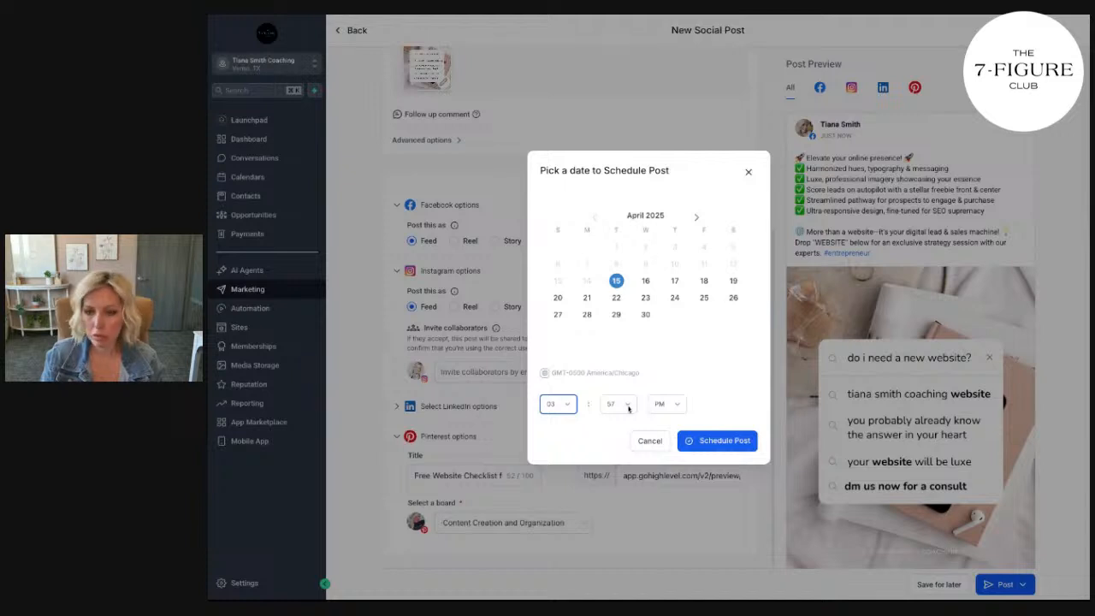
{"action": "left_click", "coordinate": [629, 409]}
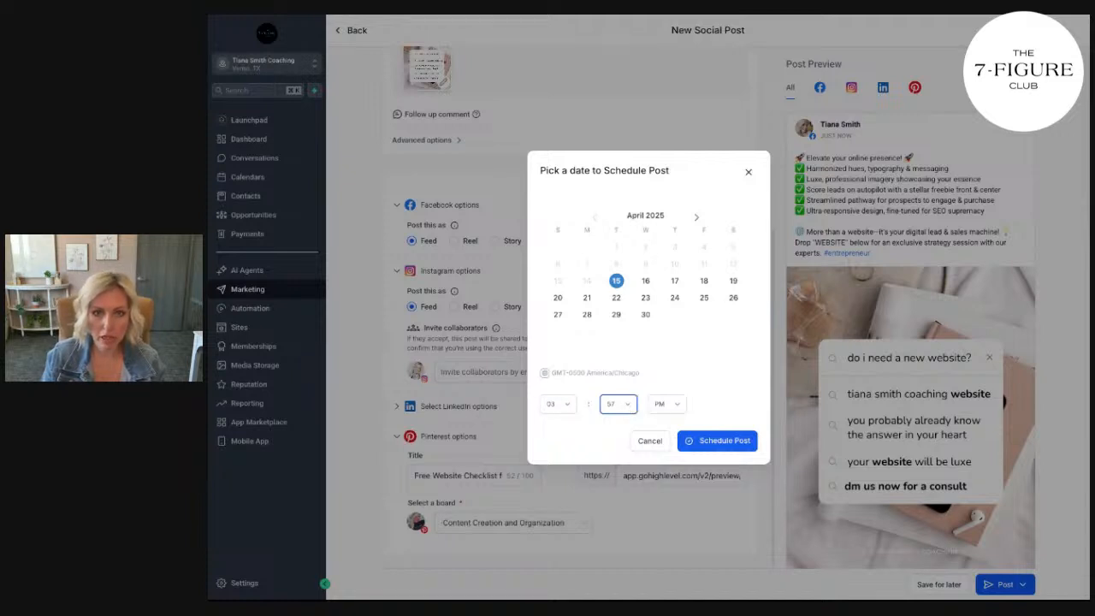
{"action": "left_click", "coordinate": [631, 343]}
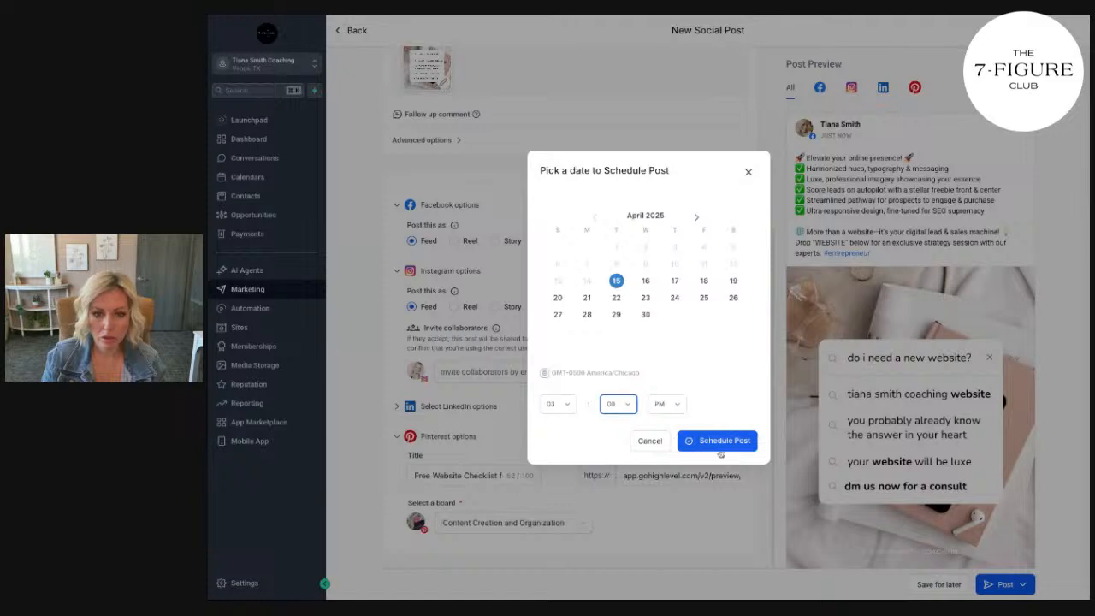
{"action": "left_click", "coordinate": [723, 439]}
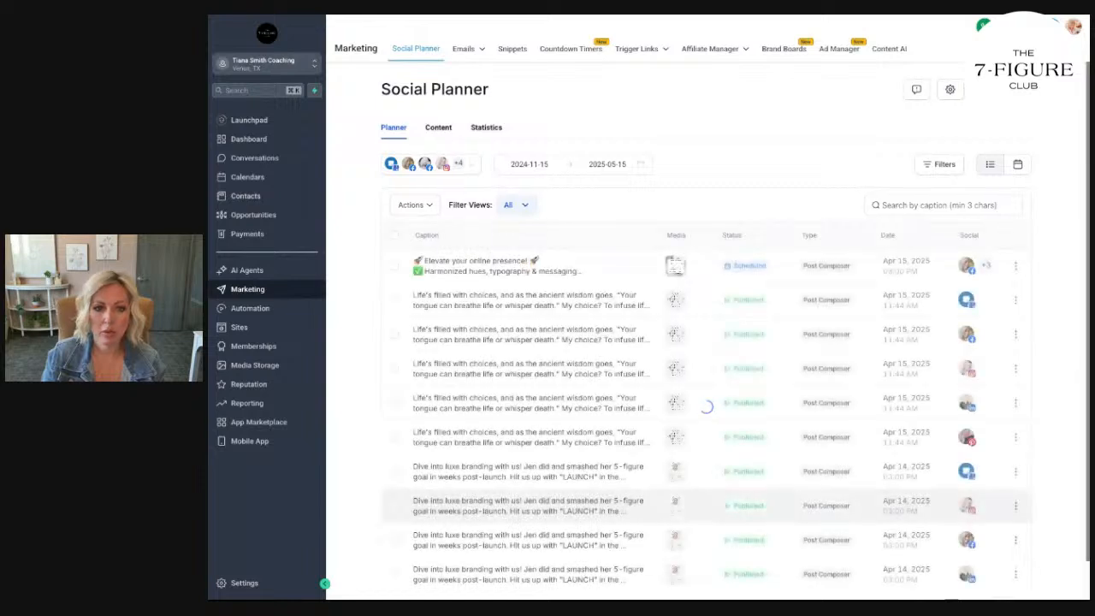
Copy the full caption from the scheduled post's details and paste it into a new Facebook post on the personal profile
{"action": "left_click", "coordinate": [516, 260]}
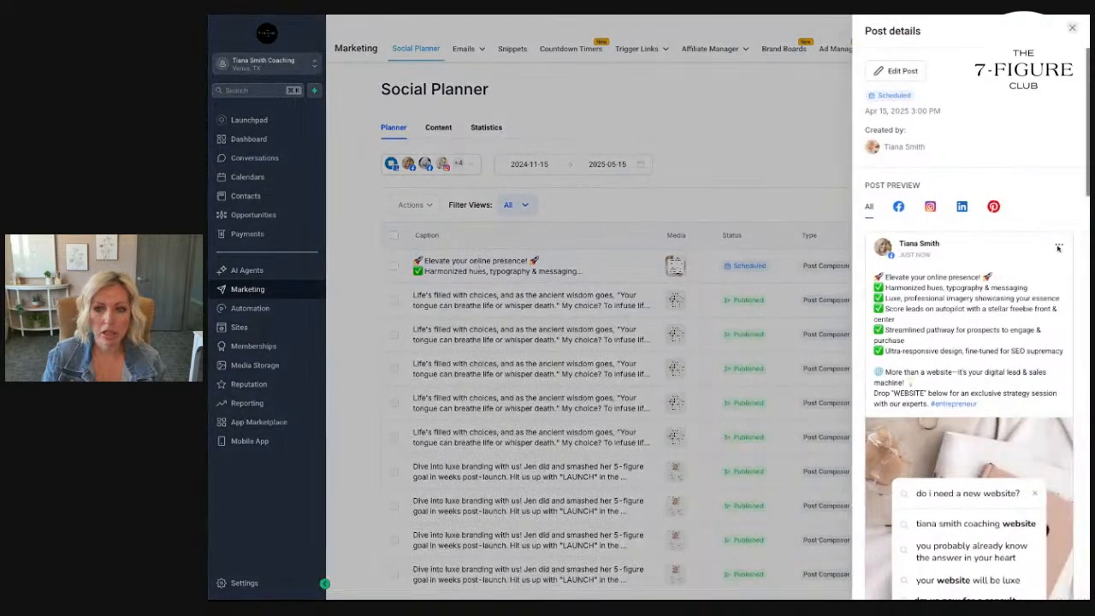
{"action": "left_click_drag", "start_coordinate": [978, 404], "coordinate": [871, 277]}
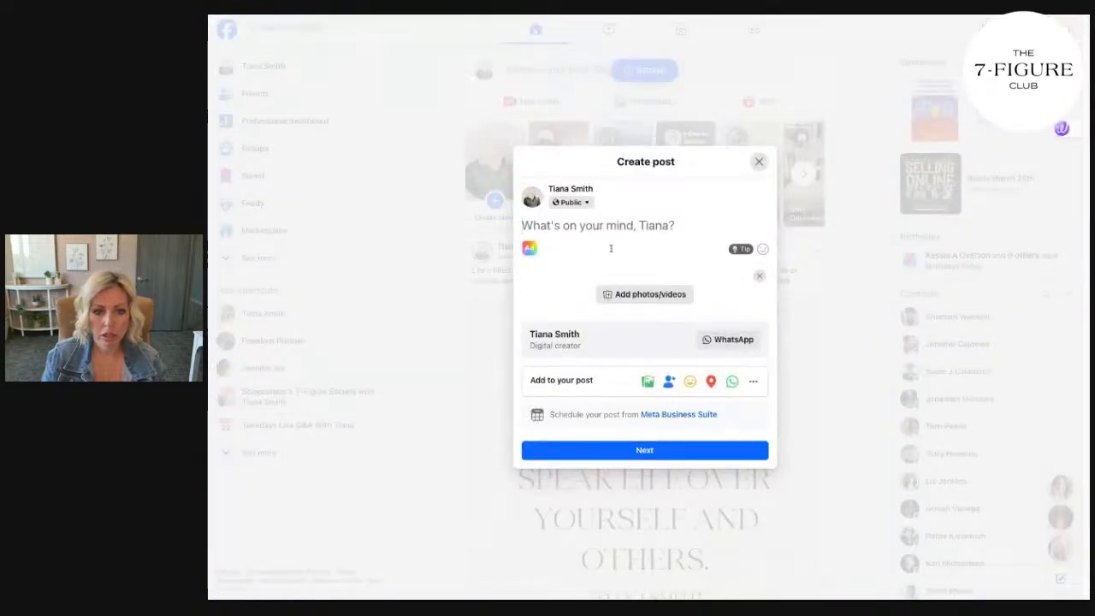
{"action": "type", "text": "🚀 Elevate your online presence! 🚀 ✅ Harmonized hues, typography & messaging ✅ Luxe, professional imagery showcasing your essence ✅ Score leads on autopilot with a stellar freebie front & center ✅ Streamlined pathway for prospects to engage & purchase ✅ Ultra-responsive design, fine-tuned for SEO supremacy  🌐 More than a website—it's your digital lead & sales machine!  Drop \"WEBSITE\" below for an exclusive strategy session with our experts. #entrepreneur"}
{"action": "left_click", "coordinate": [669, 241]}
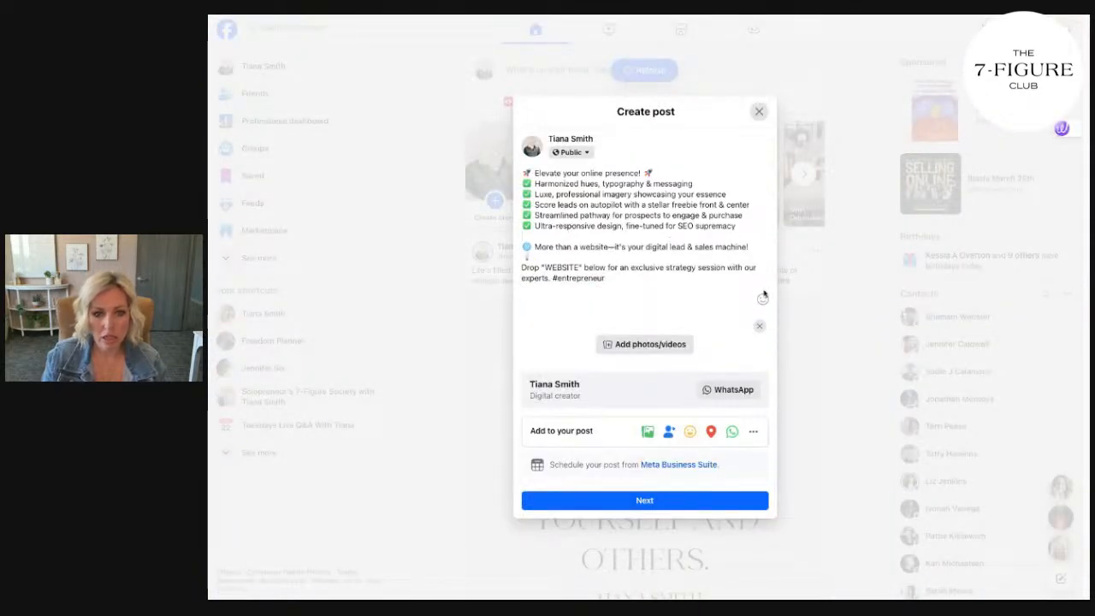
Add the "do i need a new website?" graphic to the Facebook post and publish it as Public
{"action": "left_click", "coordinate": [647, 433]}
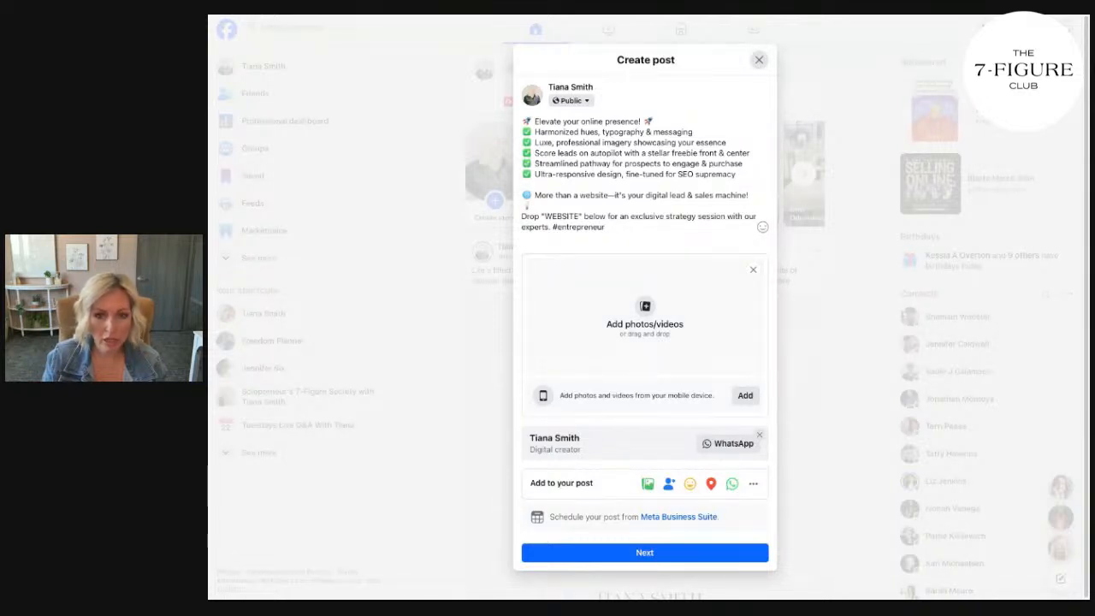
{"action": "scroll", "coordinate": [707, 368], "scroll_direction": "down", "scroll_amount": 2}
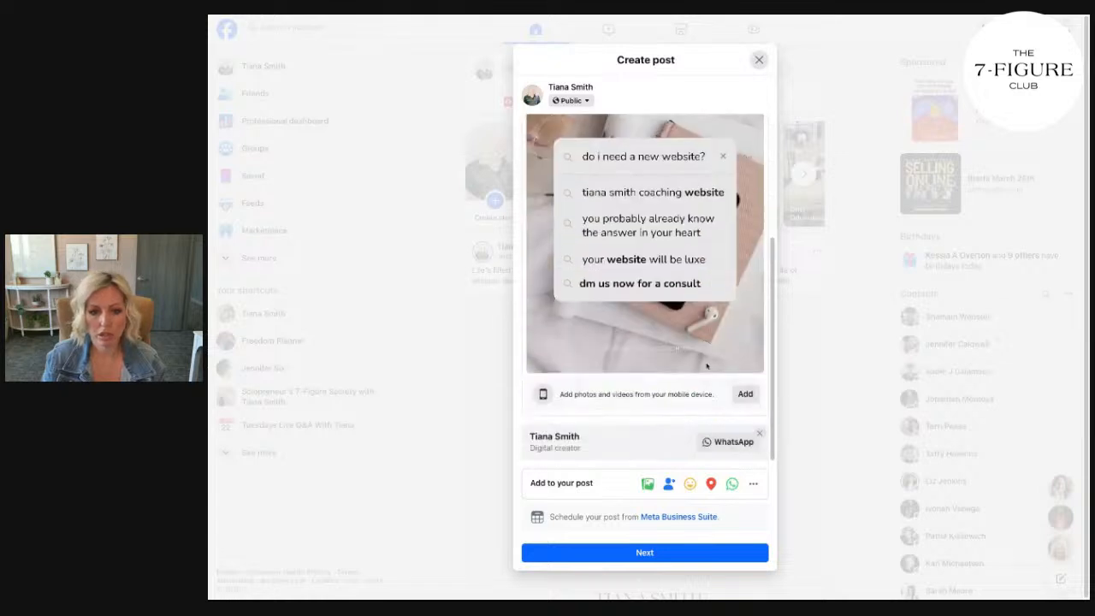
{"action": "left_click", "coordinate": [684, 554]}
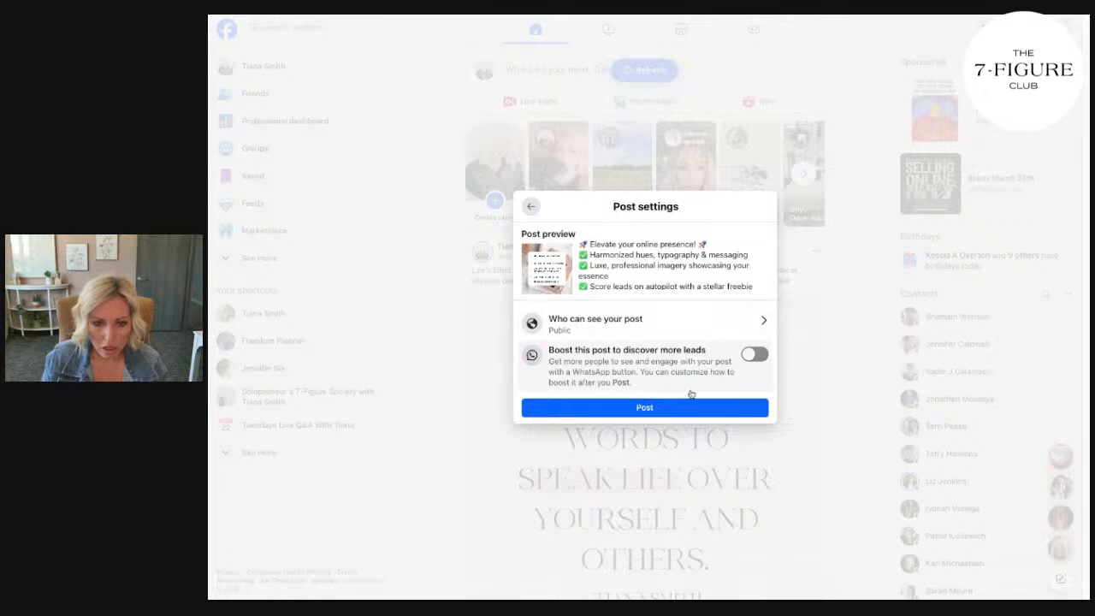
{"action": "left_click", "coordinate": [659, 410]}
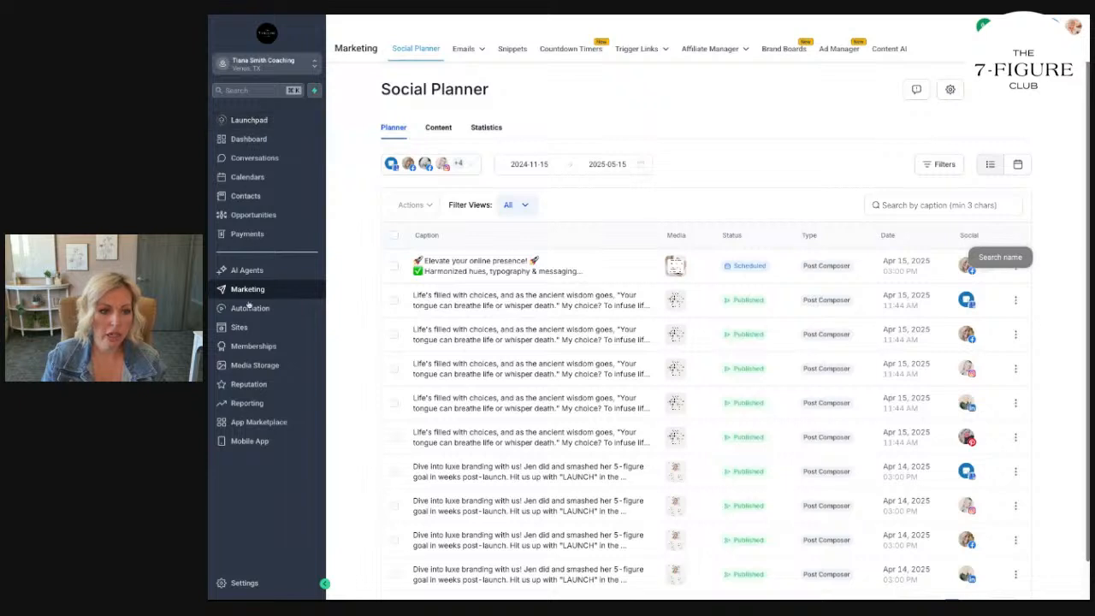
Look through the Sites, Social Planner, Emails, Calendars, Opportunities, Payments and Memberships areas of the account
{"action": "left_click", "coordinate": [247, 330]}
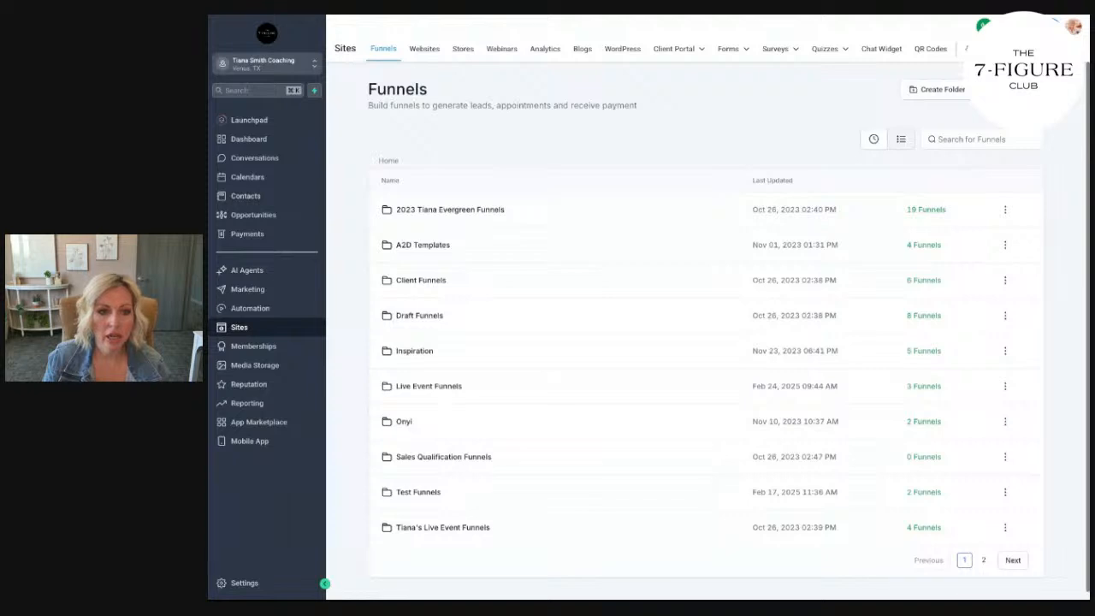
{"action": "left_click", "coordinate": [260, 289]}
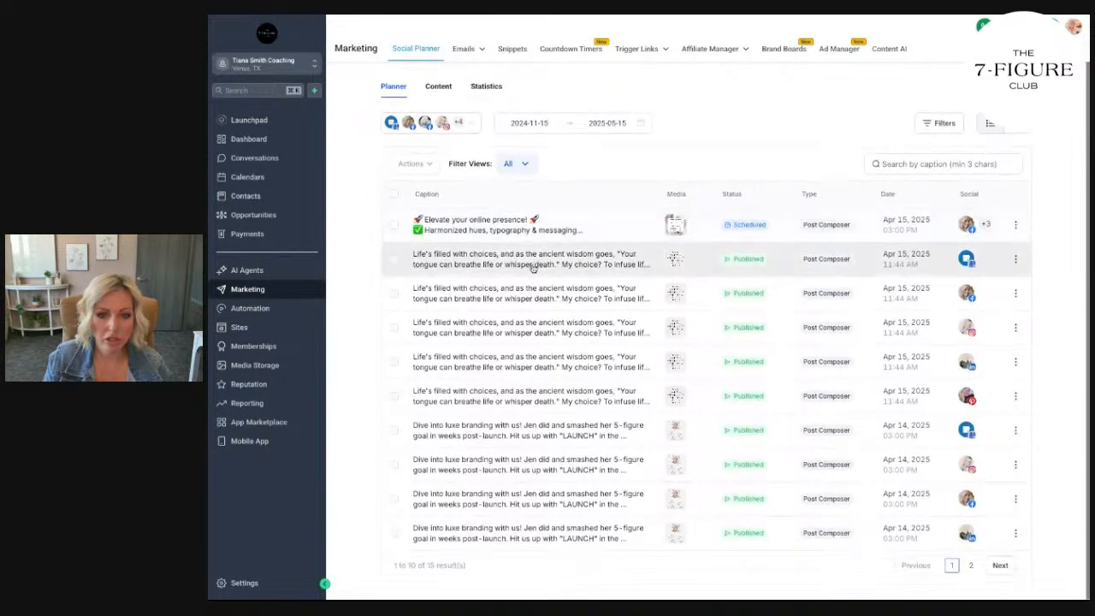
{"action": "left_click", "coordinate": [467, 50]}
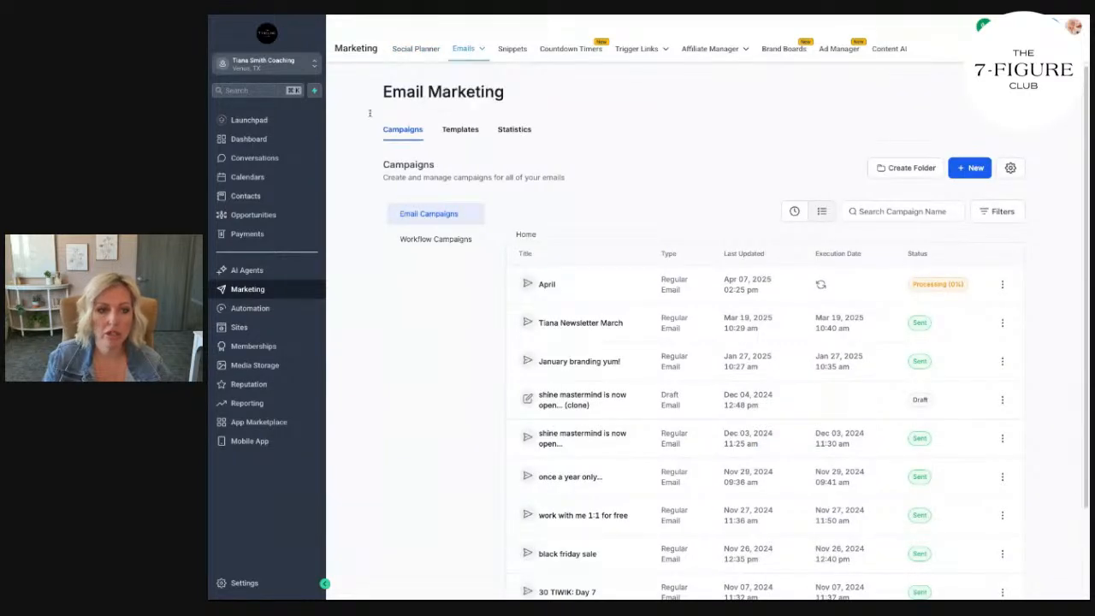
{"action": "left_click", "coordinate": [248, 178]}
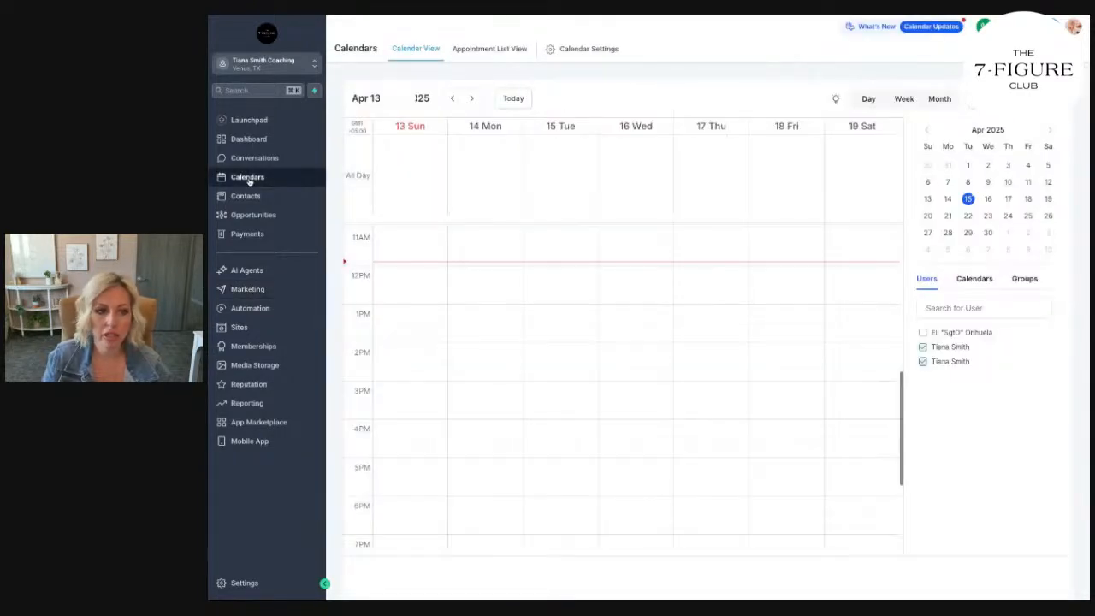
{"action": "left_click", "coordinate": [249, 215]}
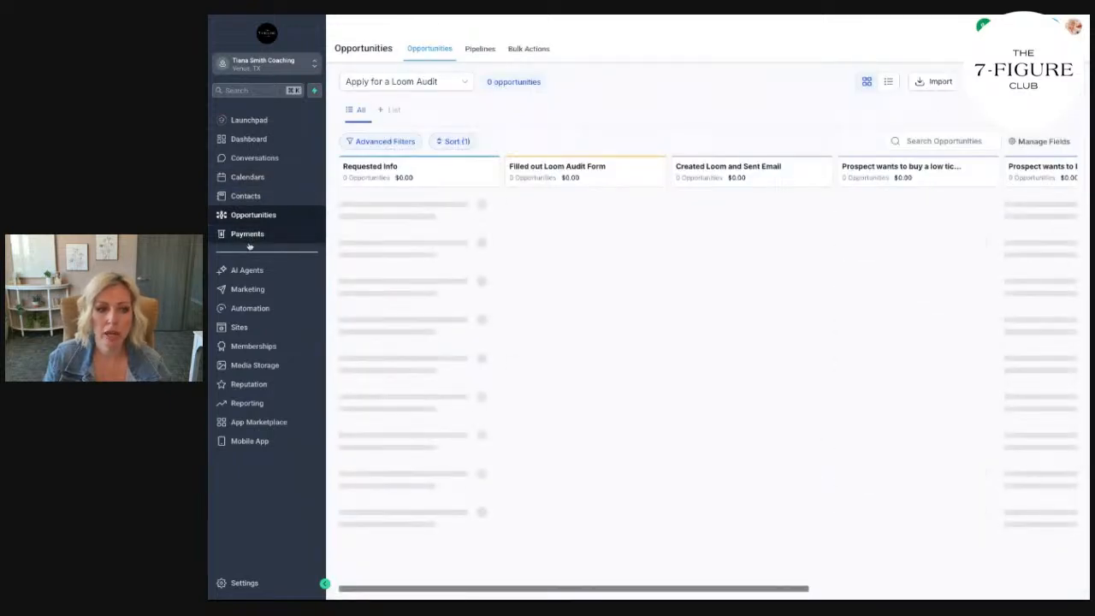
{"action": "left_click", "coordinate": [247, 234]}
{"action": "left_click", "coordinate": [254, 346]}
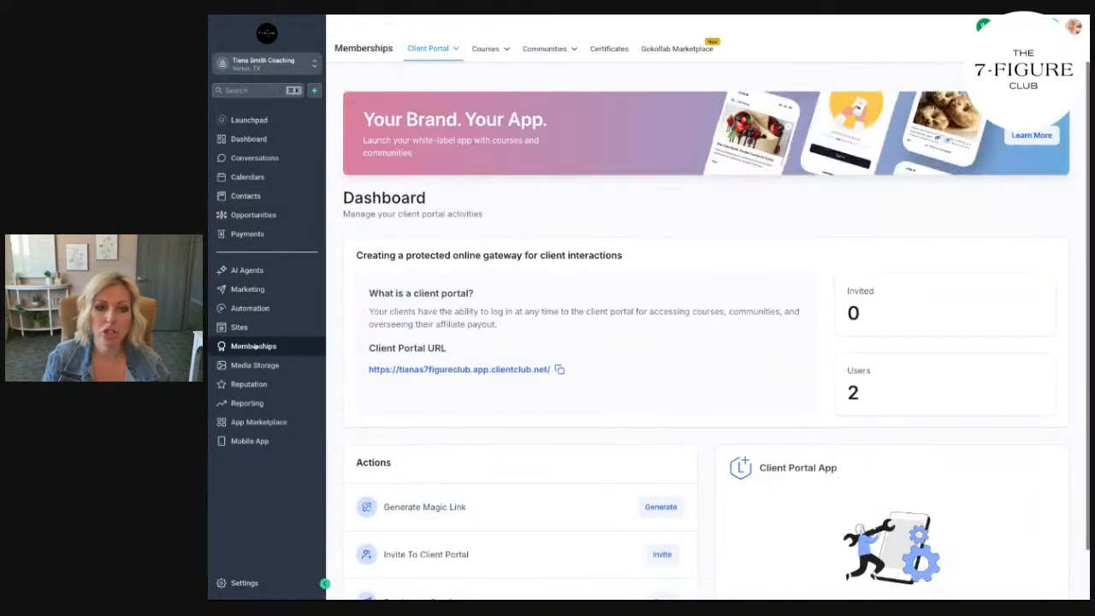
{"action": "scroll", "coordinate": [596, 437], "scroll_direction": "down", "scroll_amount": 1}
{"action": "scroll", "coordinate": [597, 437], "scroll_direction": "up", "scroll_amount": 1}
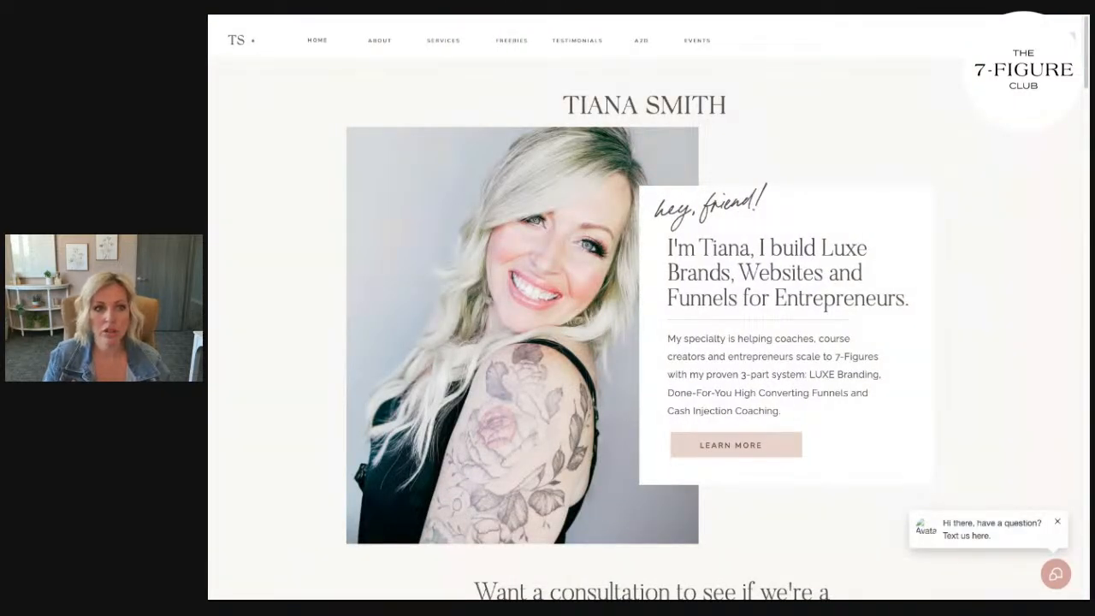
Review the A2D sales page's program contents, lessons, testimonials and payment options, and switch to the free Weekly Marketing Checklist page
{"action": "left_click", "coordinate": [643, 43]}
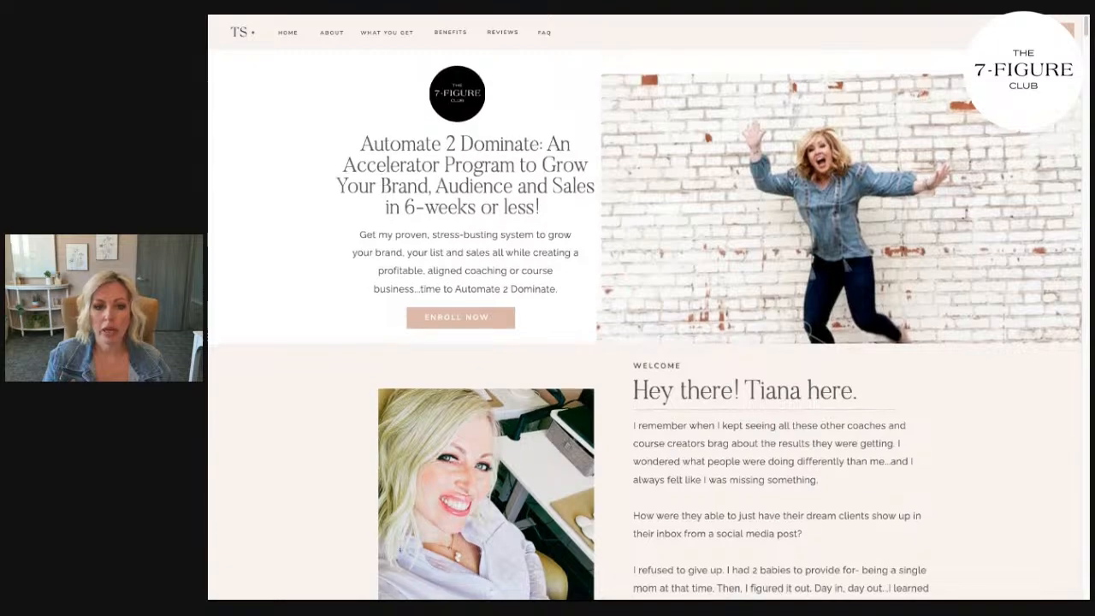
{"action": "scroll", "coordinate": [667, 321], "scroll_direction": "down", "scroll_amount": 1}
{"action": "scroll", "coordinate": [501, 309], "scroll_direction": "down", "scroll_amount": 15}
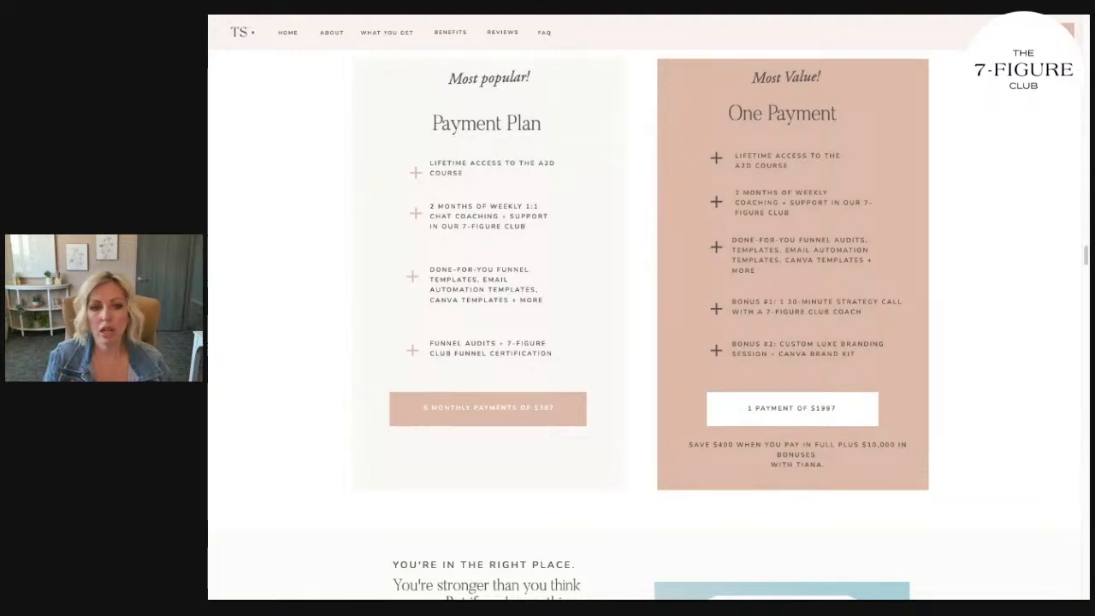
{"action": "scroll", "coordinate": [647, 326], "scroll_direction": "up", "scroll_amount": 15}
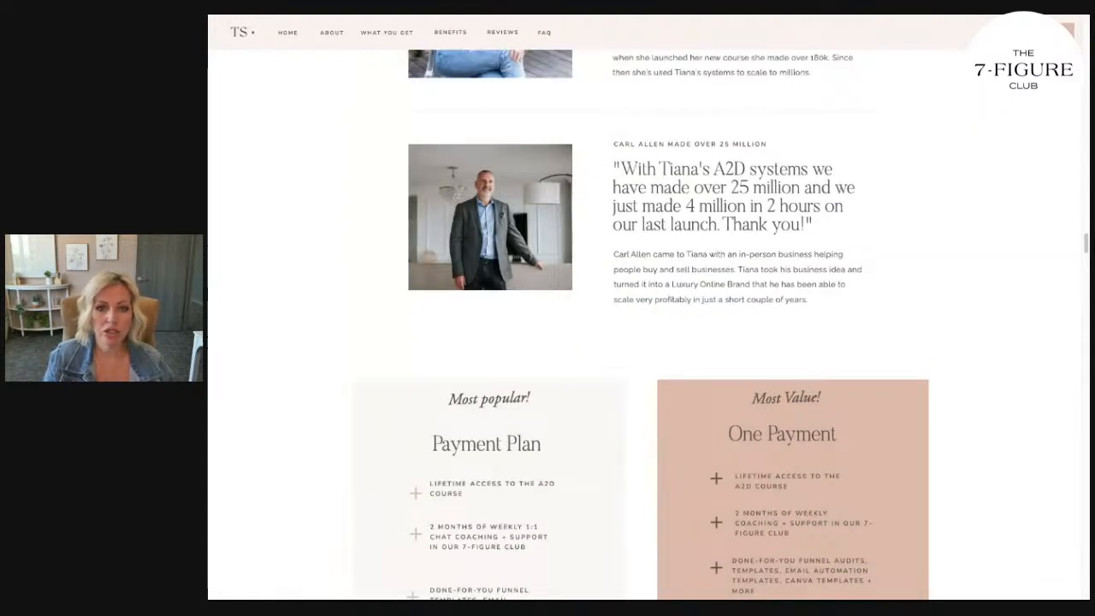
{"action": "scroll", "coordinate": [647, 325], "scroll_direction": "up", "scroll_amount": 20}
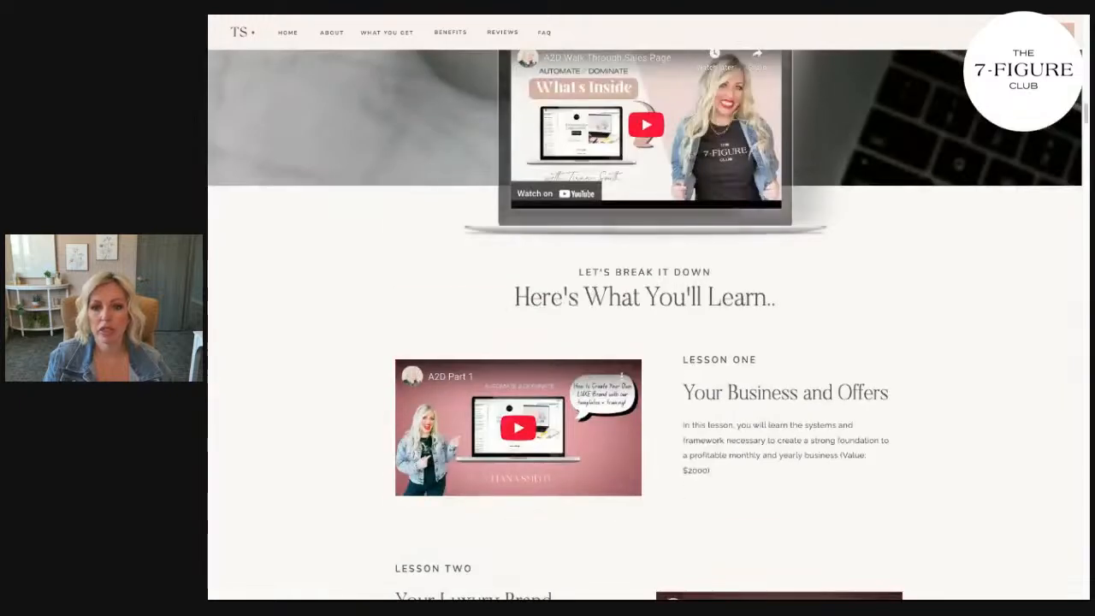
{"action": "scroll", "coordinate": [647, 325], "scroll_direction": "up", "scroll_amount": 15}
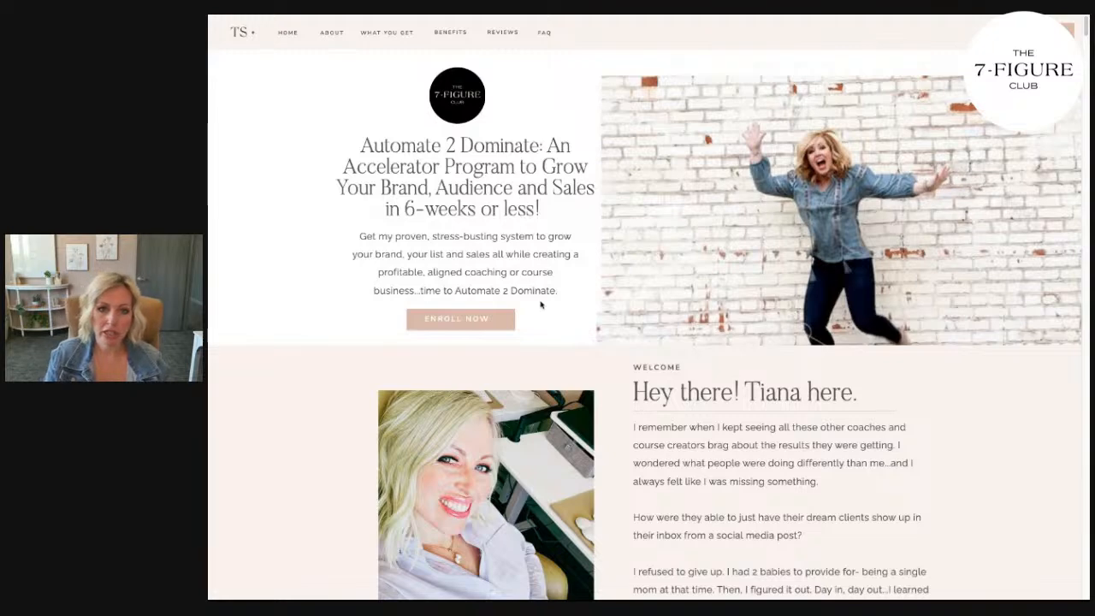
{"action": "scroll", "coordinate": [676, 322], "scroll_direction": "down", "scroll_amount": 5}
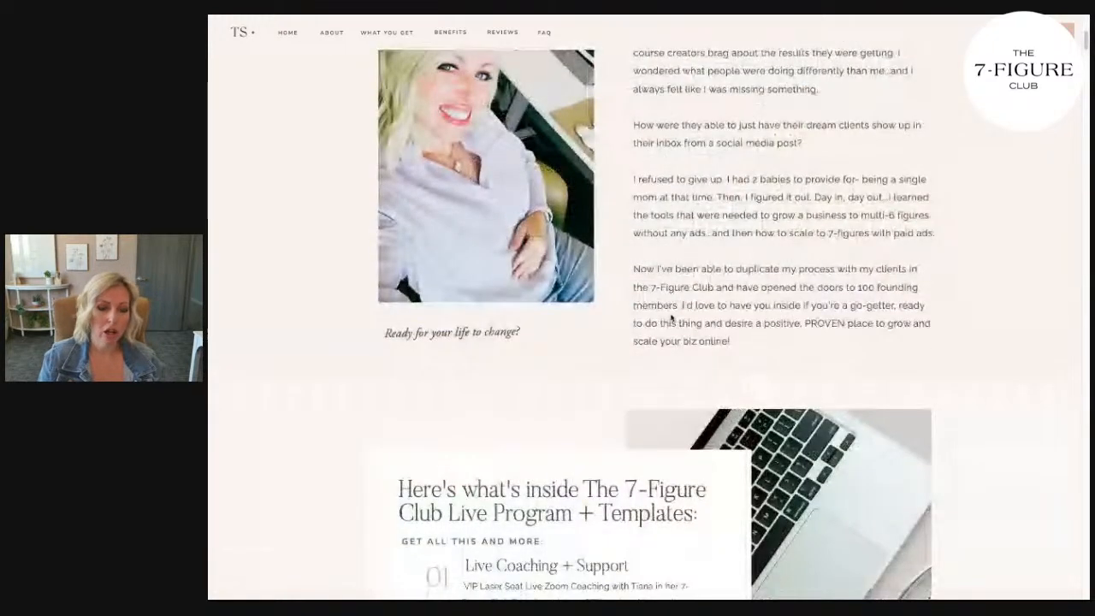
{"action": "scroll", "coordinate": [672, 318], "scroll_direction": "down", "scroll_amount": 7}
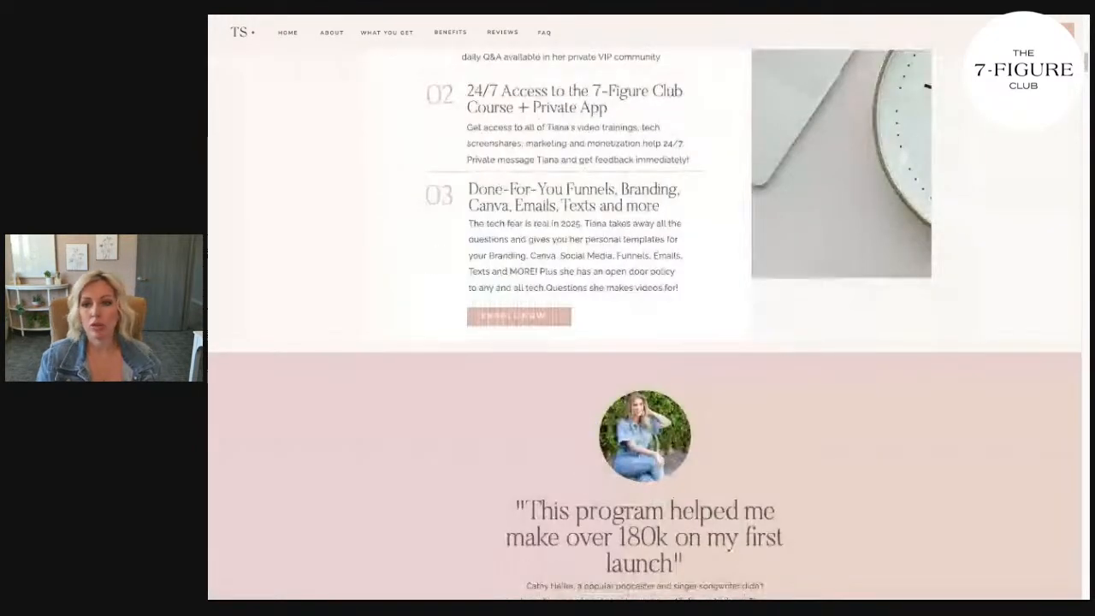
{"action": "scroll", "coordinate": [645, 325], "scroll_direction": "up", "scroll_amount": 11}
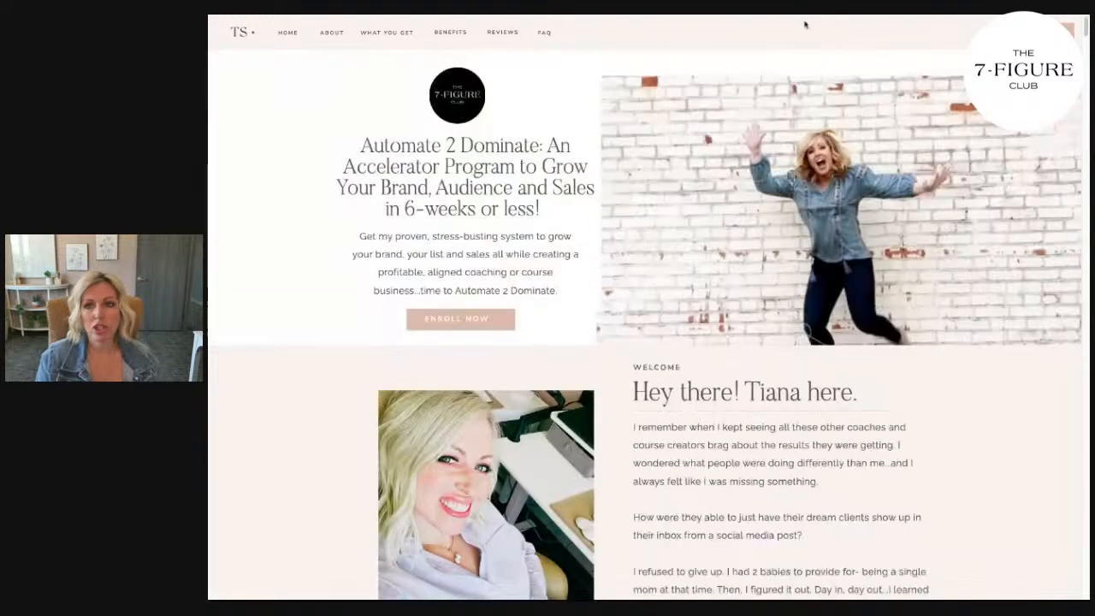
{"action": "key", "text": "ctrl+Tab"}
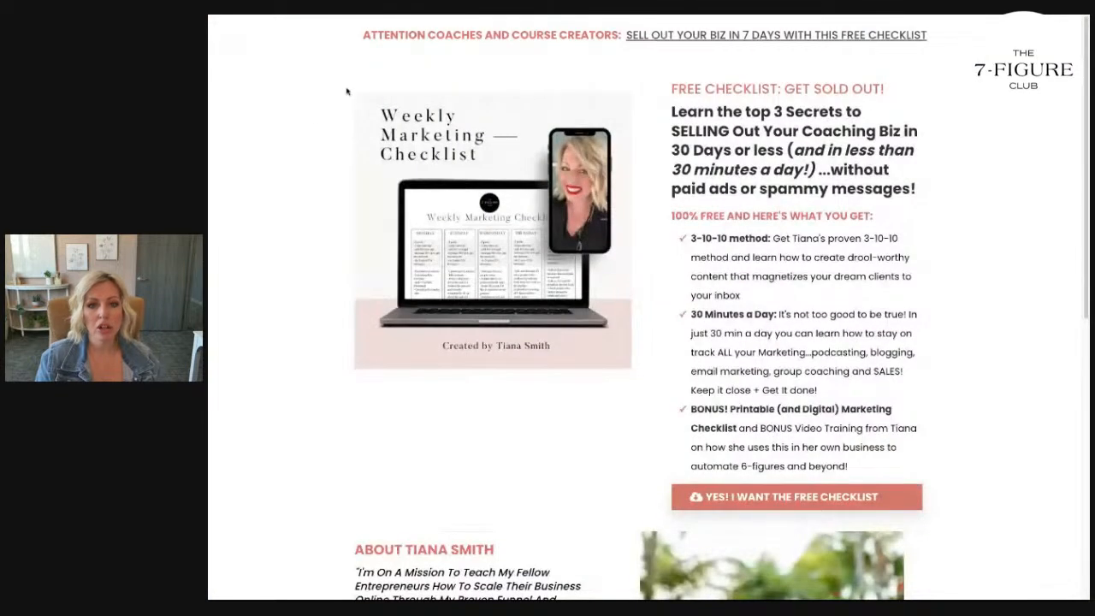